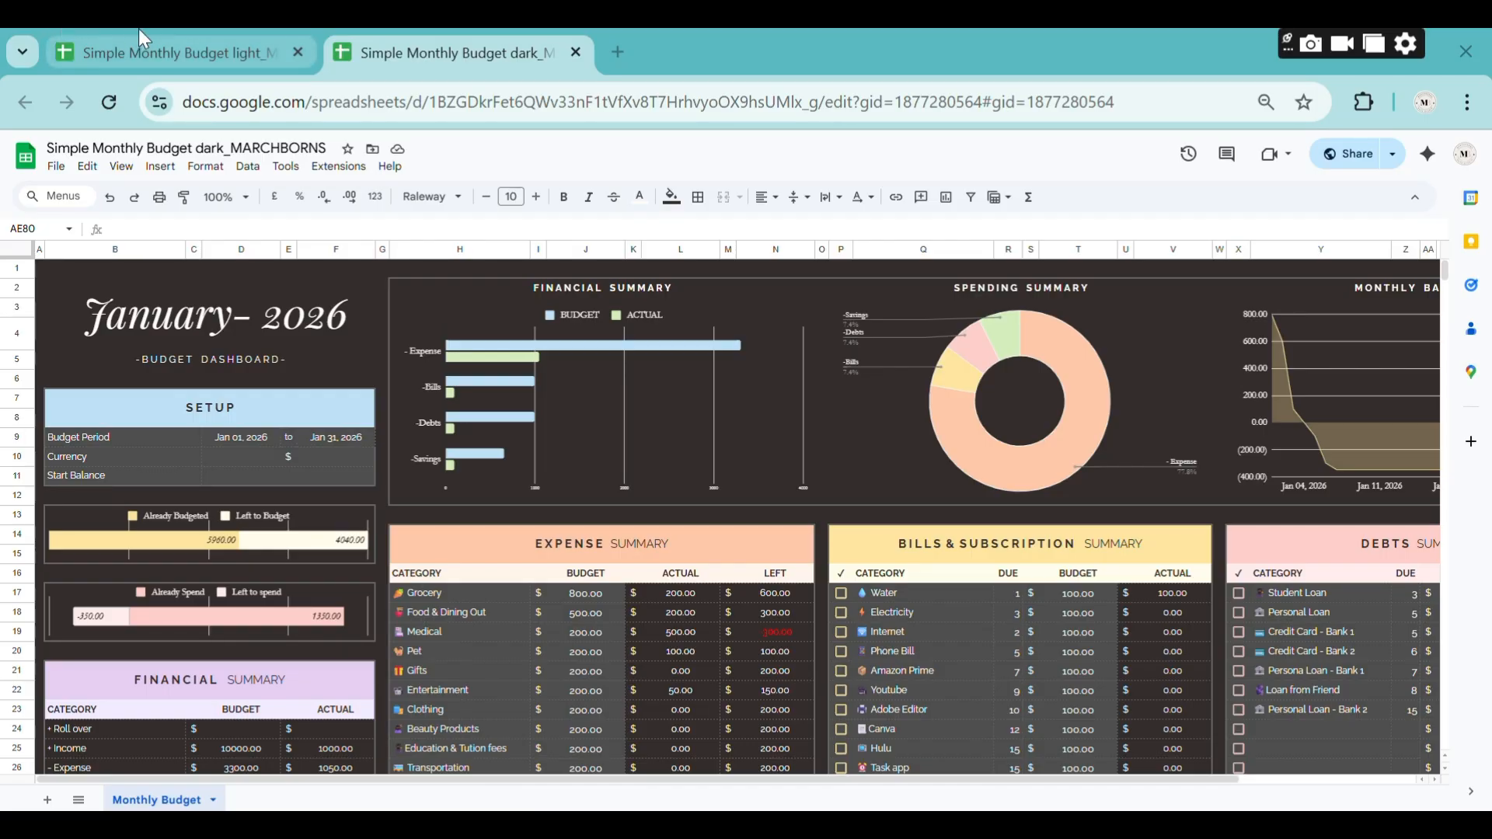
Switch to the light Simple Monthly Budget spreadsheet and set the budget period to Jan 01, 2026 through Jan 31, 2026.
click(180, 48)
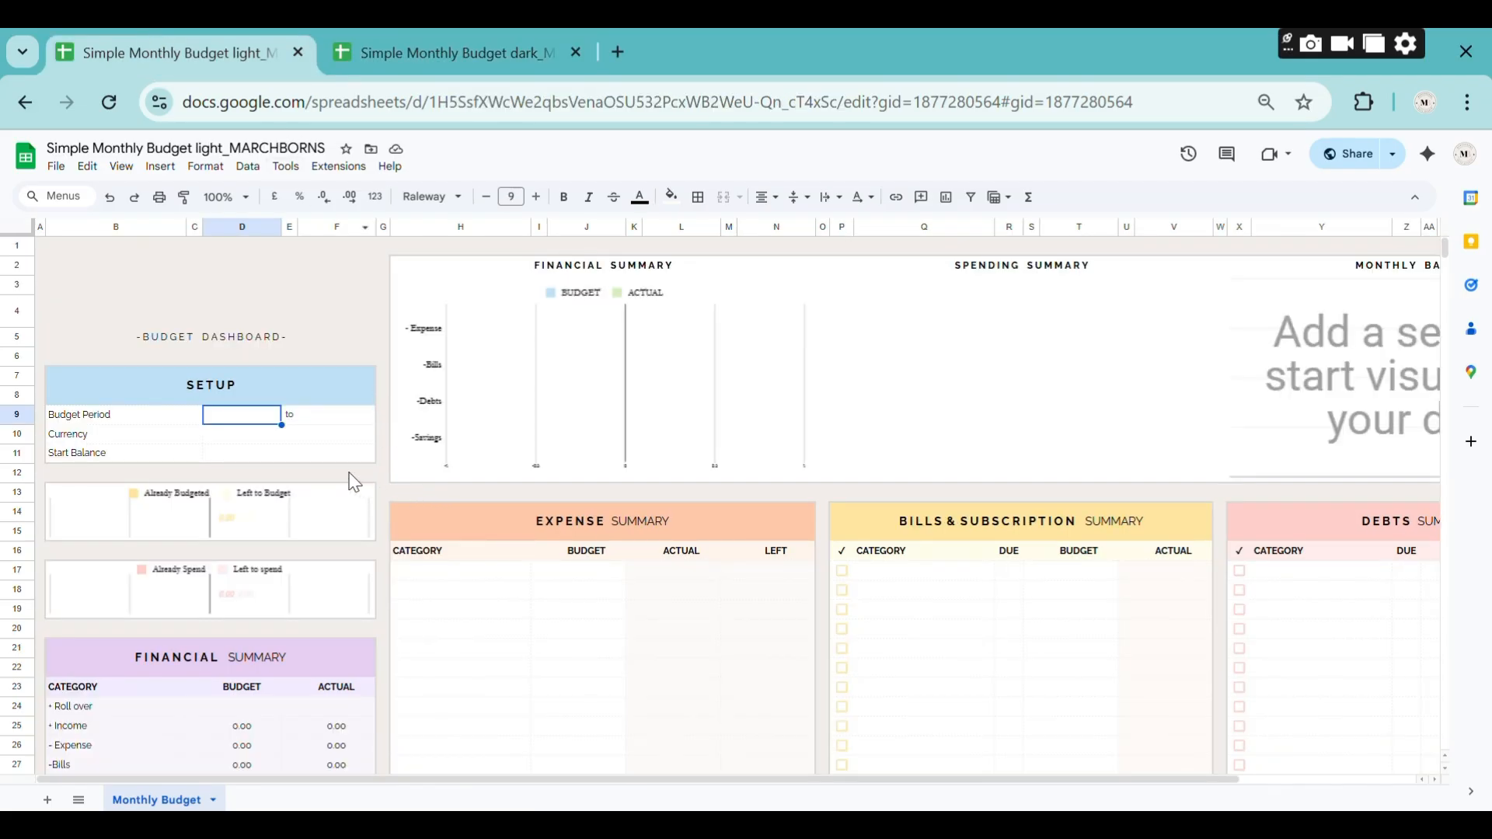
double_click(251, 417)
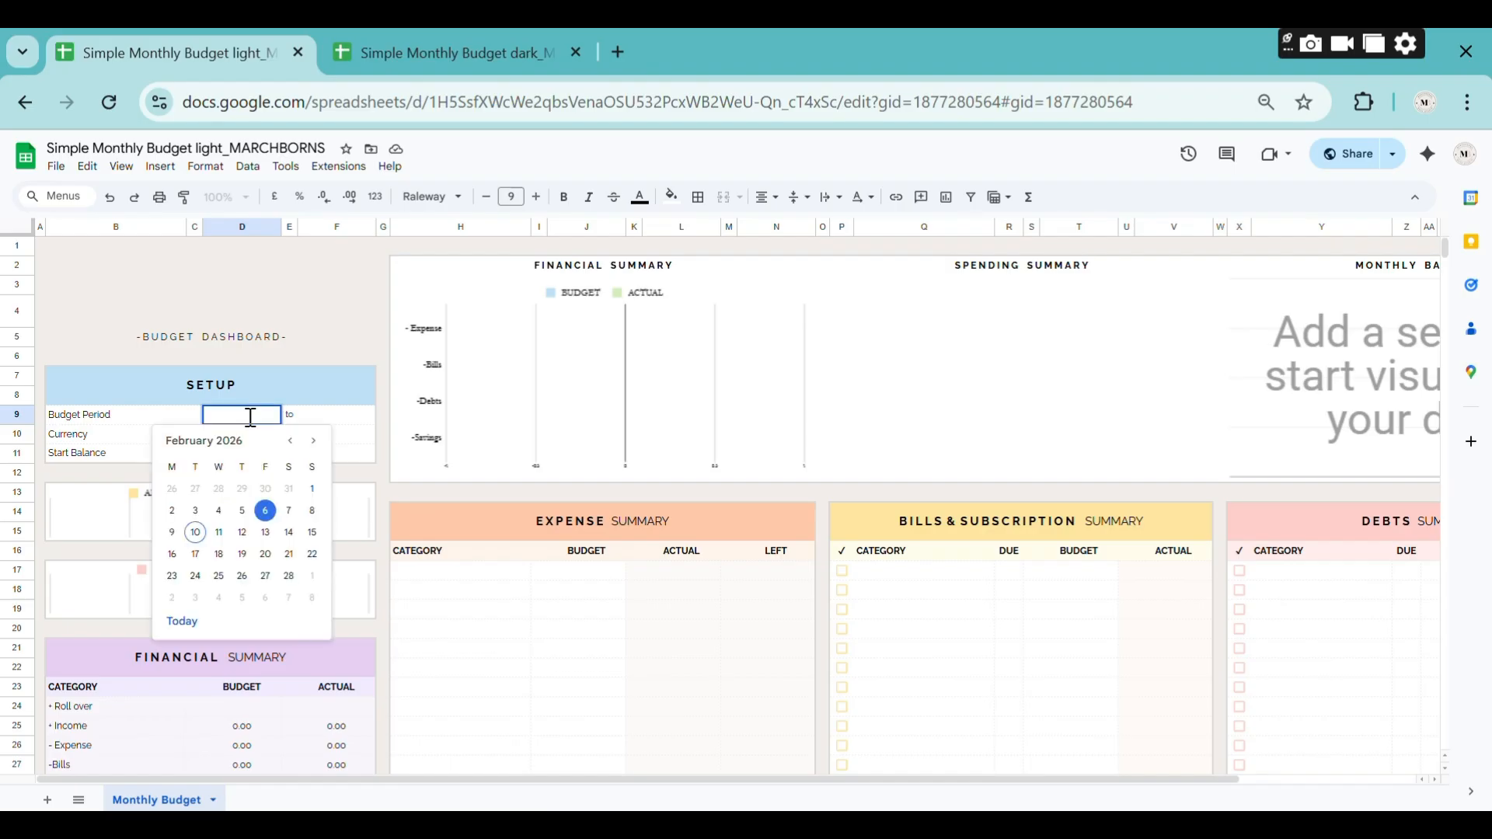
click(290, 440)
click(243, 489)
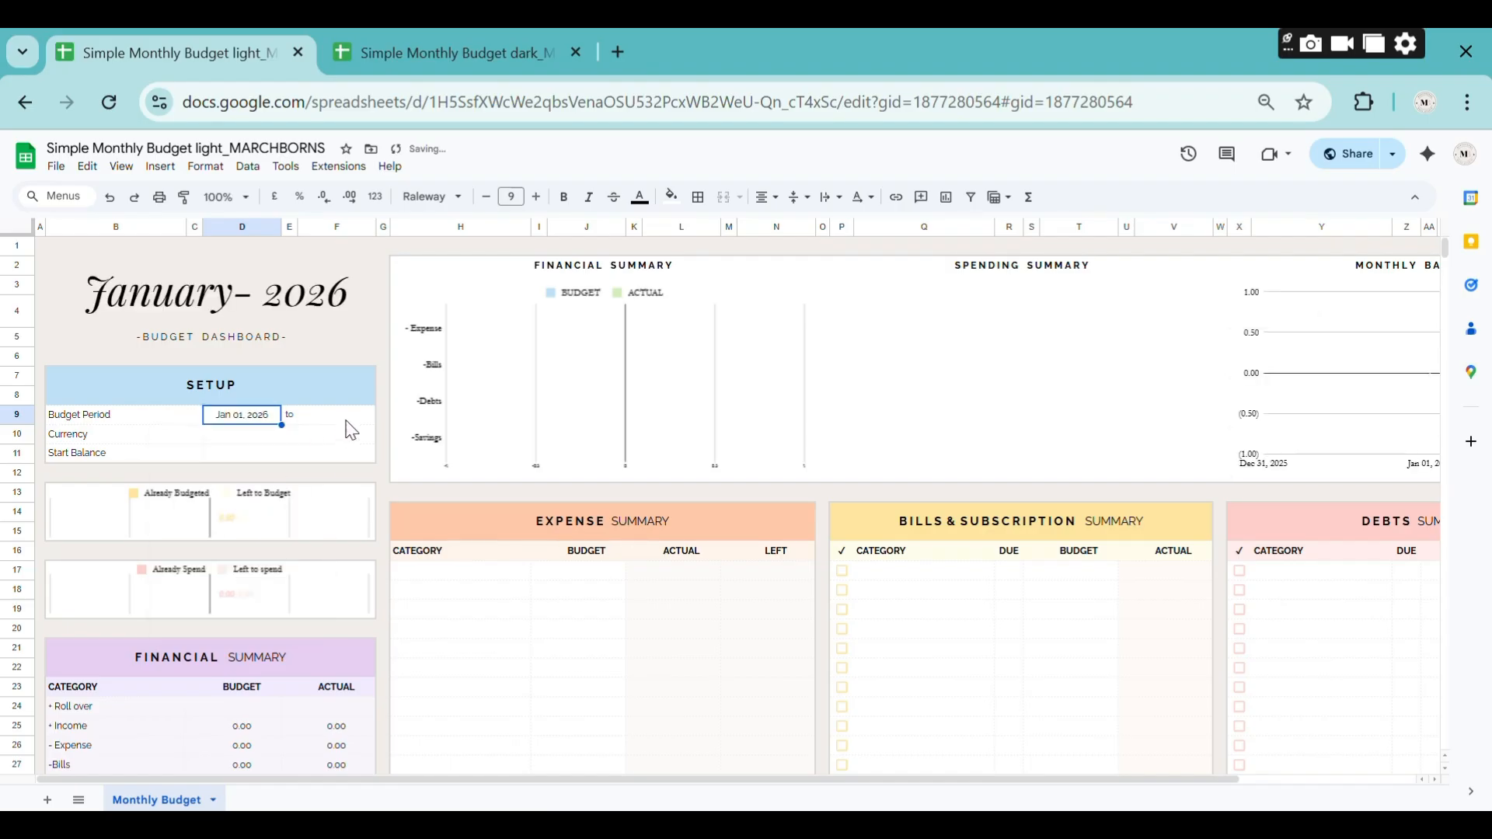
click(349, 420)
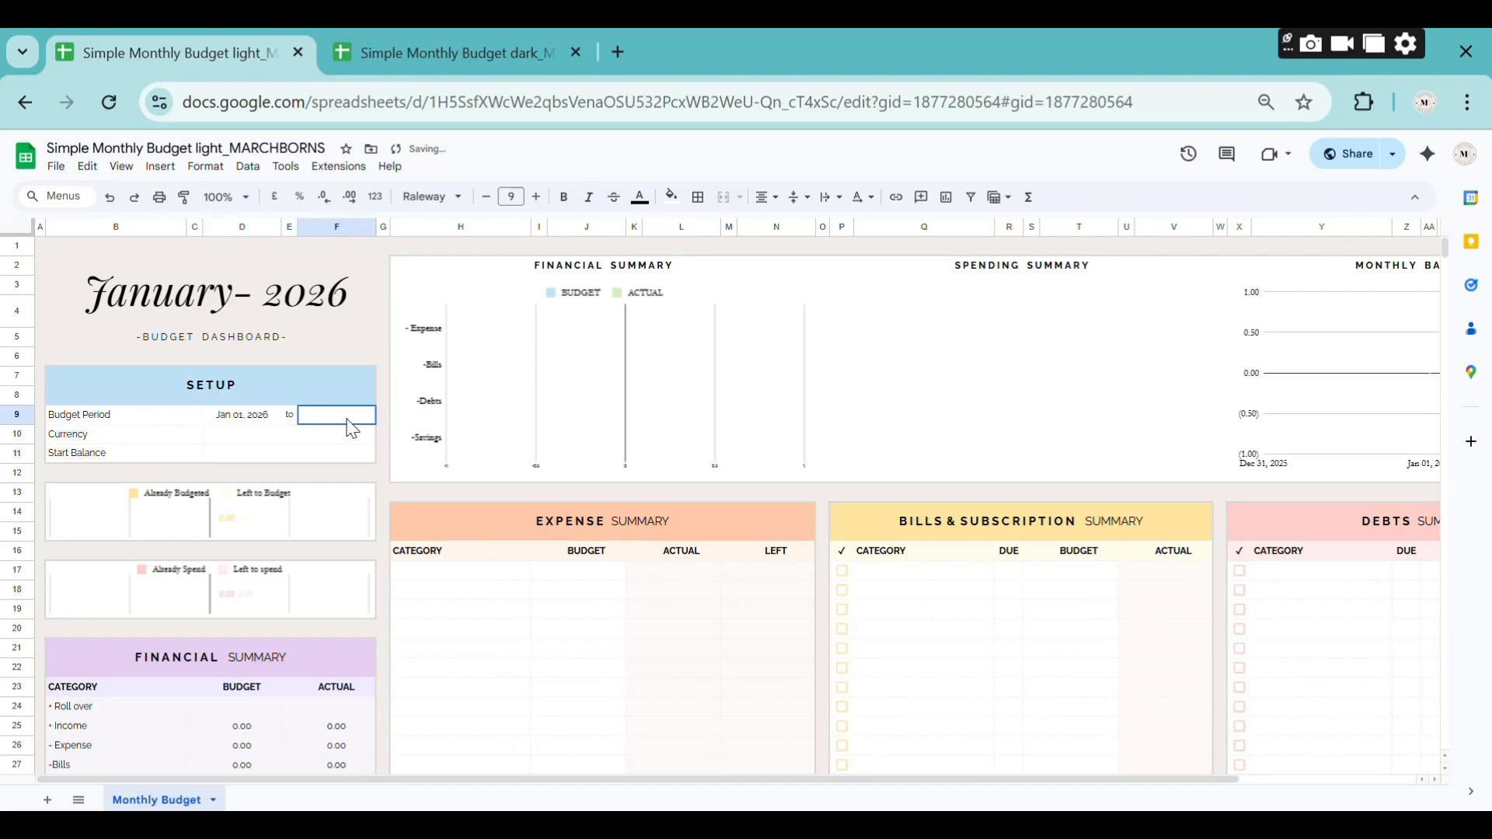
double_click(352, 428)
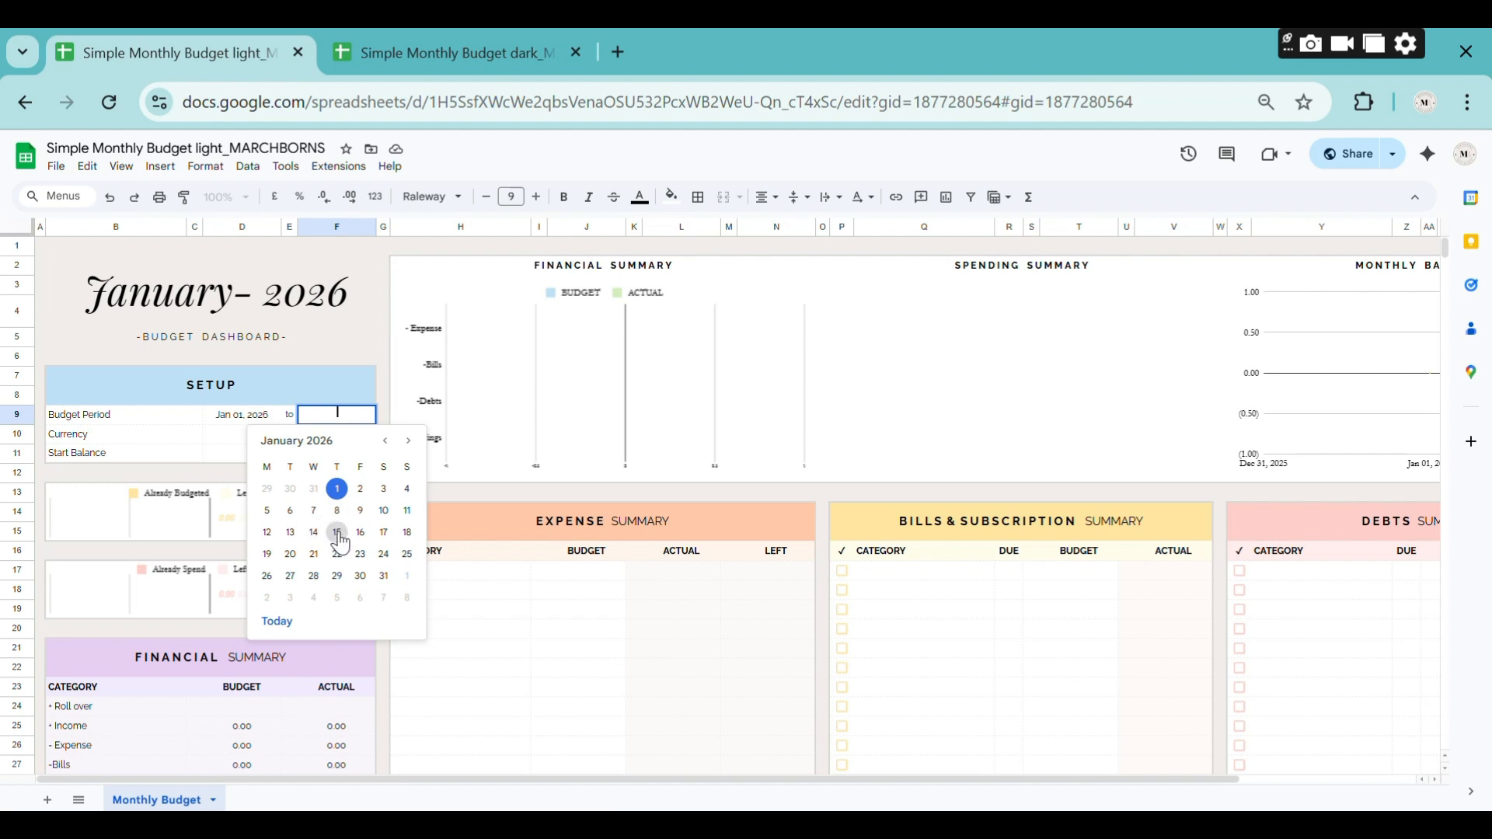
click(384, 576)
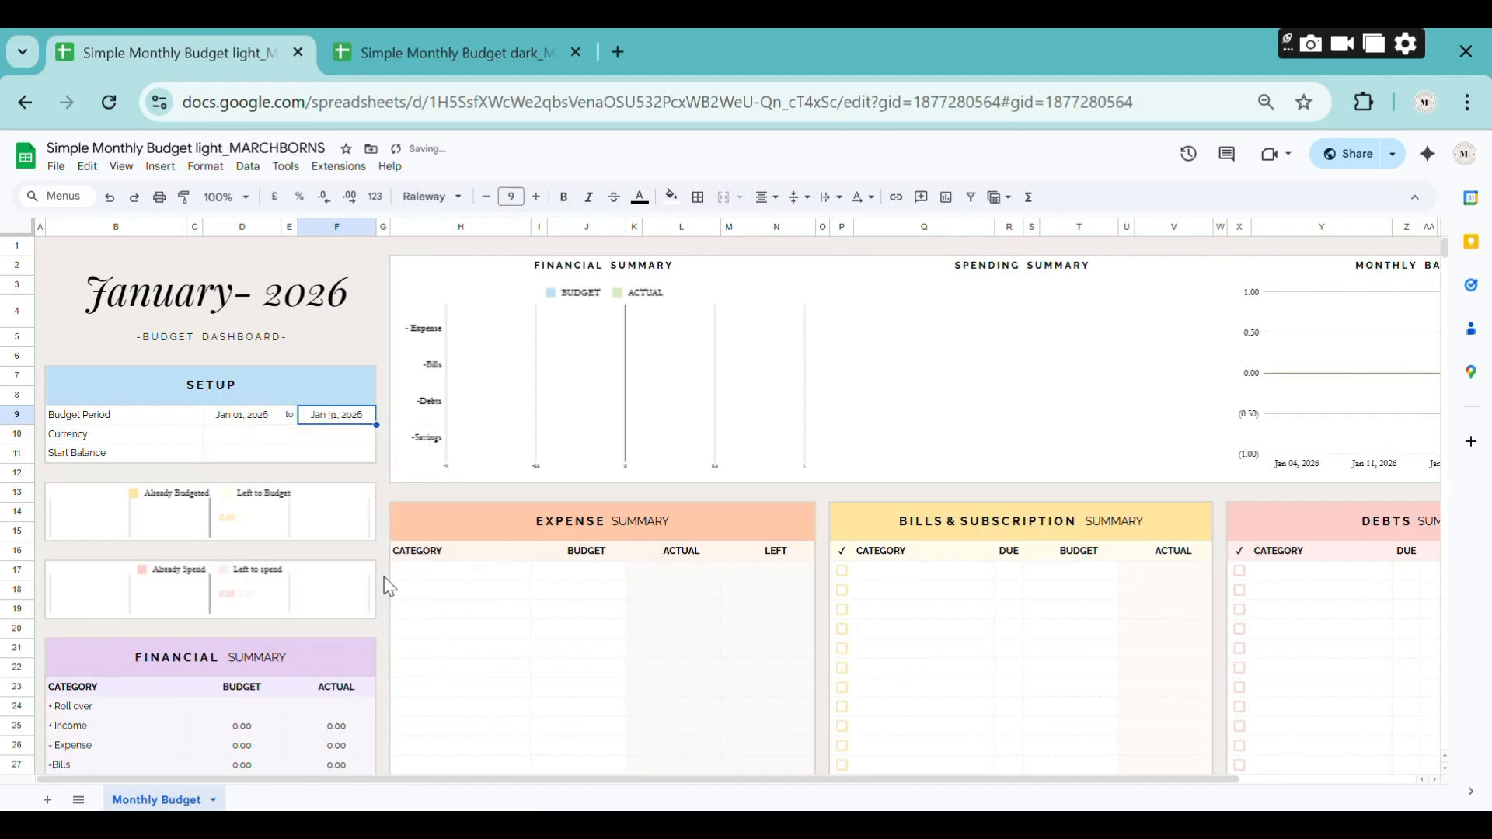
Set the currency in the Setup section to the € symbol.
click(278, 445)
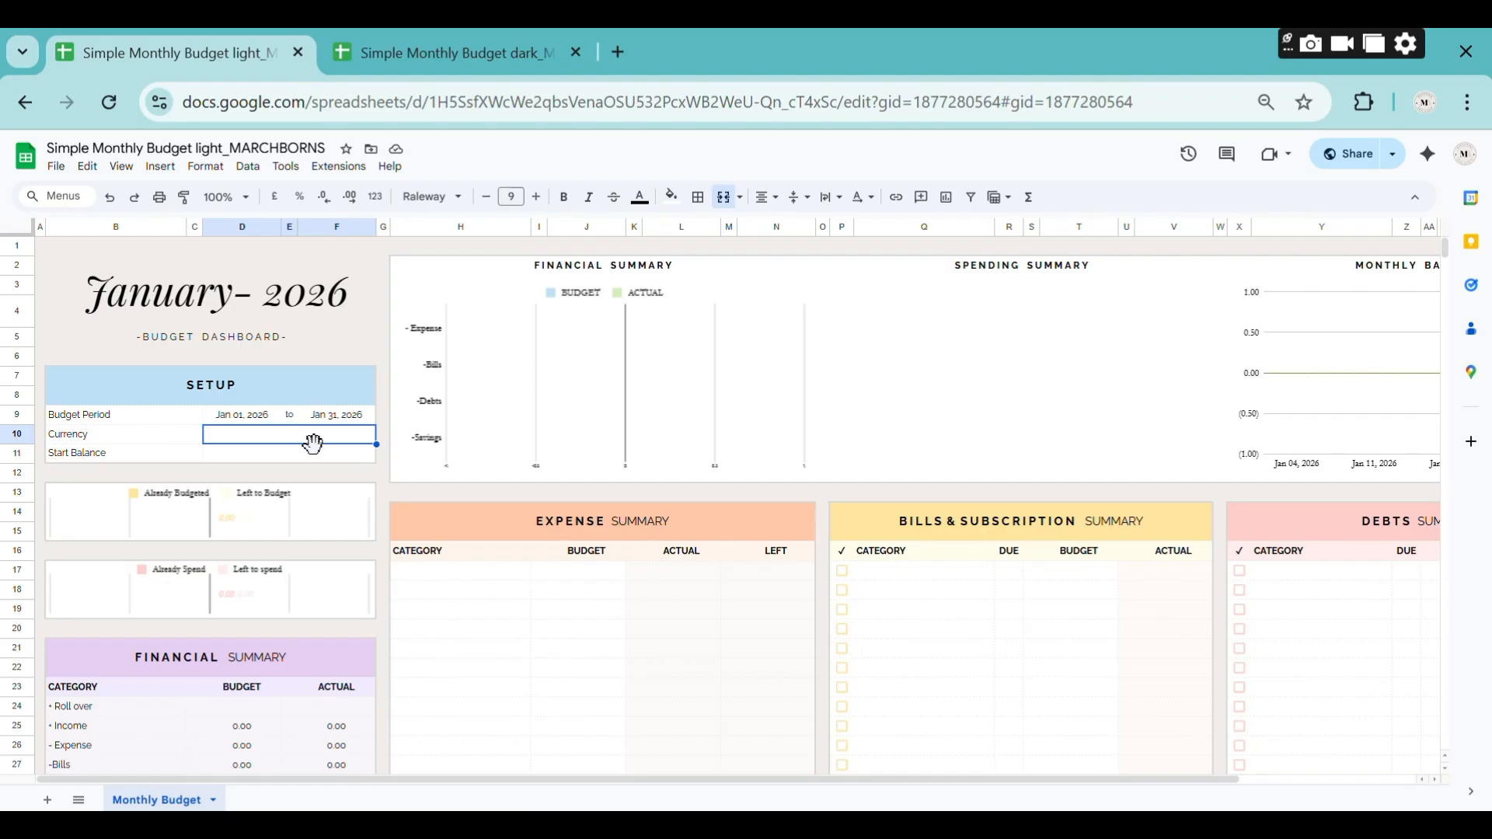
key(super+period)
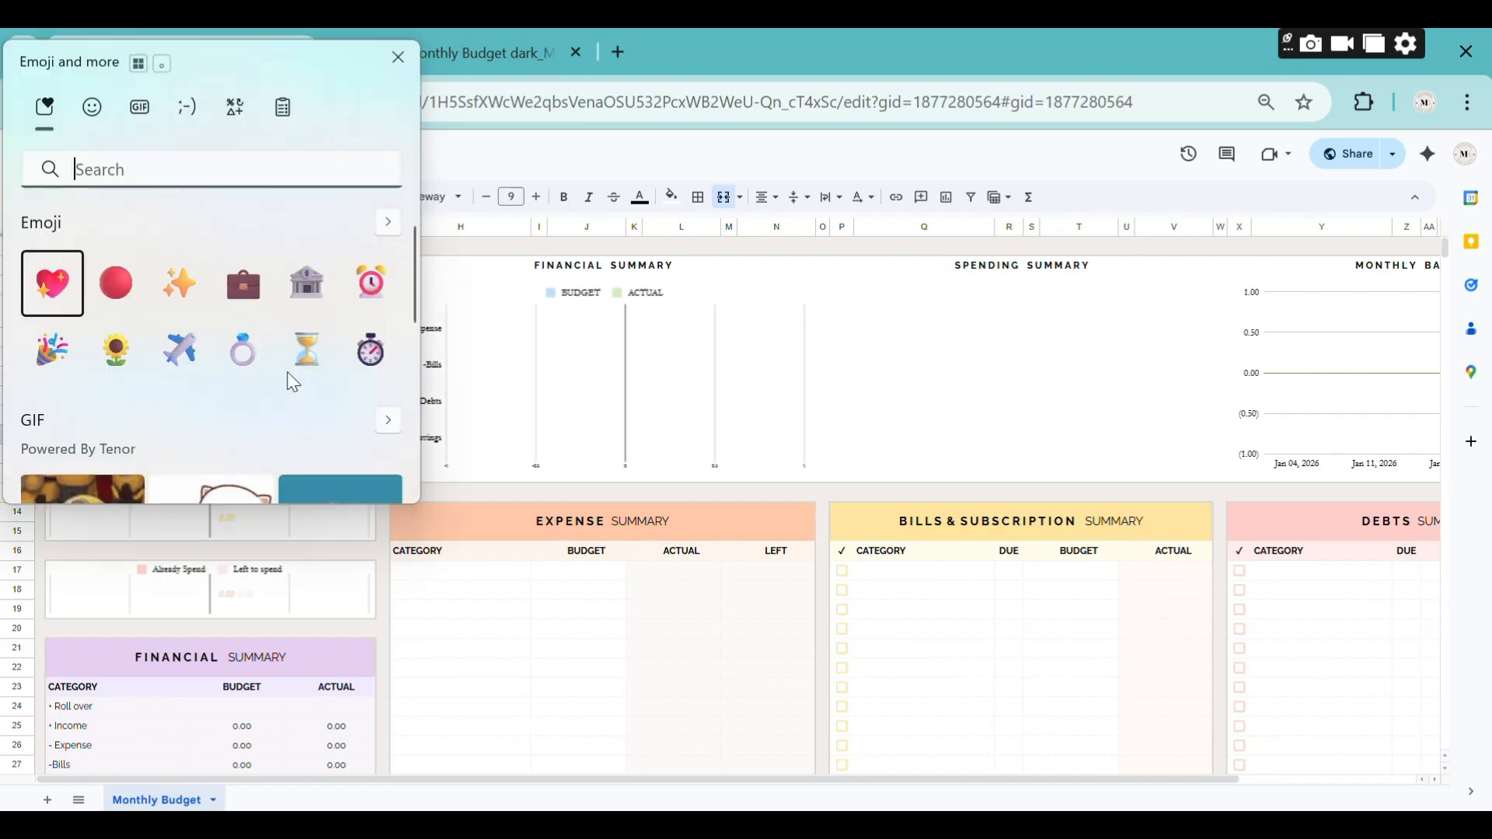
click(233, 105)
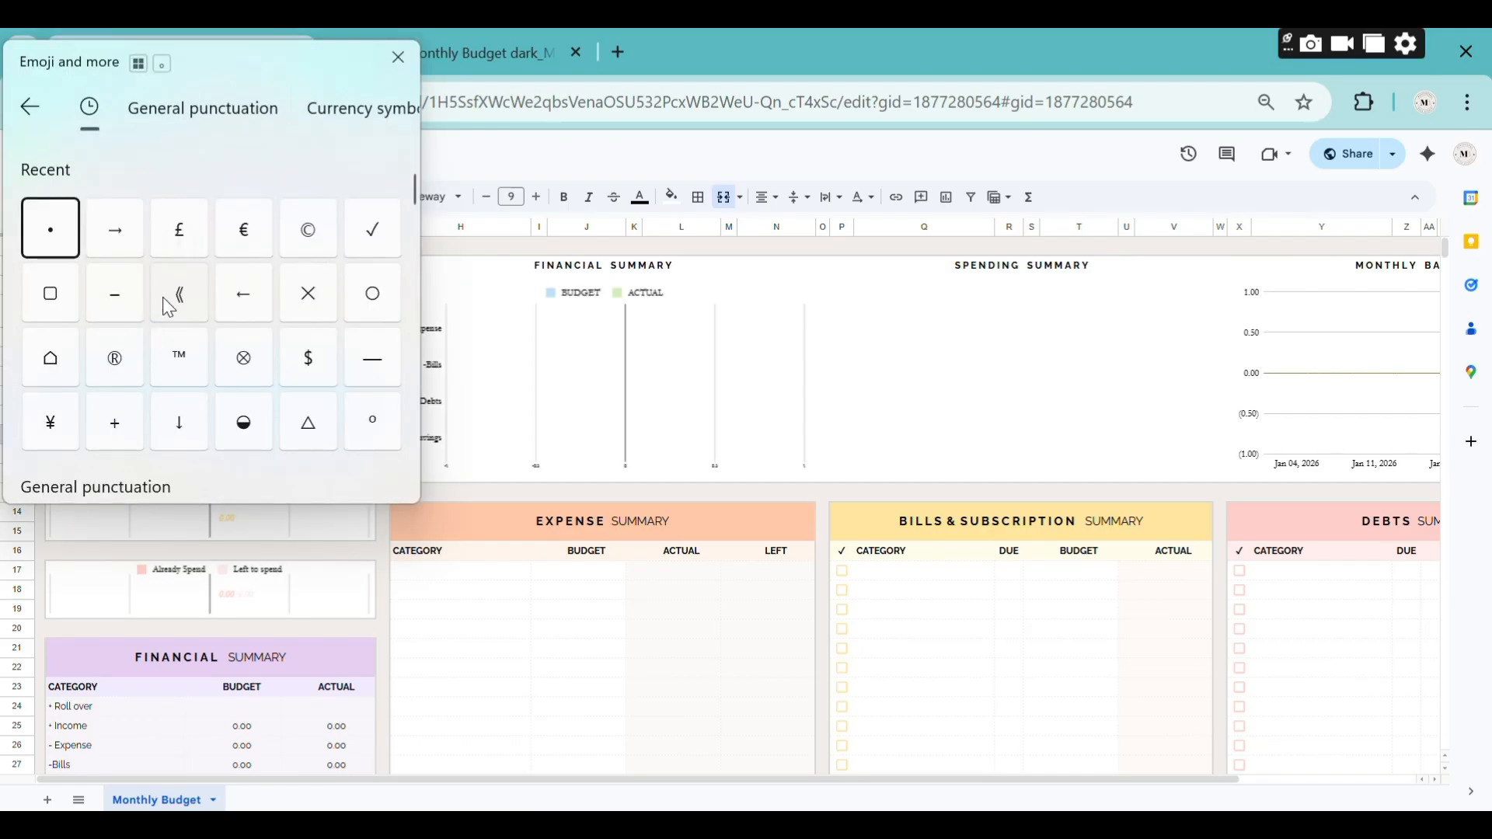
click(247, 227)
click(397, 59)
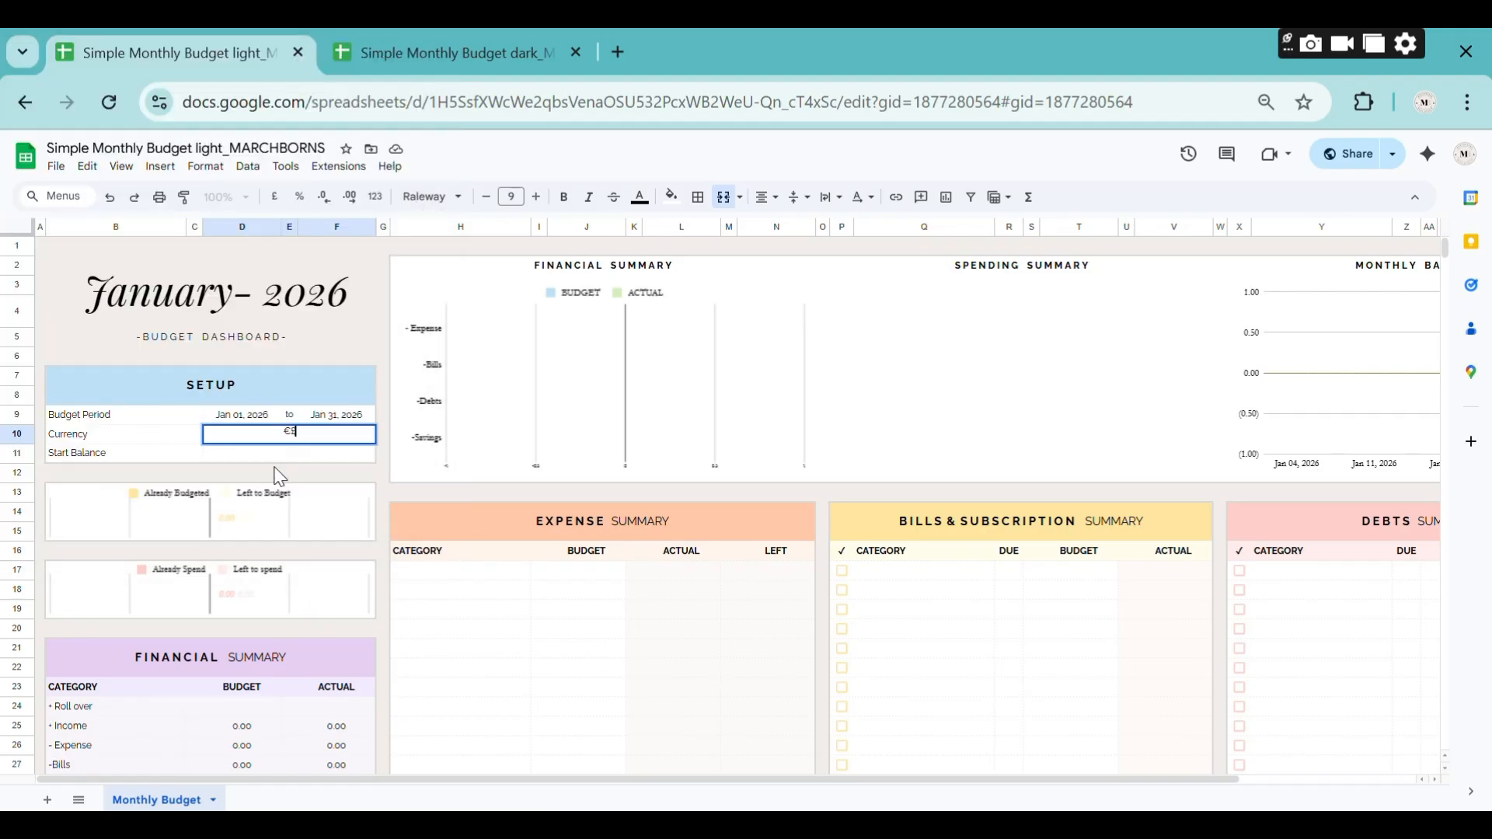
click(306, 457)
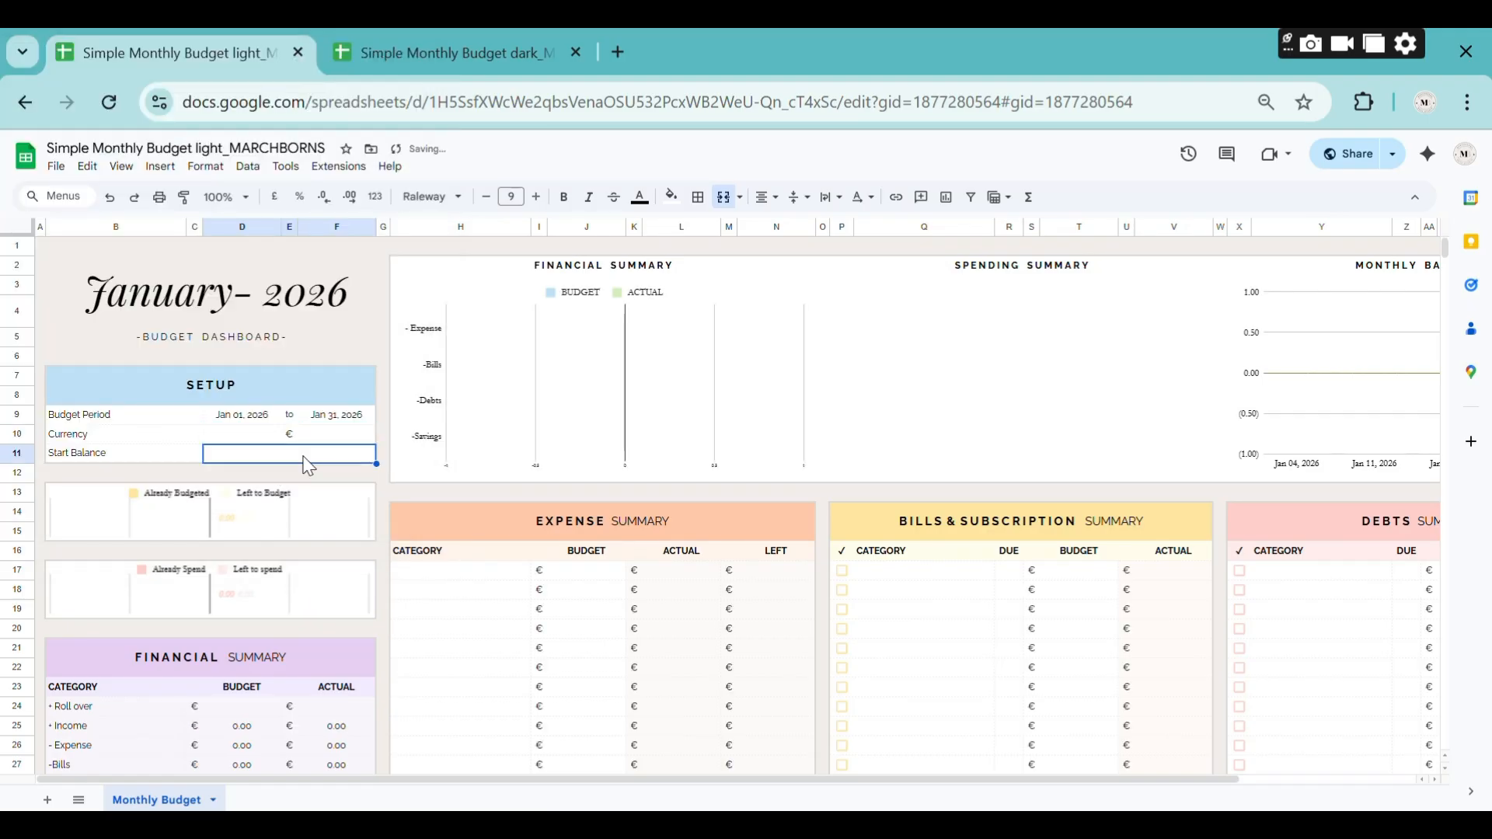
Try $ as the currency in the Setup section and set it back to €.
double_click(301, 433)
text($)
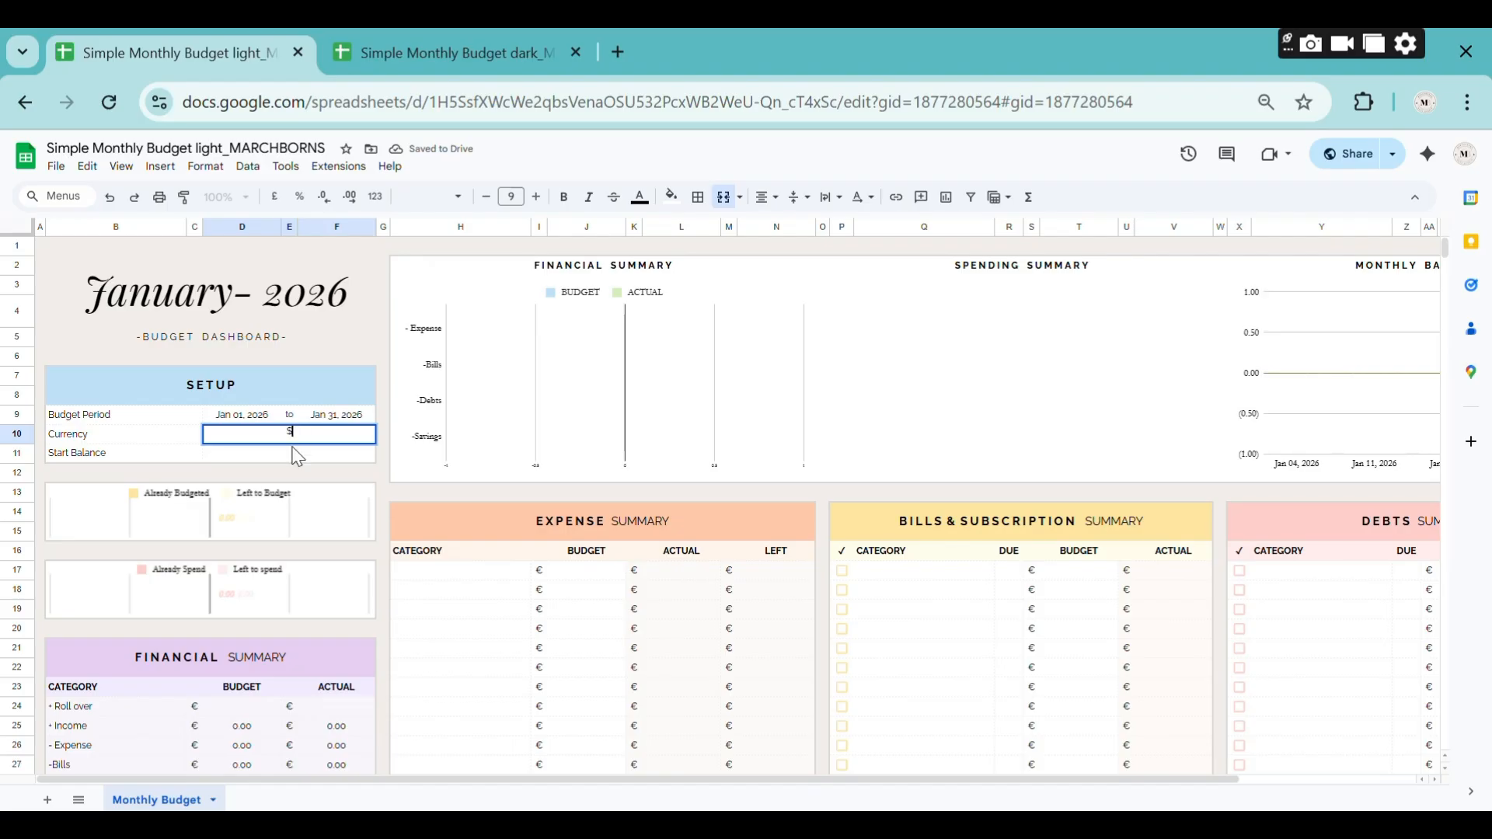
key(Return)
click(308, 439)
text(€)
click(304, 457)
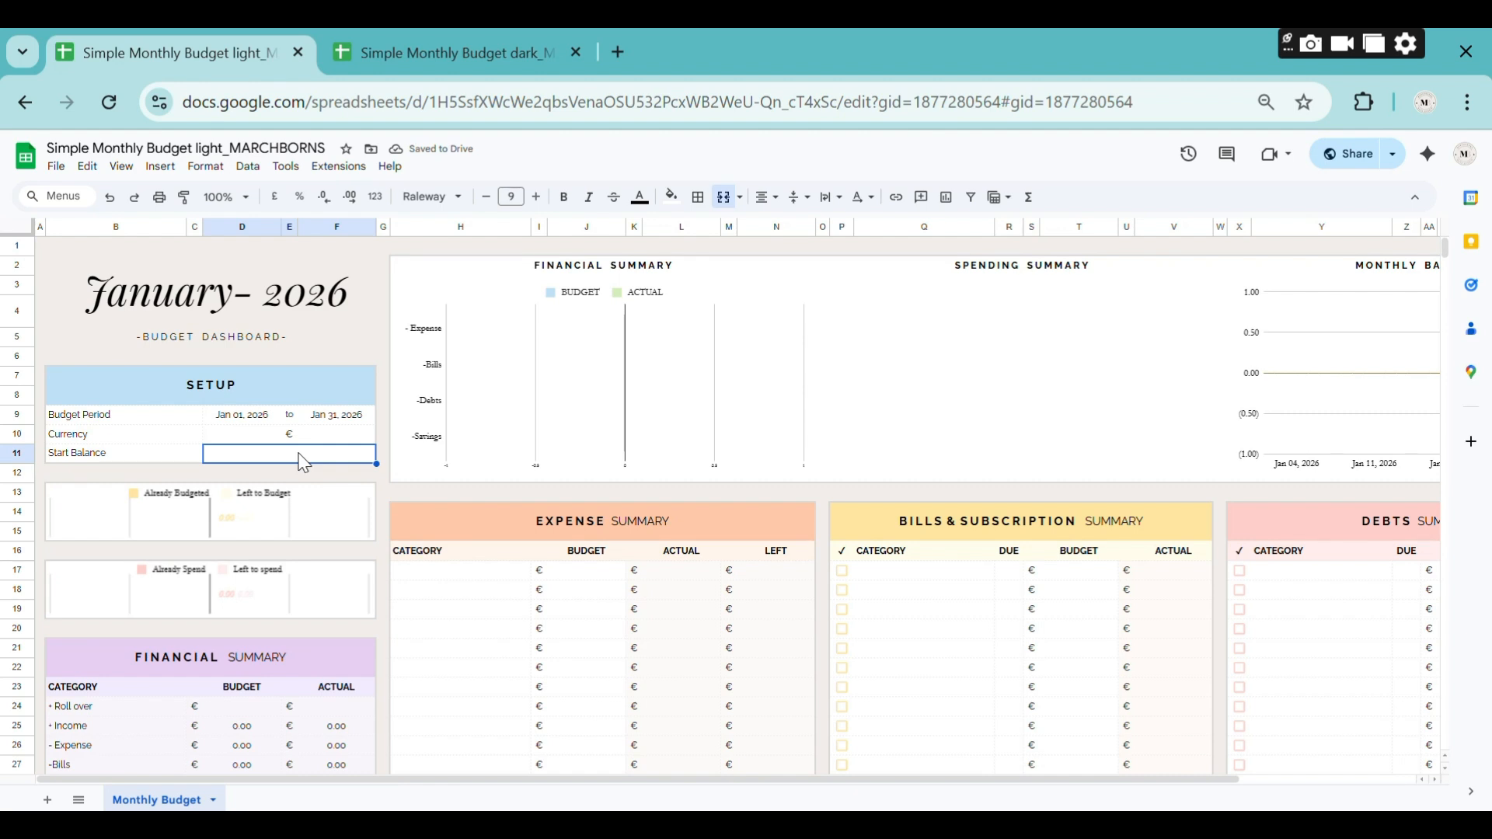
Enter Salary and Bonus as the first two categories in the Income Summary.
scroll(140, 649, down, 2)
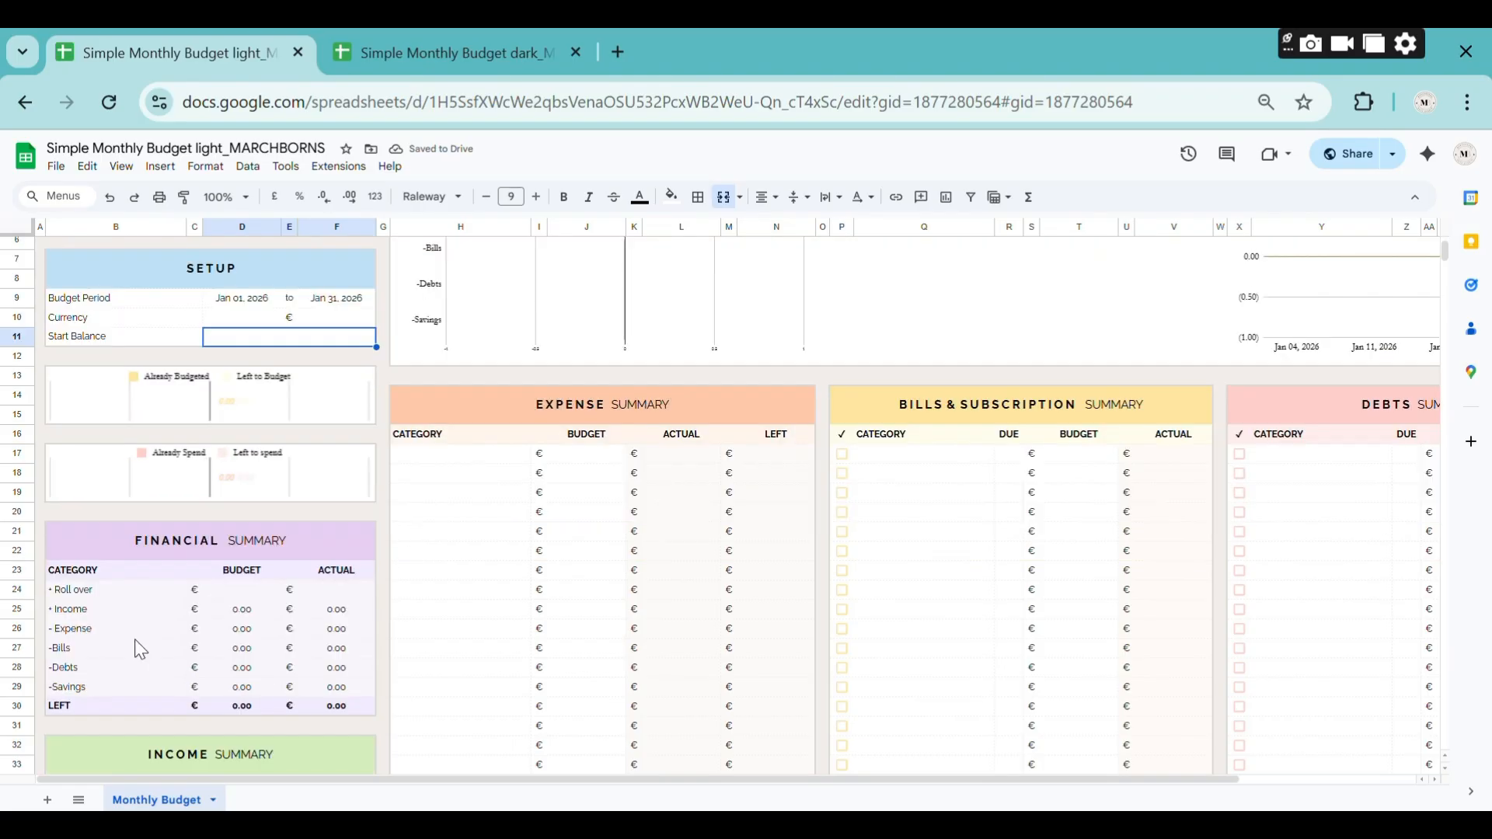
scroll(140, 649, down, 4)
click(101, 571)
text(S)
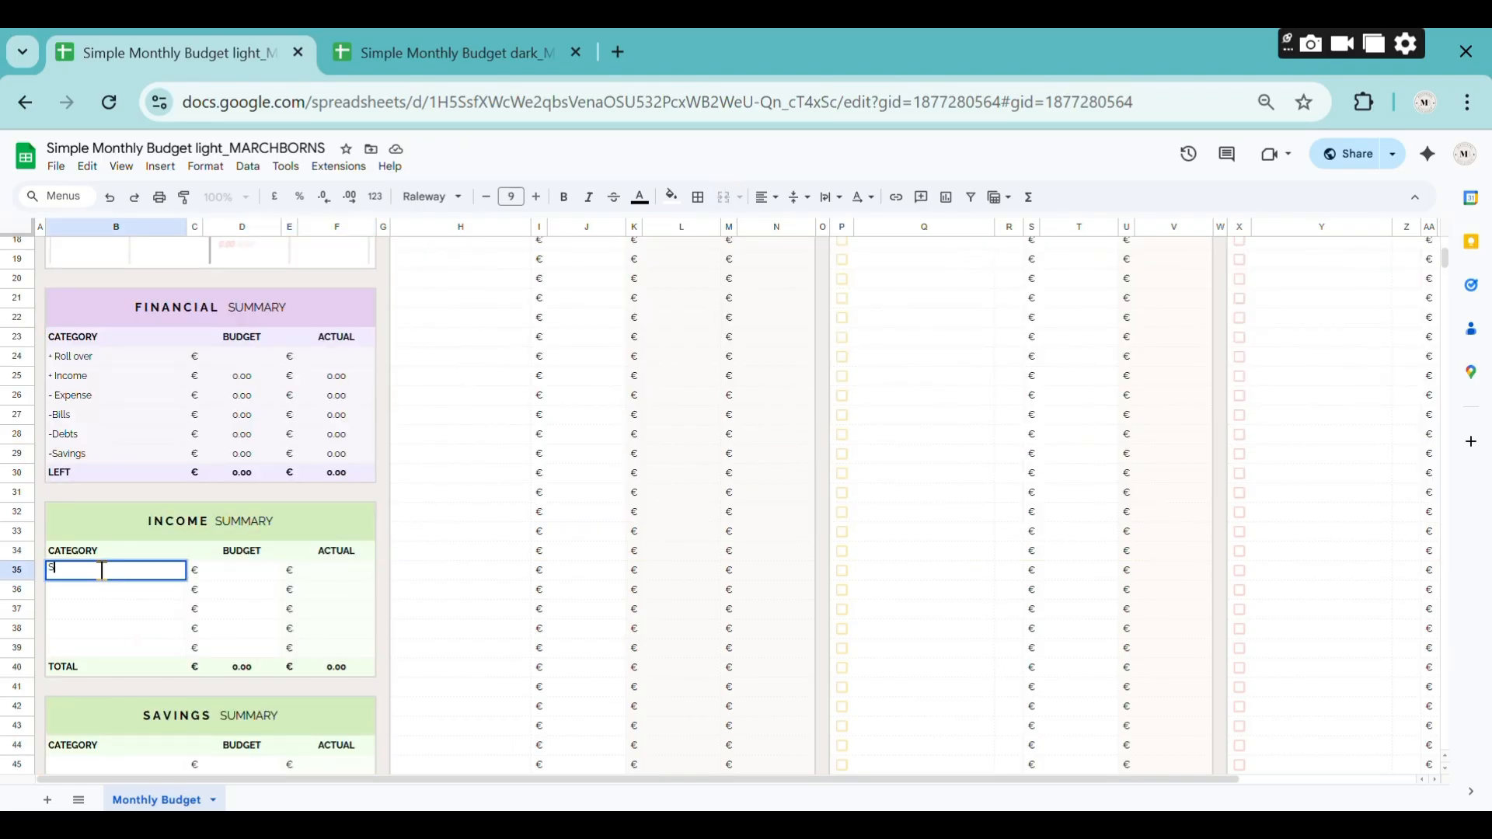
text(alary)
key(BackSpace)
key(BackSpace)
text(ary)
key(Return)
text(Bonus)
key(Return)
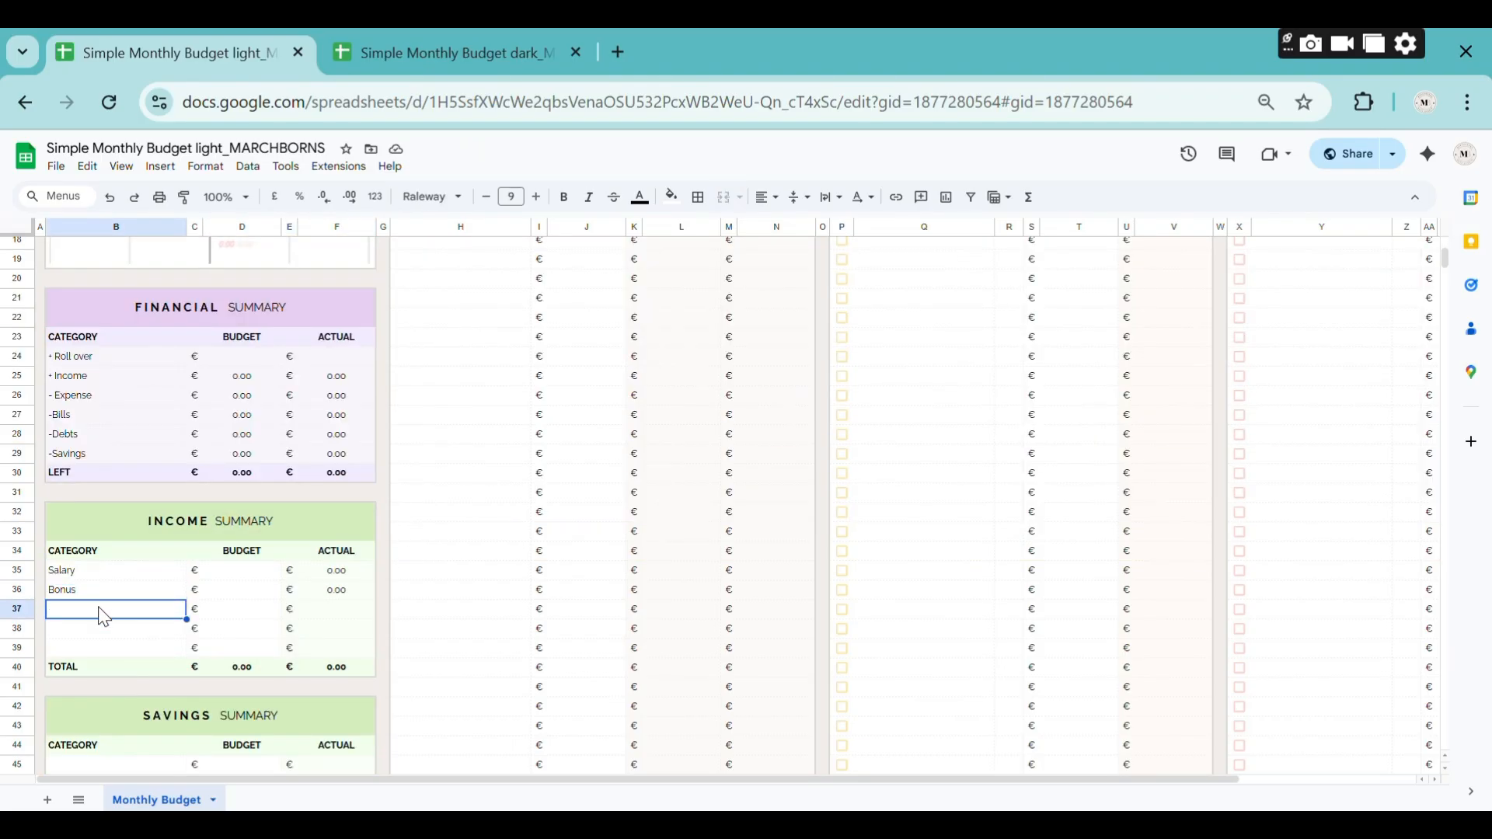
Add Gift and Rent below Bonus as further income categories.
text(Gift)
key(Return)
text(R)
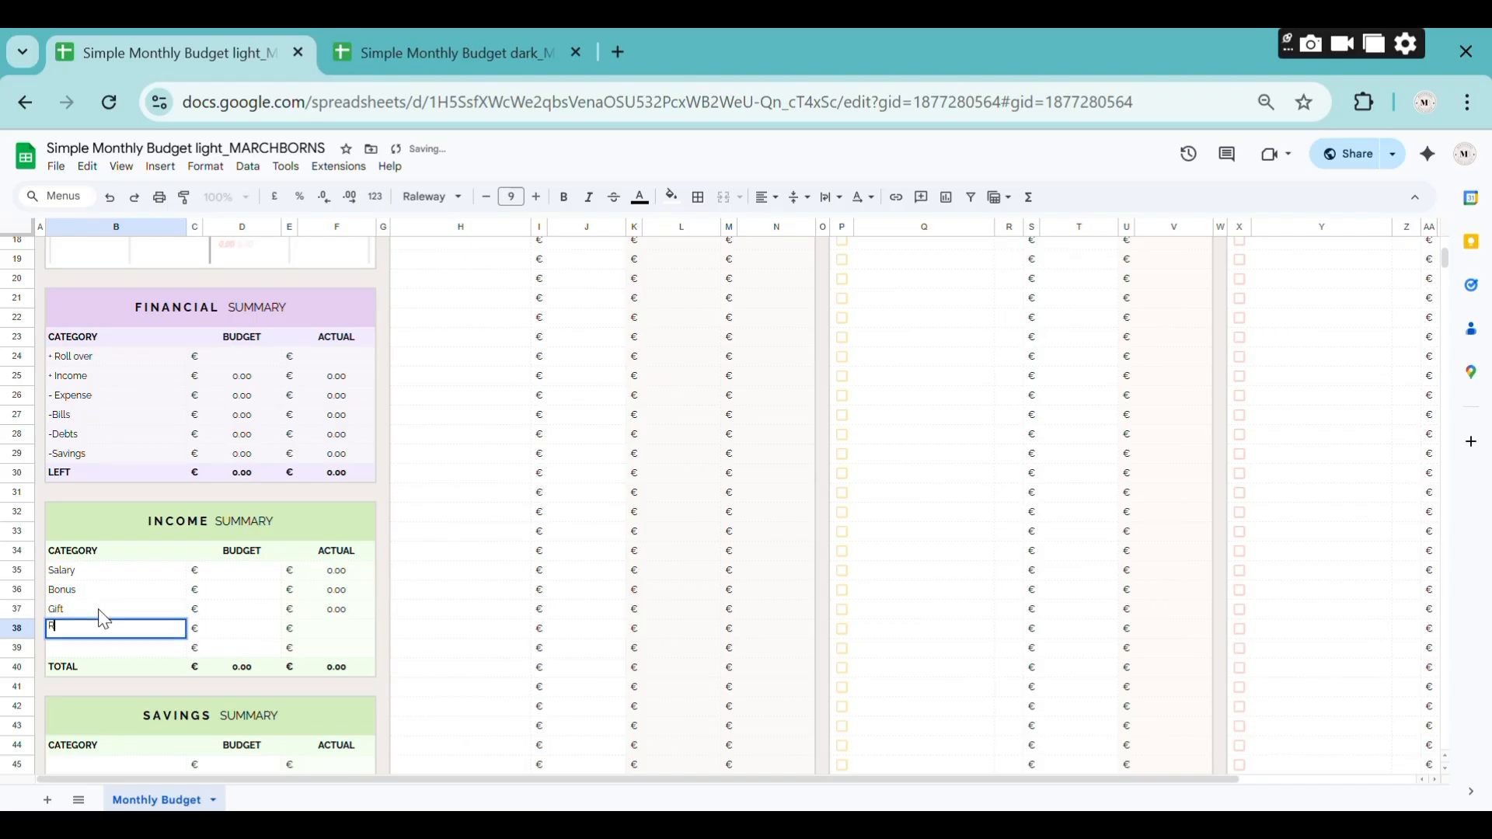
text(ent)
key(Return)
Insert a briefcase emoji in front of the Rent income category.
key(Up)
key(super+period)
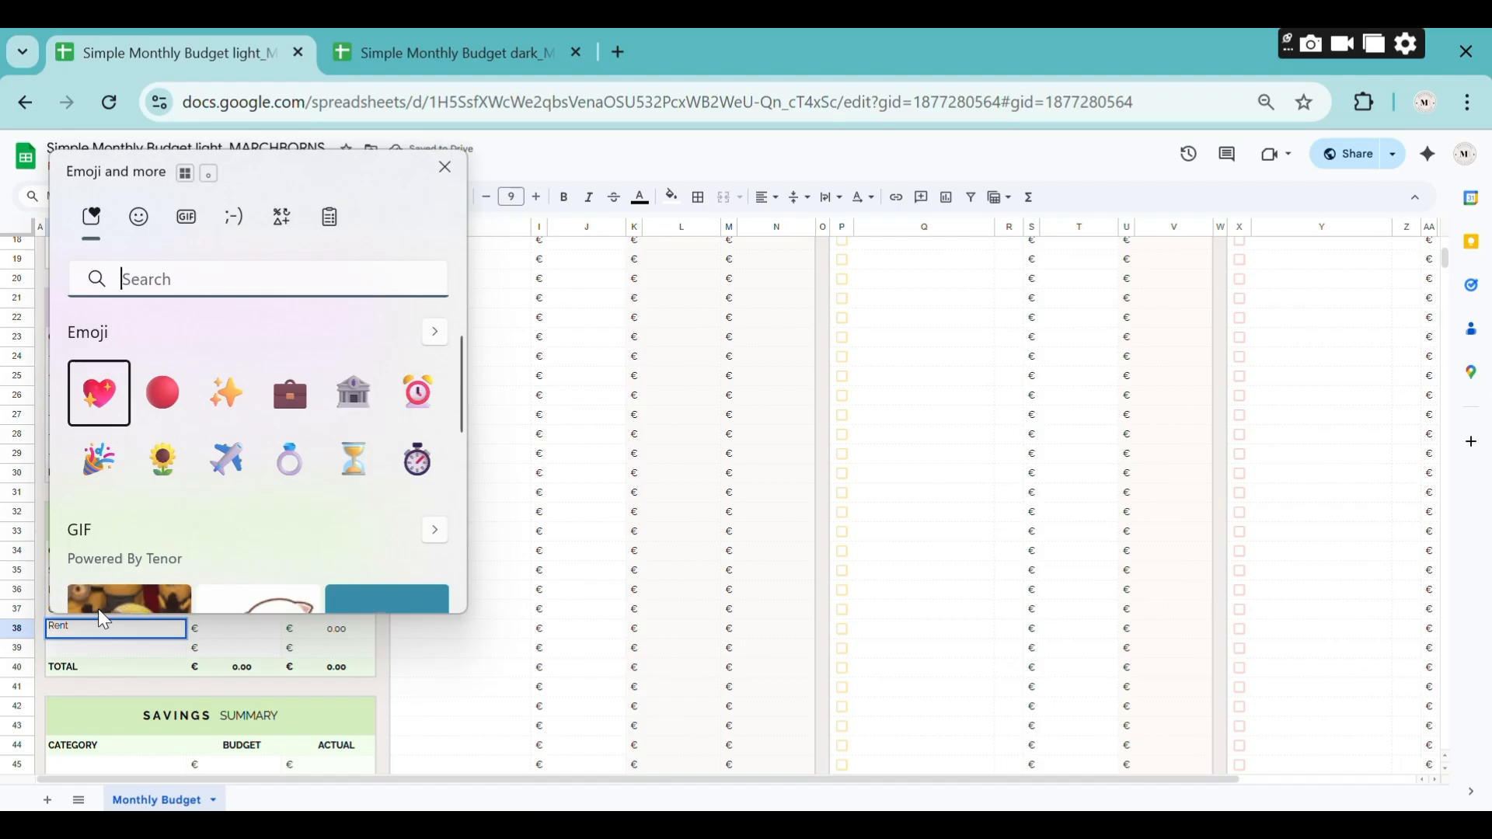
scroll(233, 454, down, 1)
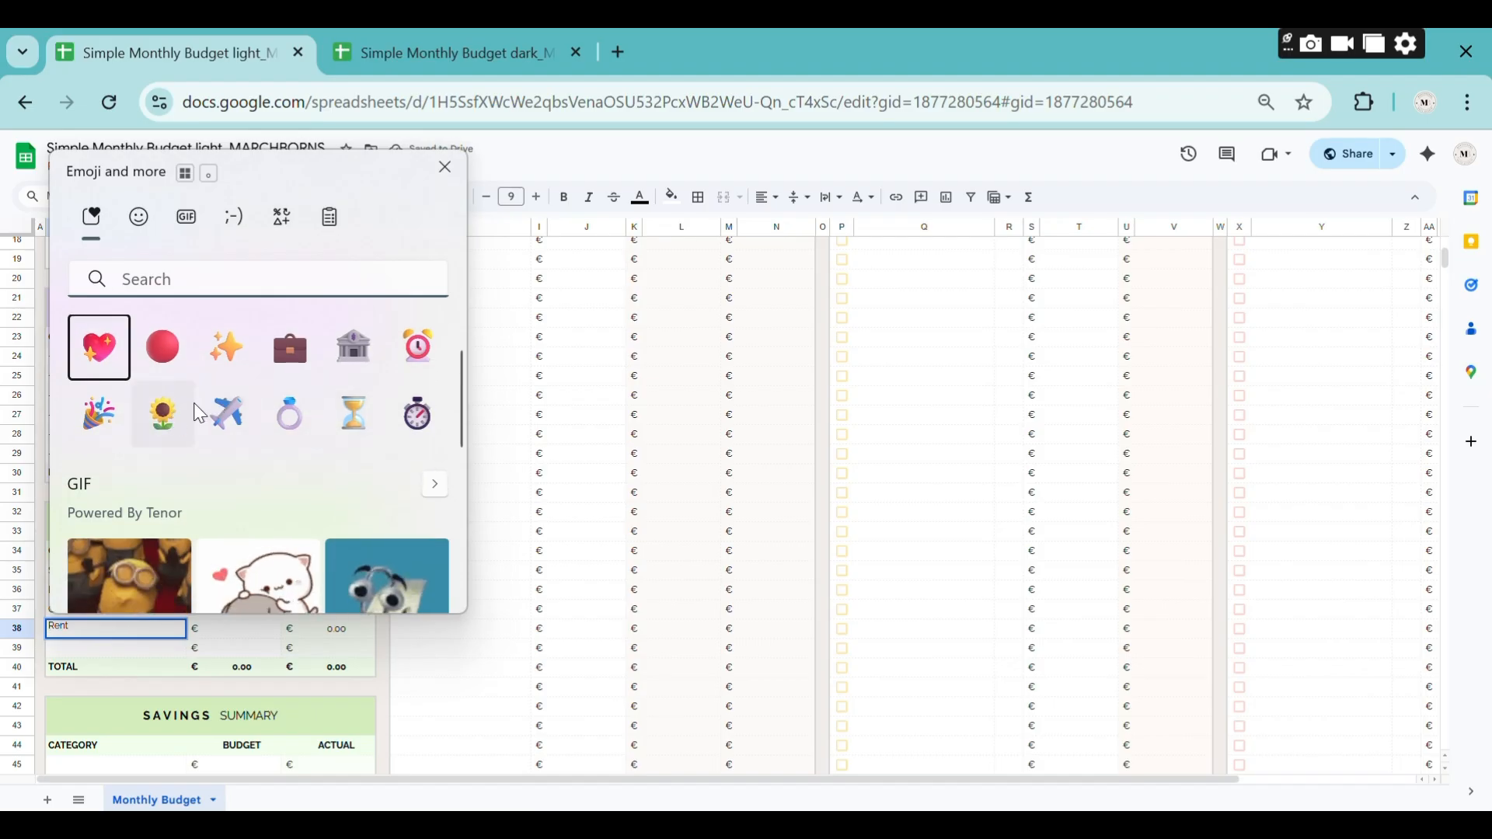
click(302, 364)
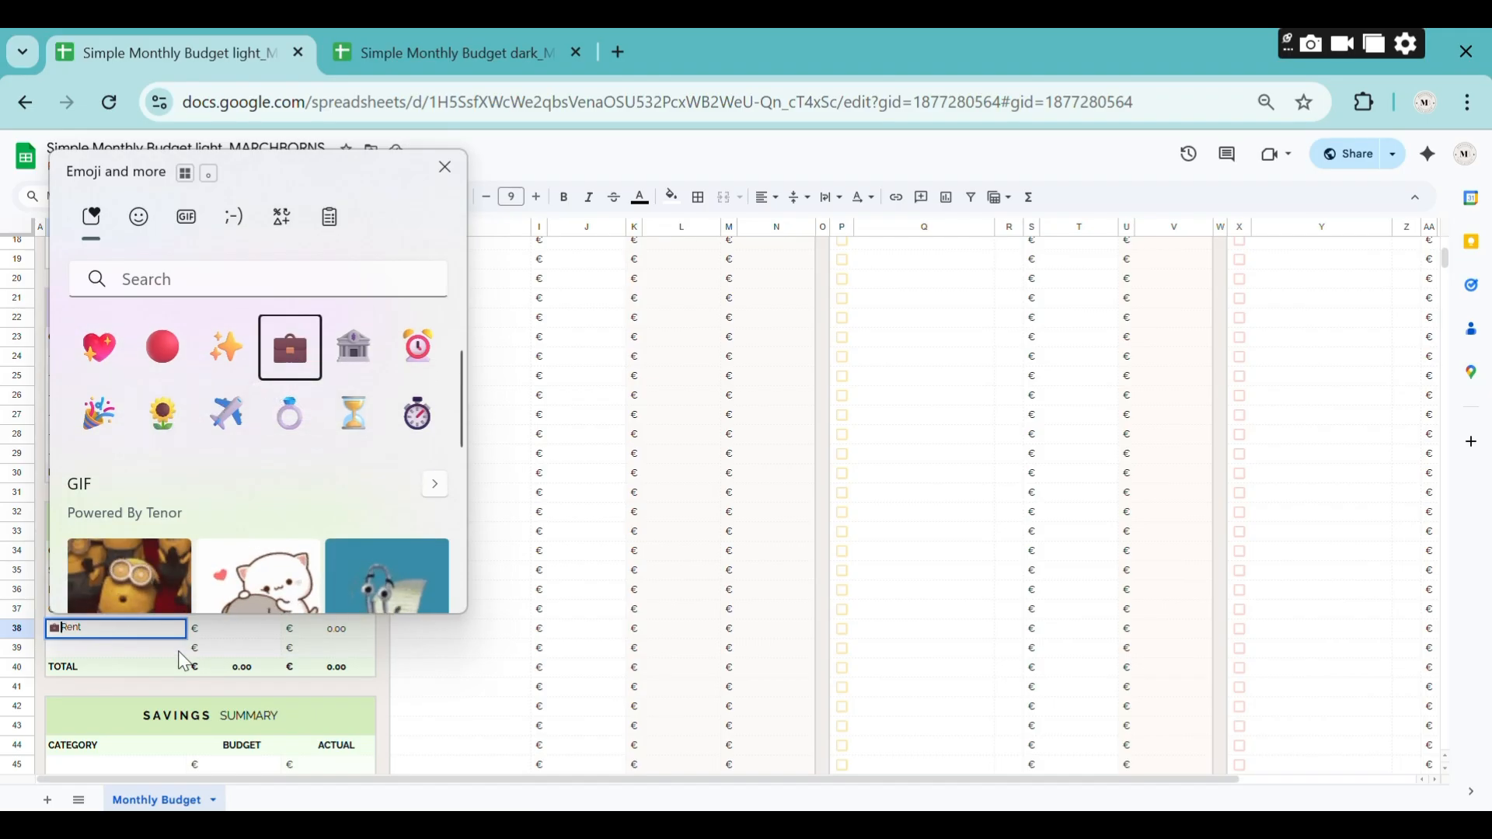
click(124, 668)
Enter income budgets of 5000 for Salary, 1000 for Bonus, 500 for Gift and 300 for Rent.
scroll(124, 668, down, 2)
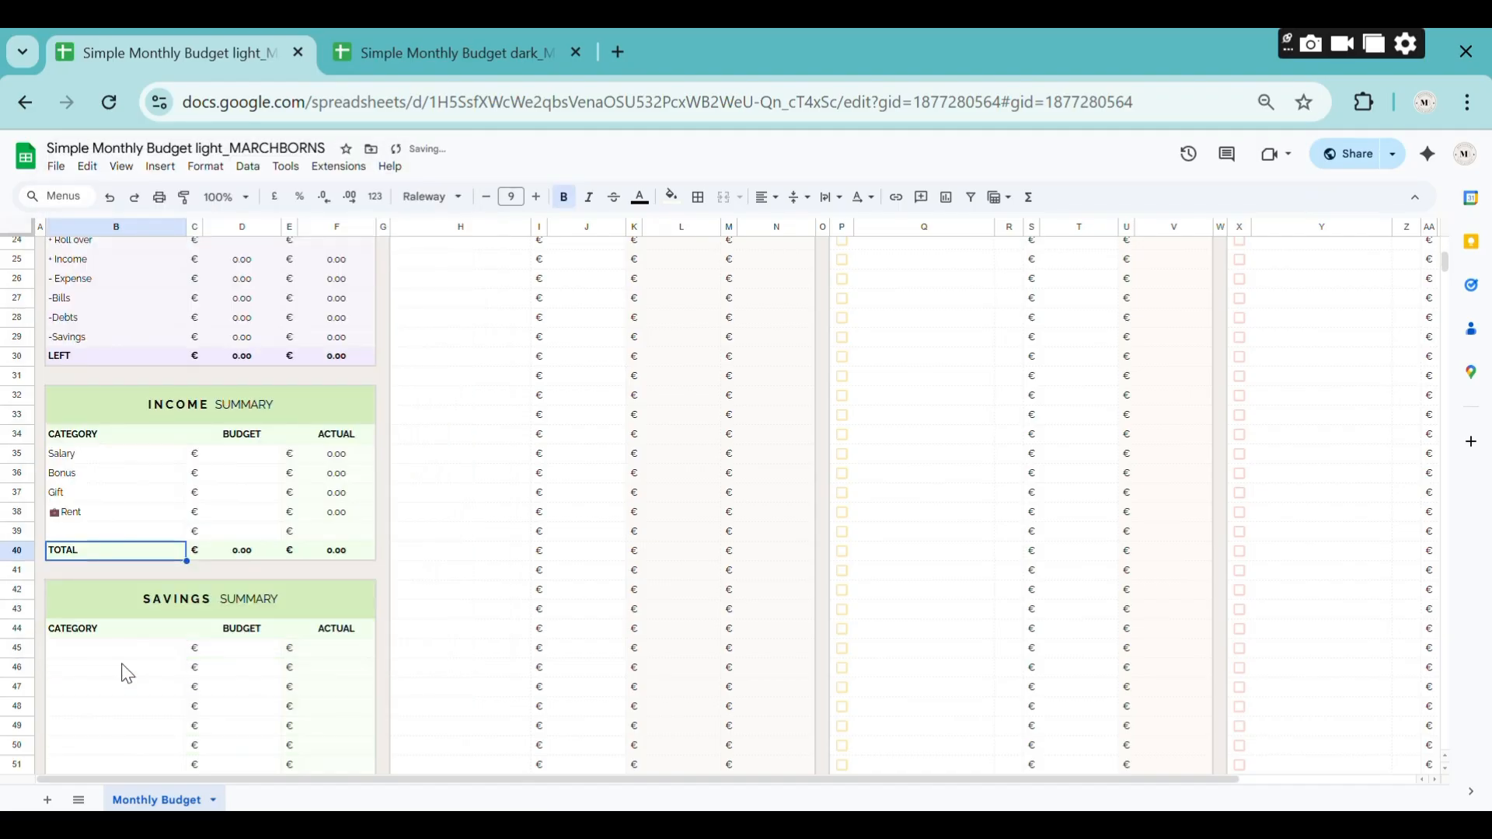
click(268, 458)
text(5000)
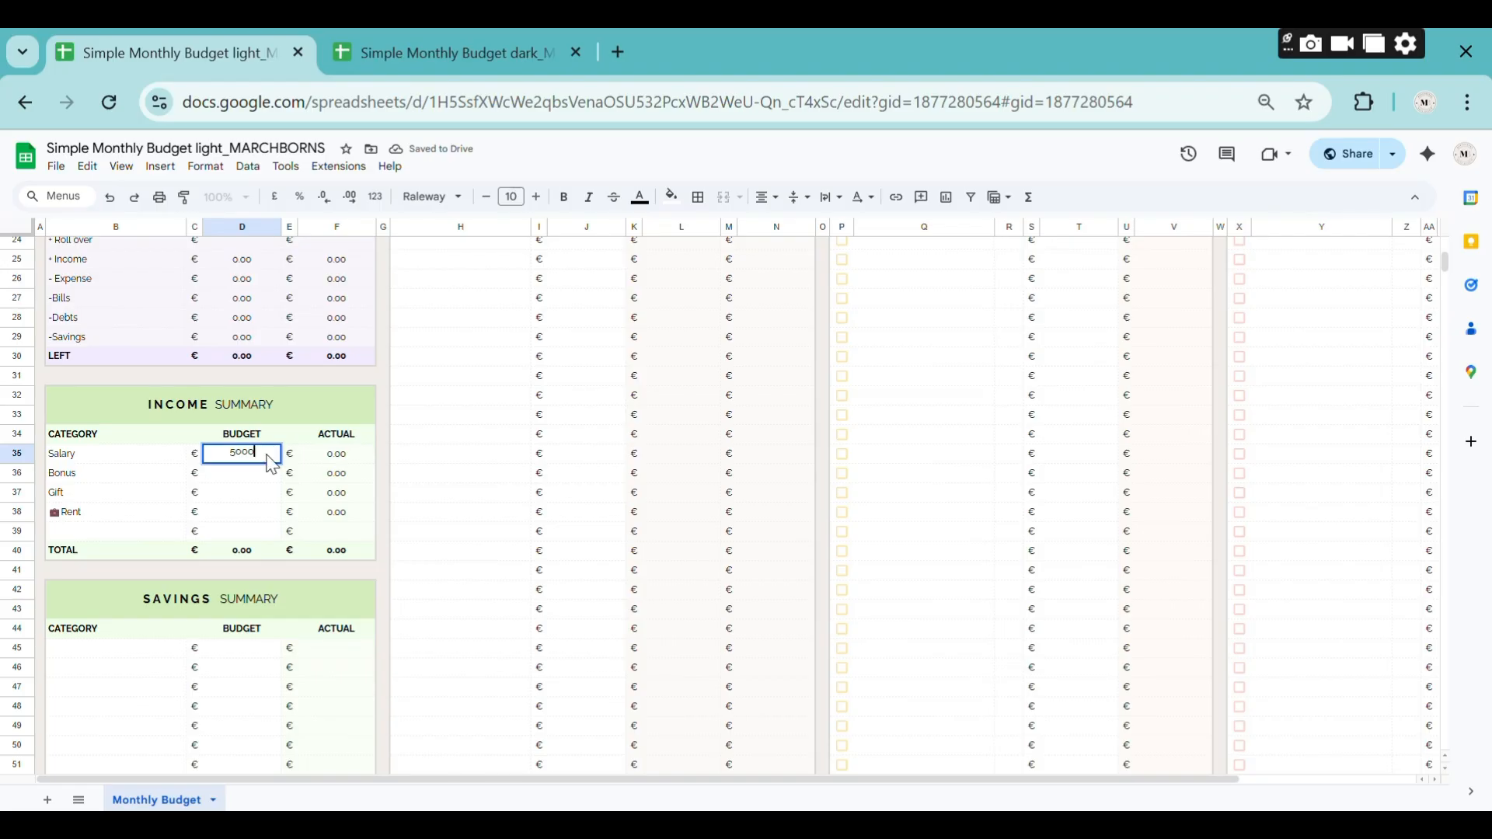
key(Return)
text(1000)
key(Return)
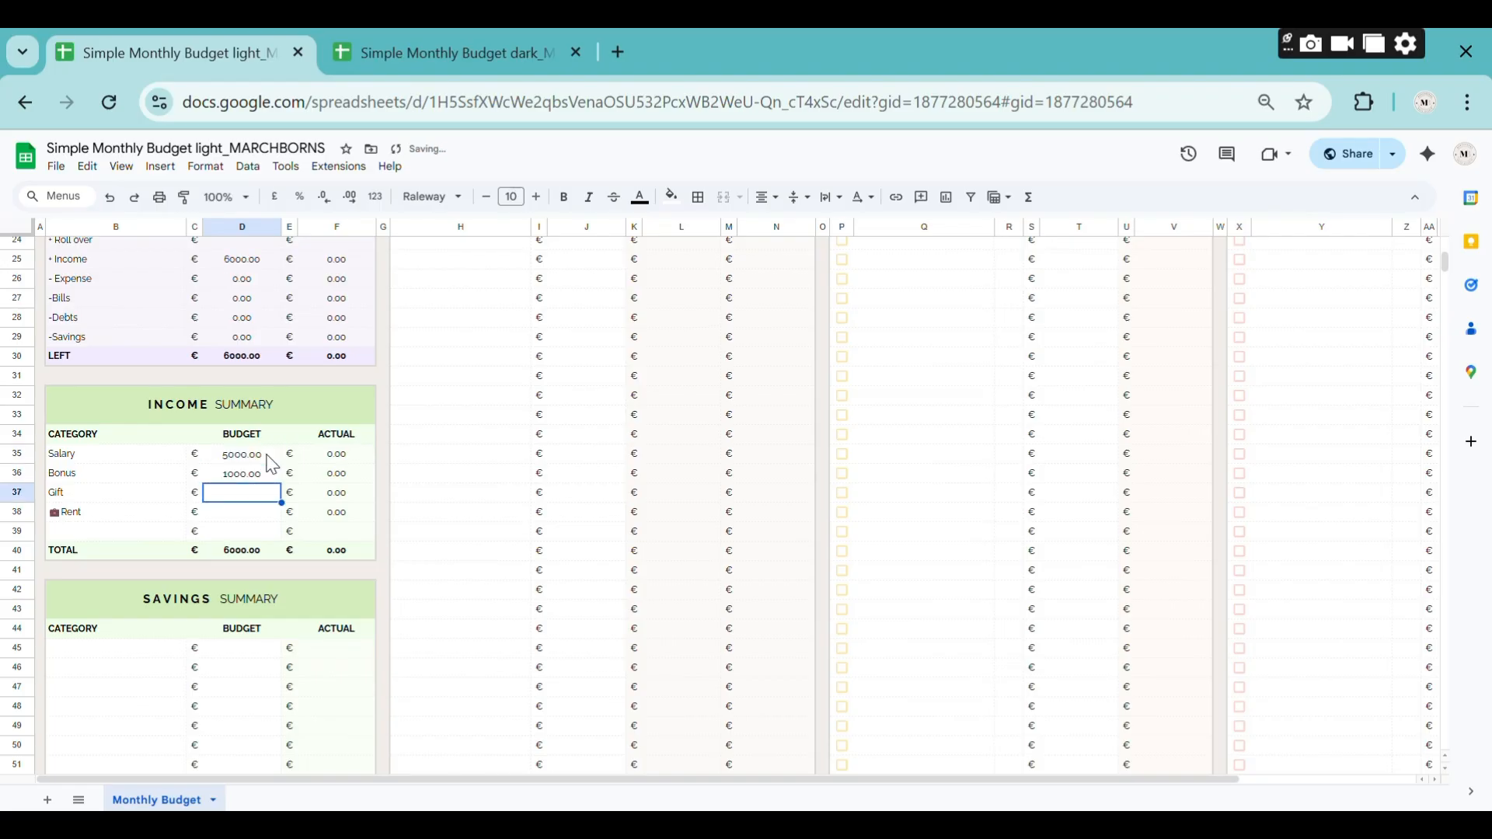
text(500)
key(Return)
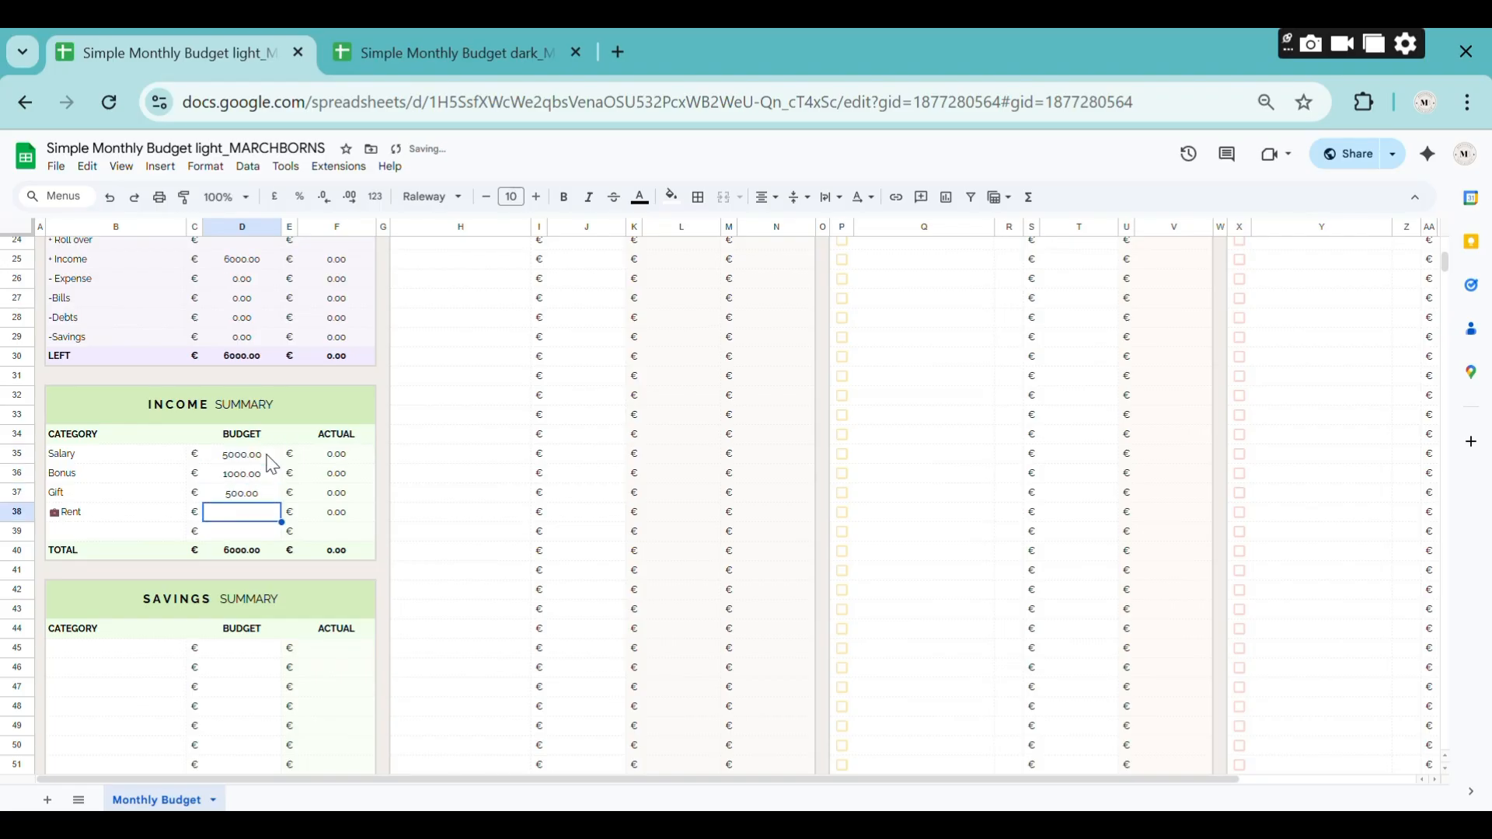
text(300)
key(Return)
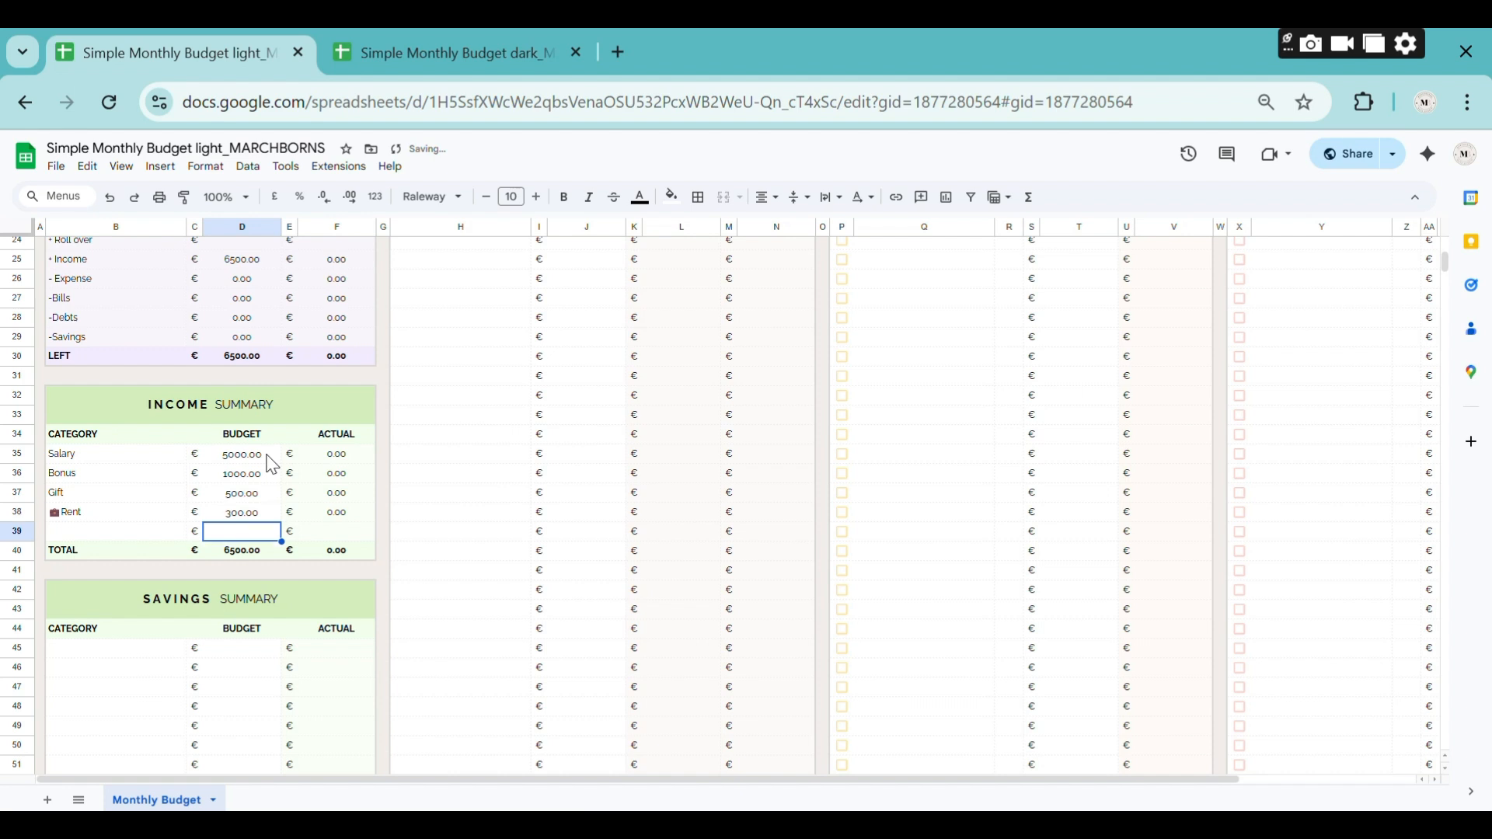
Add savings categories Emergency Fund with a budget of 200 and Garden & Maintenance with a budget of 100.
scroll(265, 458, down, 4)
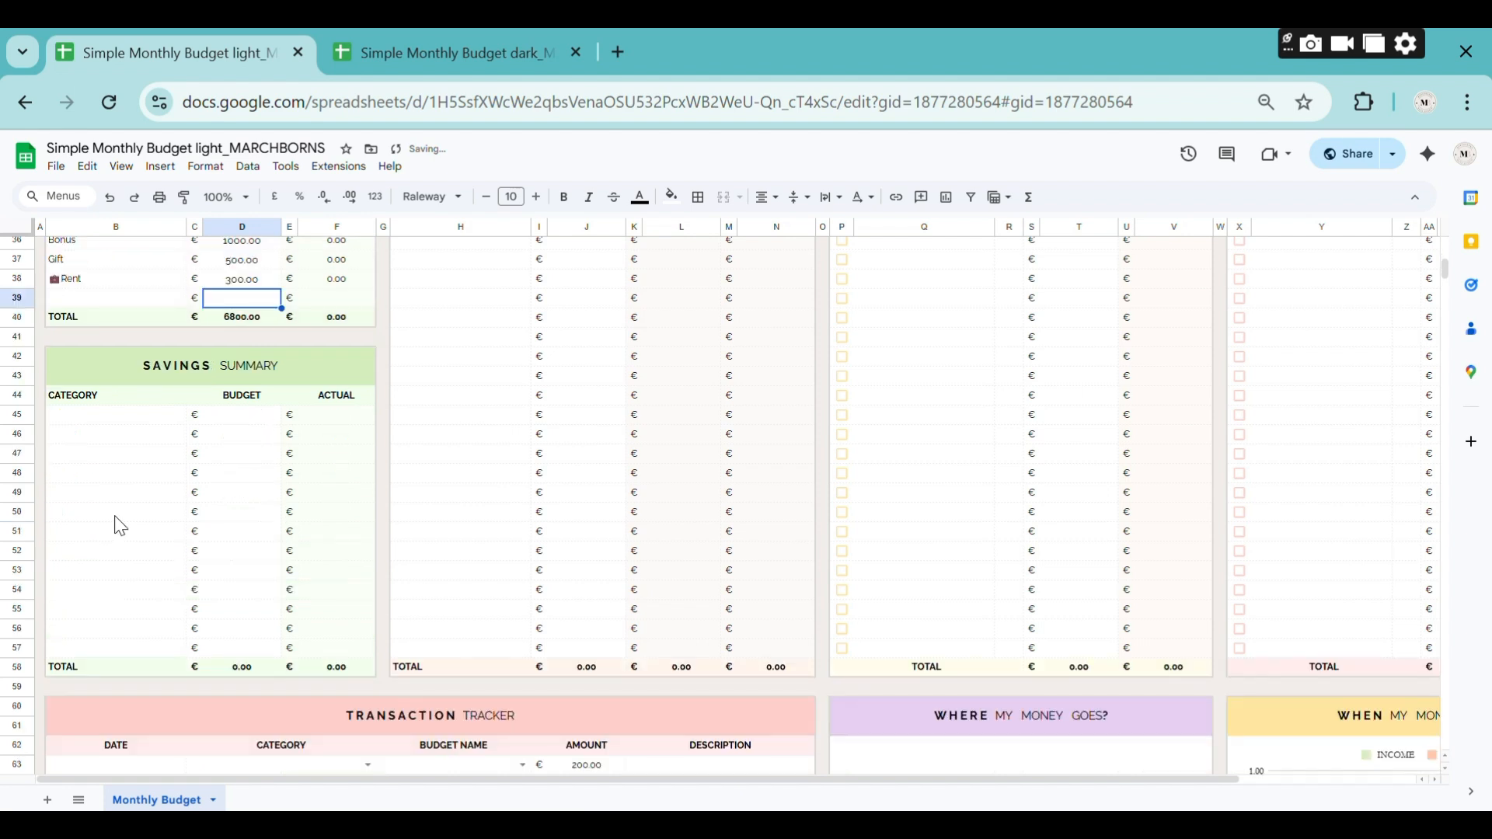
click(117, 416)
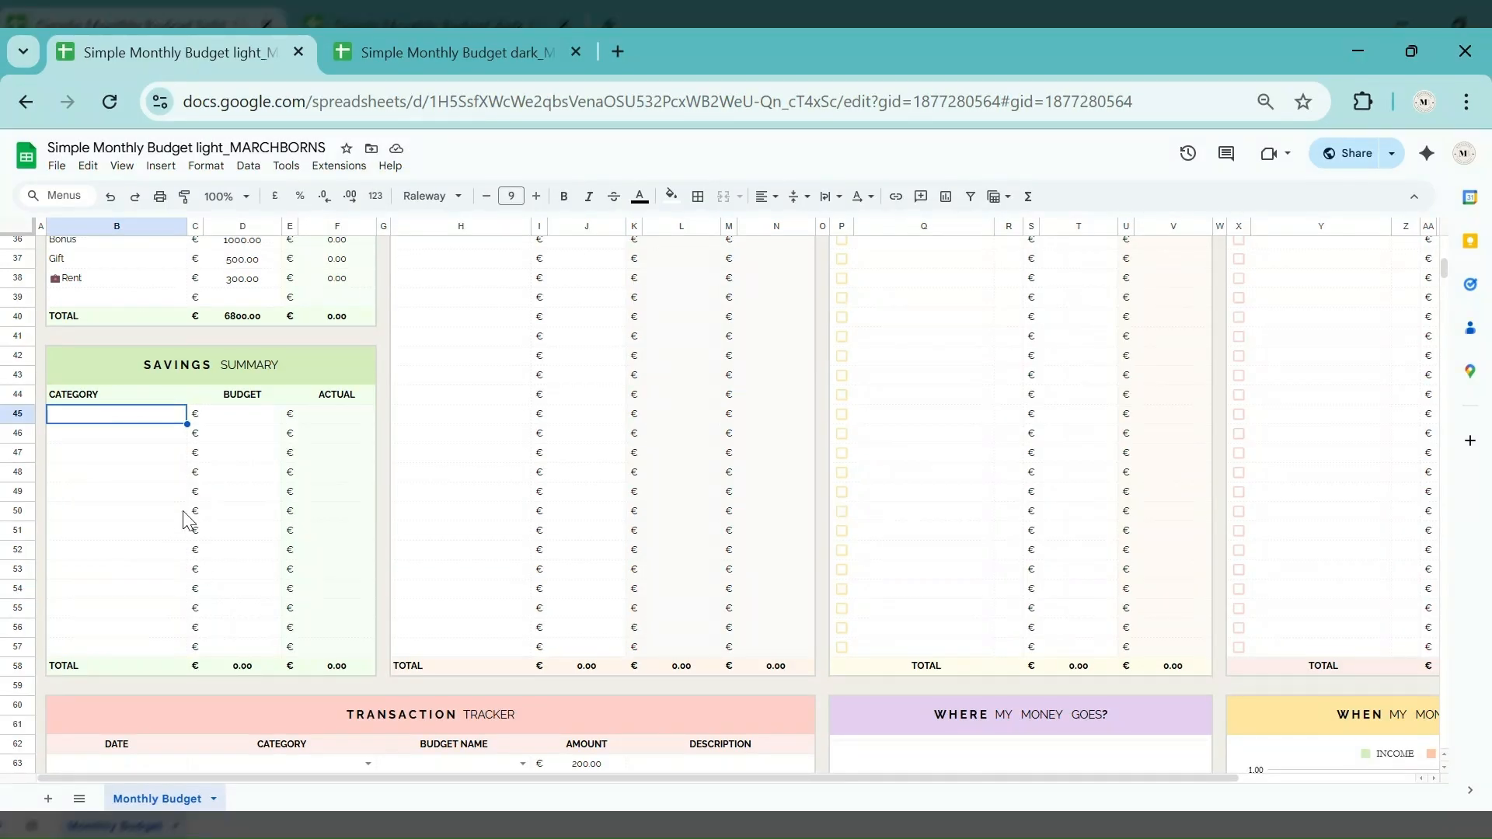
text(Emergency)
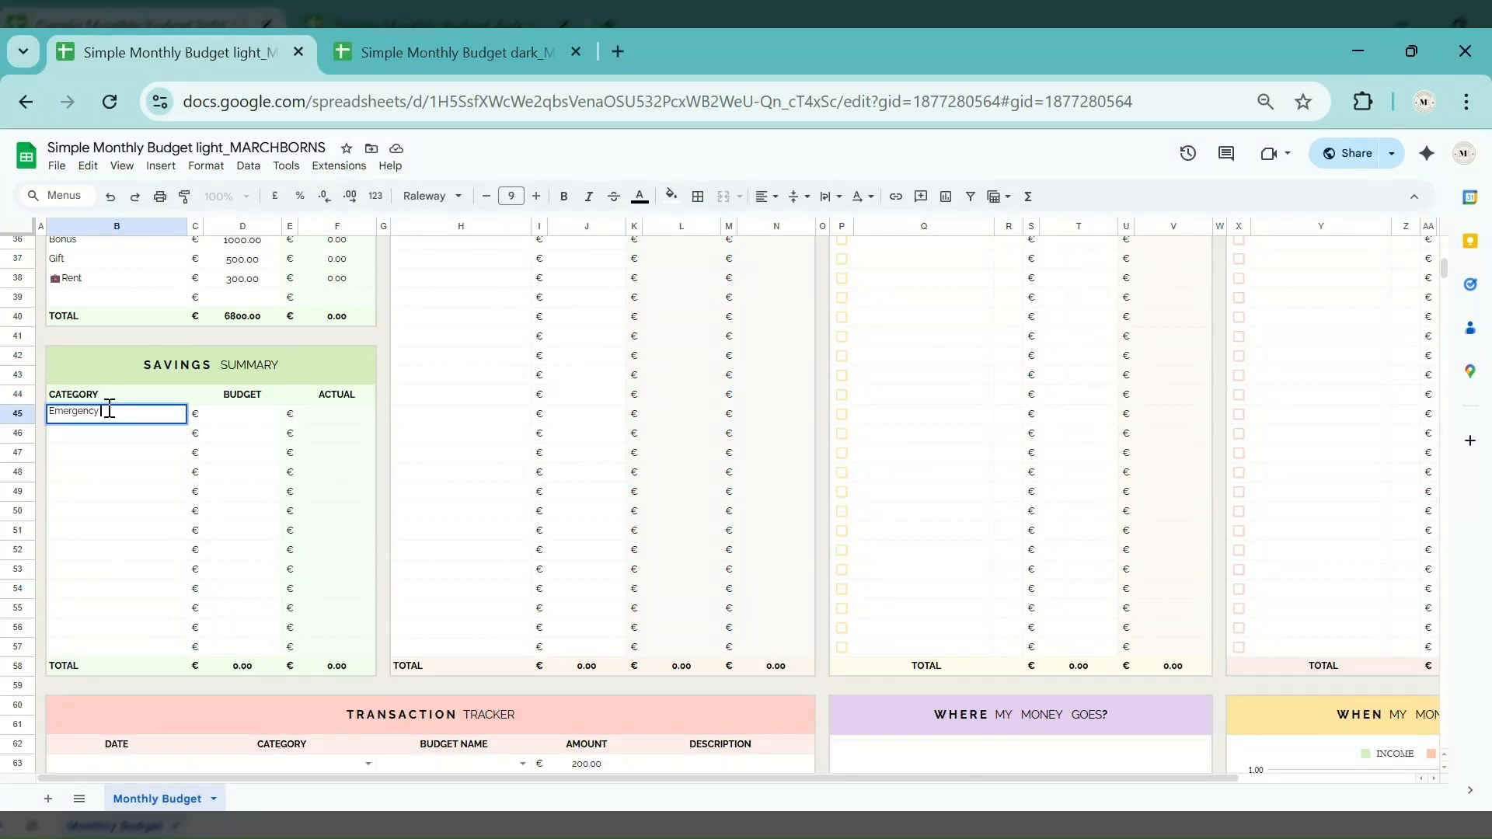
text( Fund)
key(Return)
text(Garden)
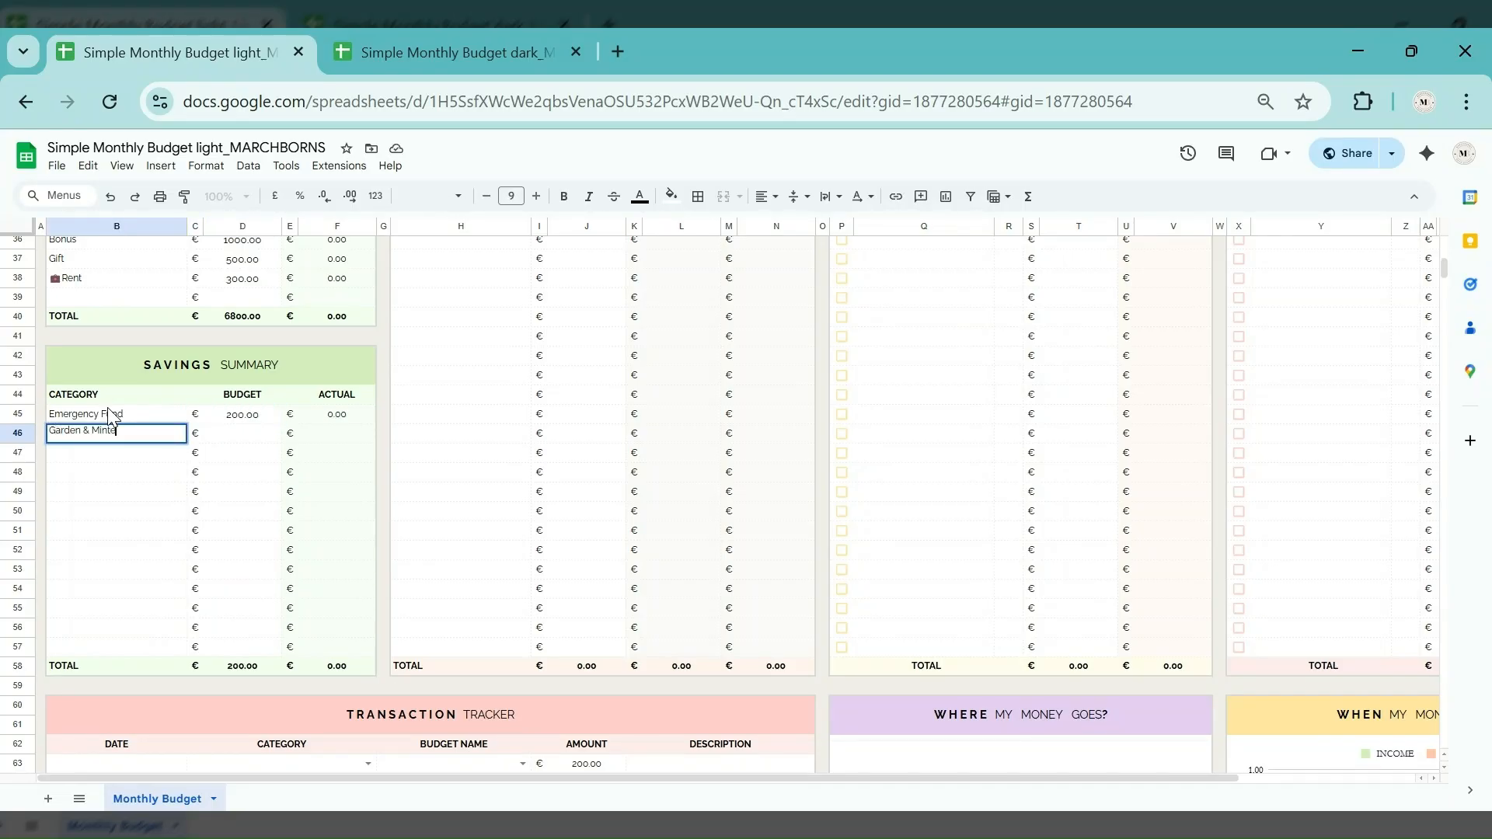
text( & Maintenance)
click(232, 433)
text(100)
key(Return)
Add a Gifts category with a budget of 100 to the Savings Summary.
click(107, 453)
text(Gifts)
key(Tab)
key(Tab)
text(100)
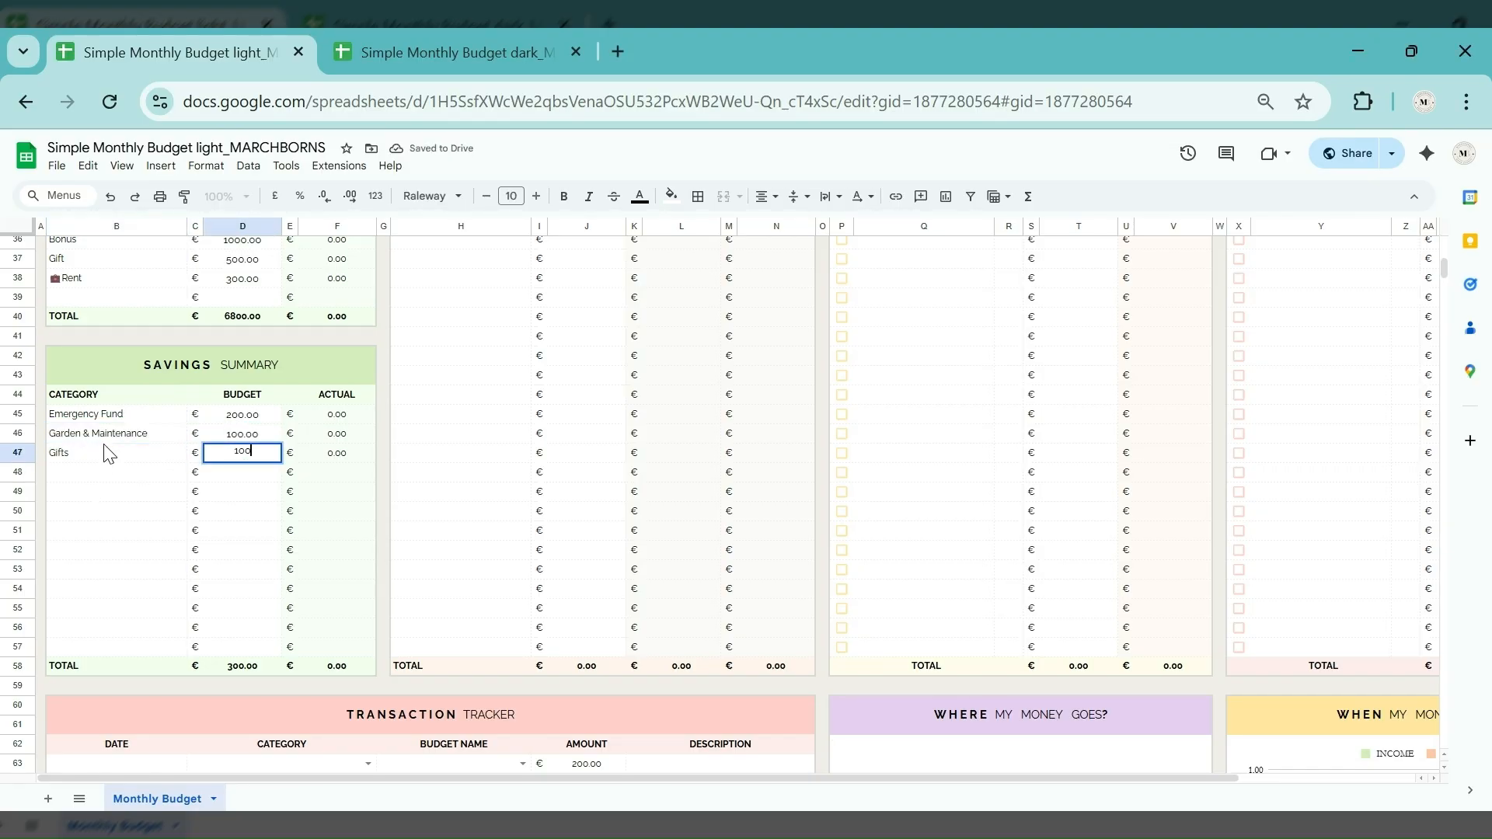
key(Return)
key(Left)
Add a New Laptop category with a budget of 120 to the Savings Summary.
click(123, 464)
text(New Lp)
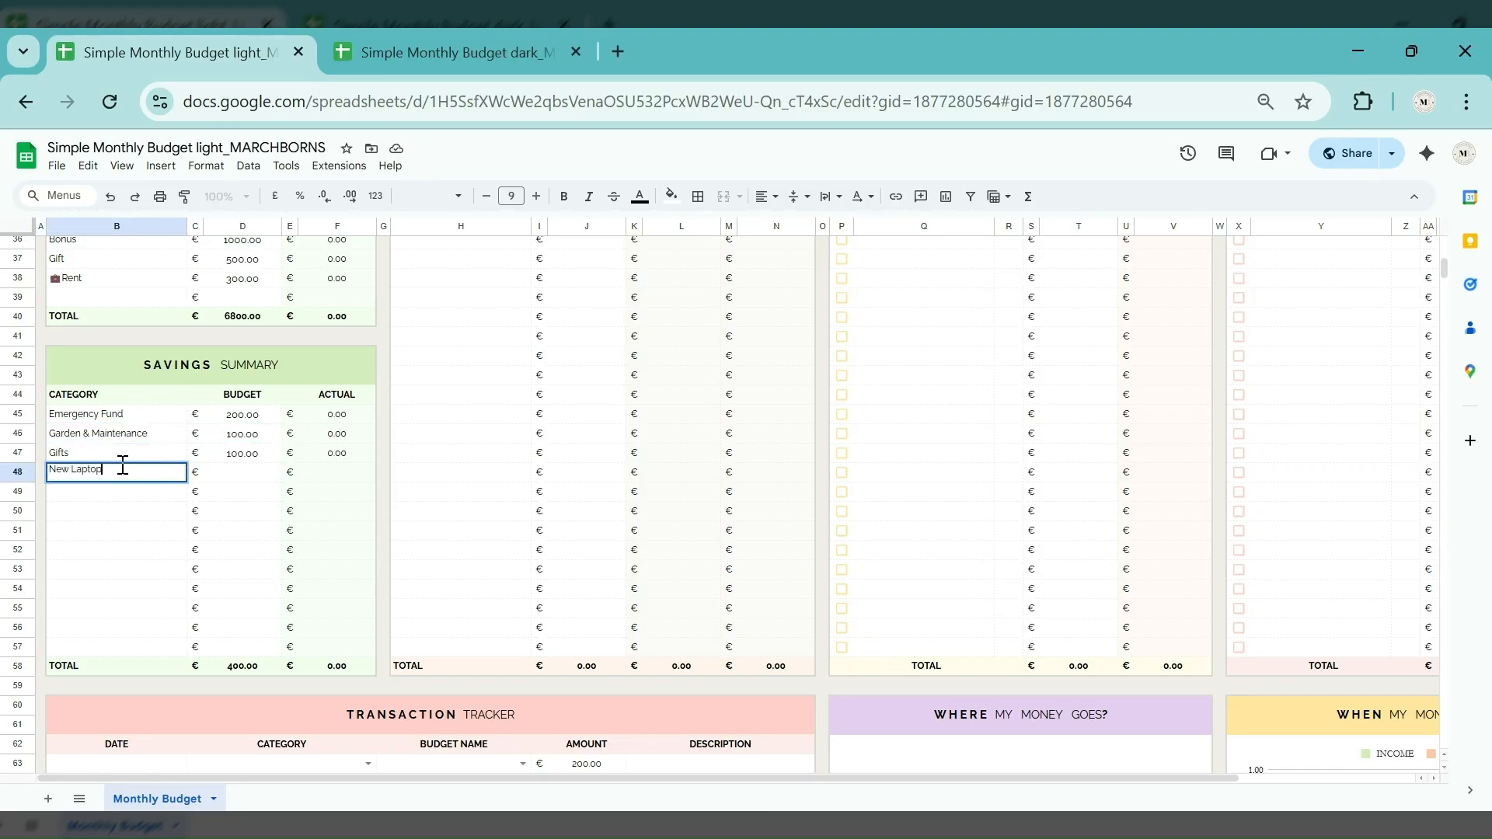
key(Tab)
key(Tab)
text(120)
key(Return)
Add Furniture with a budget of 100 to the Savings Summary, followed by a Home Renovation category.
text(Furniture)
key(Tab)
key(Tab)
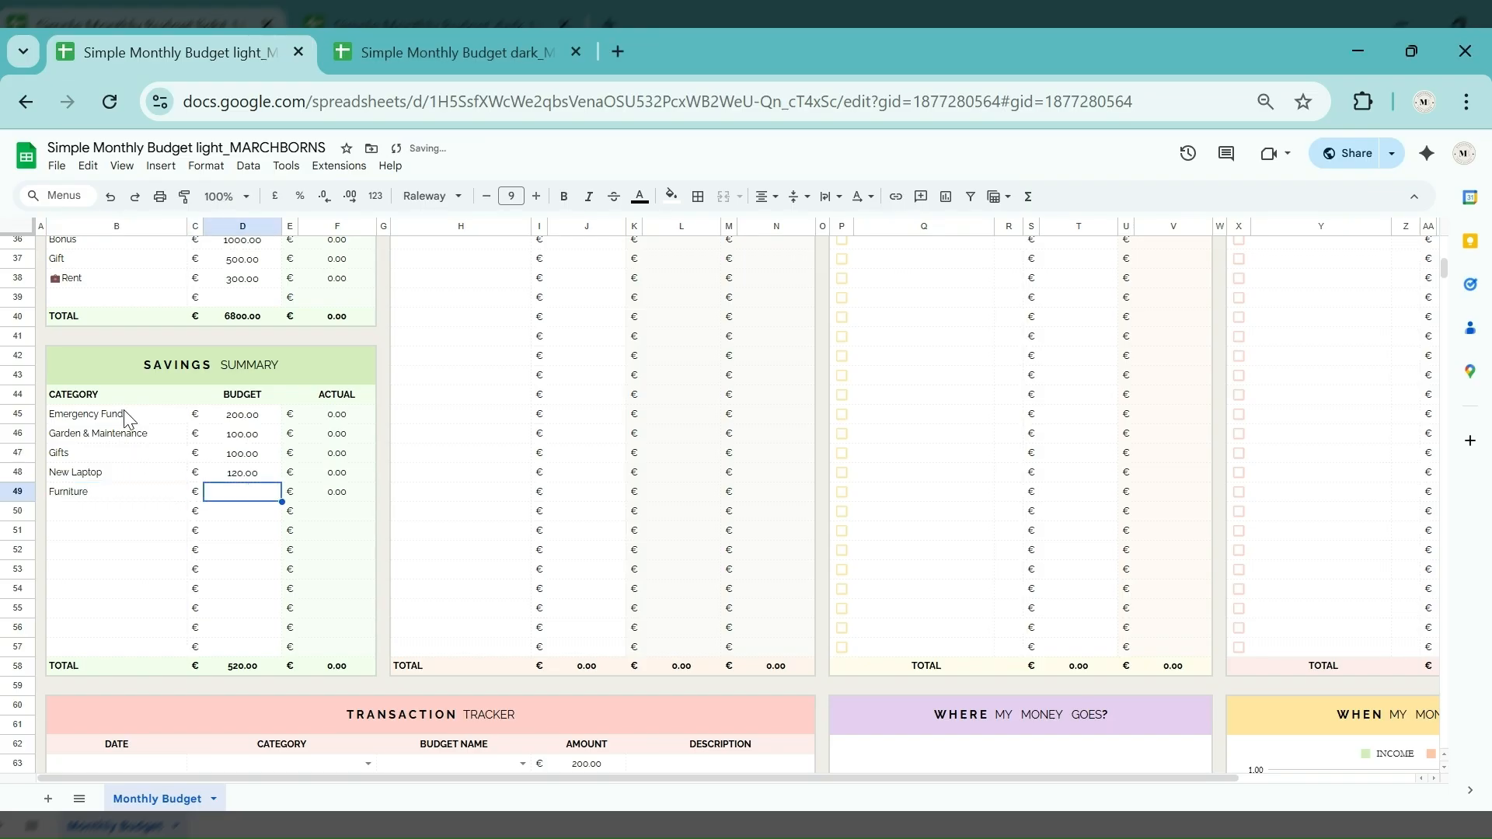
text(100)
key(Return)
text(Home Renovation)
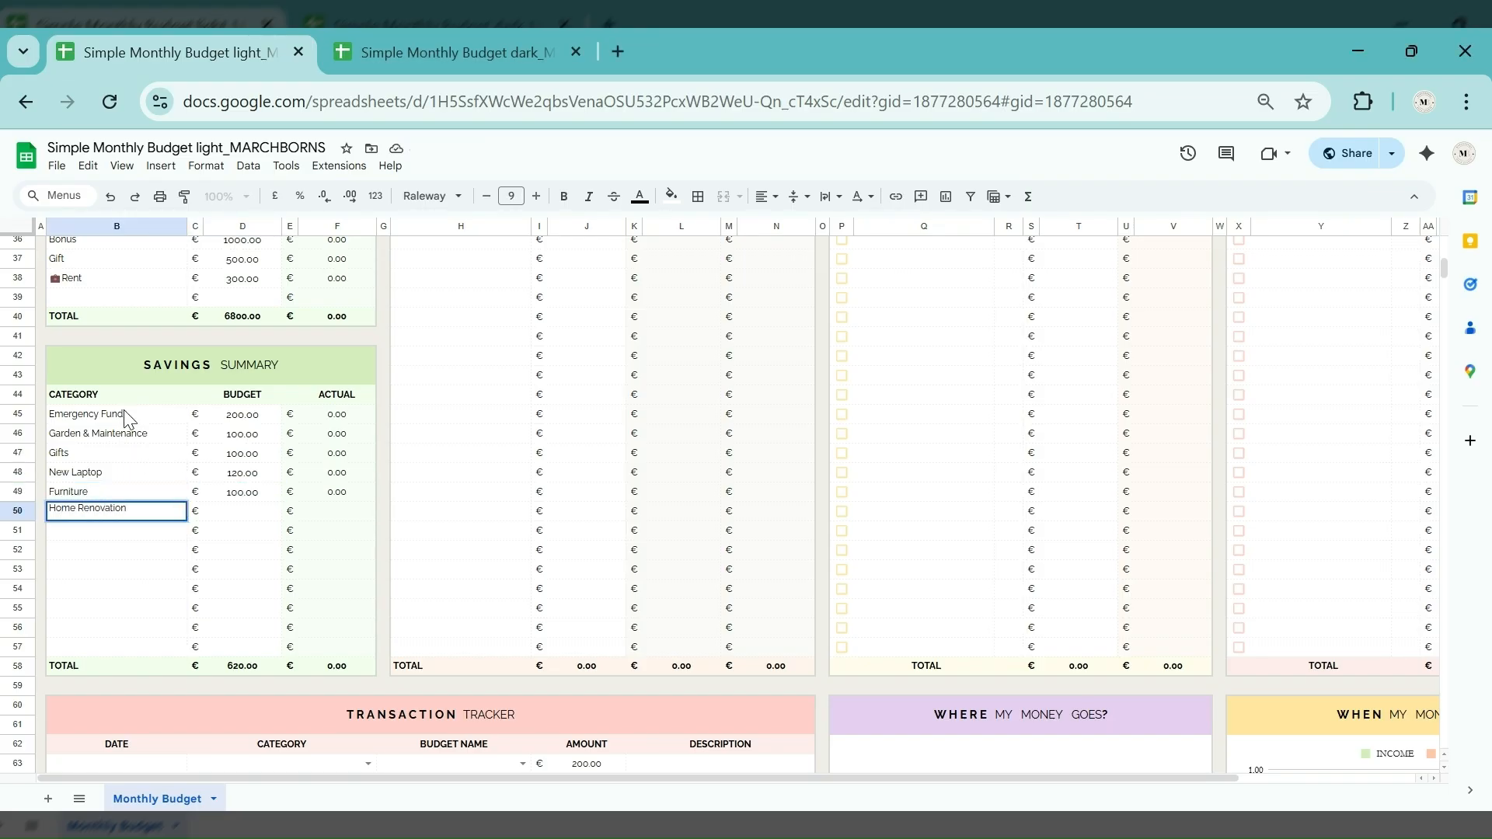
key(Return)
Add expense categories Grocery with a budget of 1000 and Food & Dining out with a budget of 800.
scroll(311, 451, up, 10)
click(486, 455)
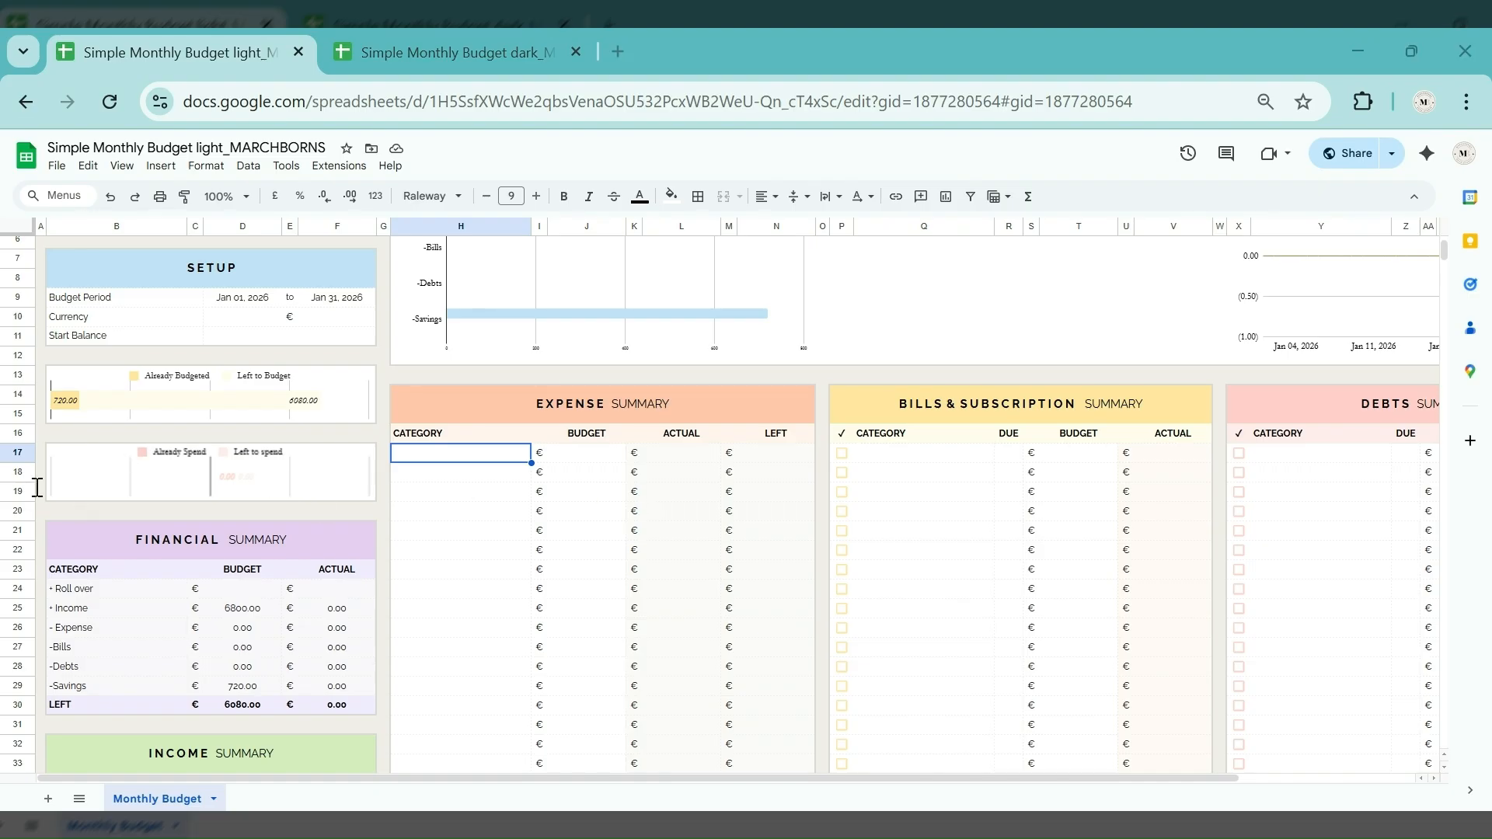
text(Grocery)
key(Tab)
text(1000)
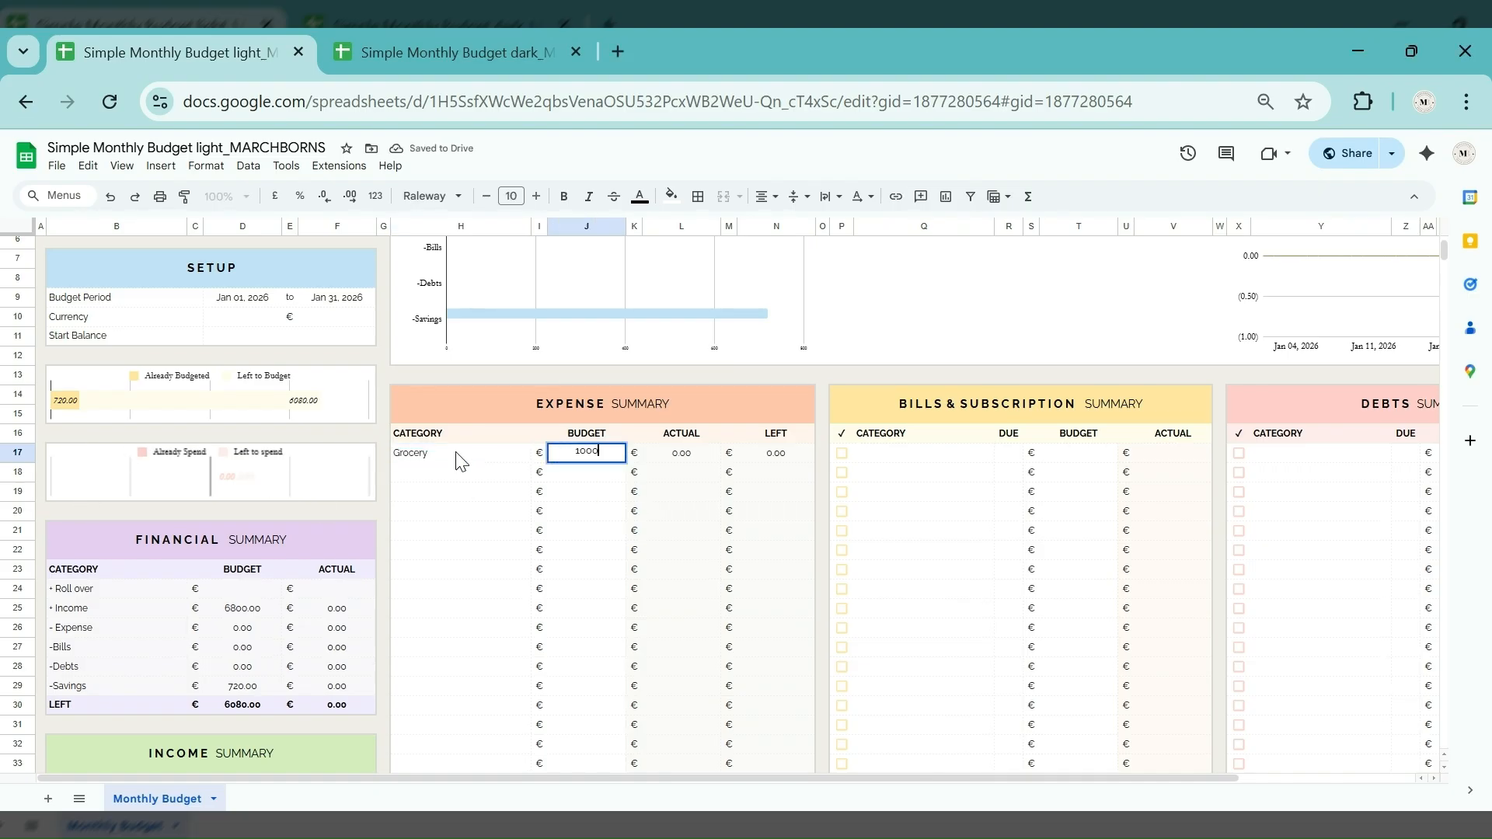
key(Return)
text(Food & Dining out)
key(Tab)
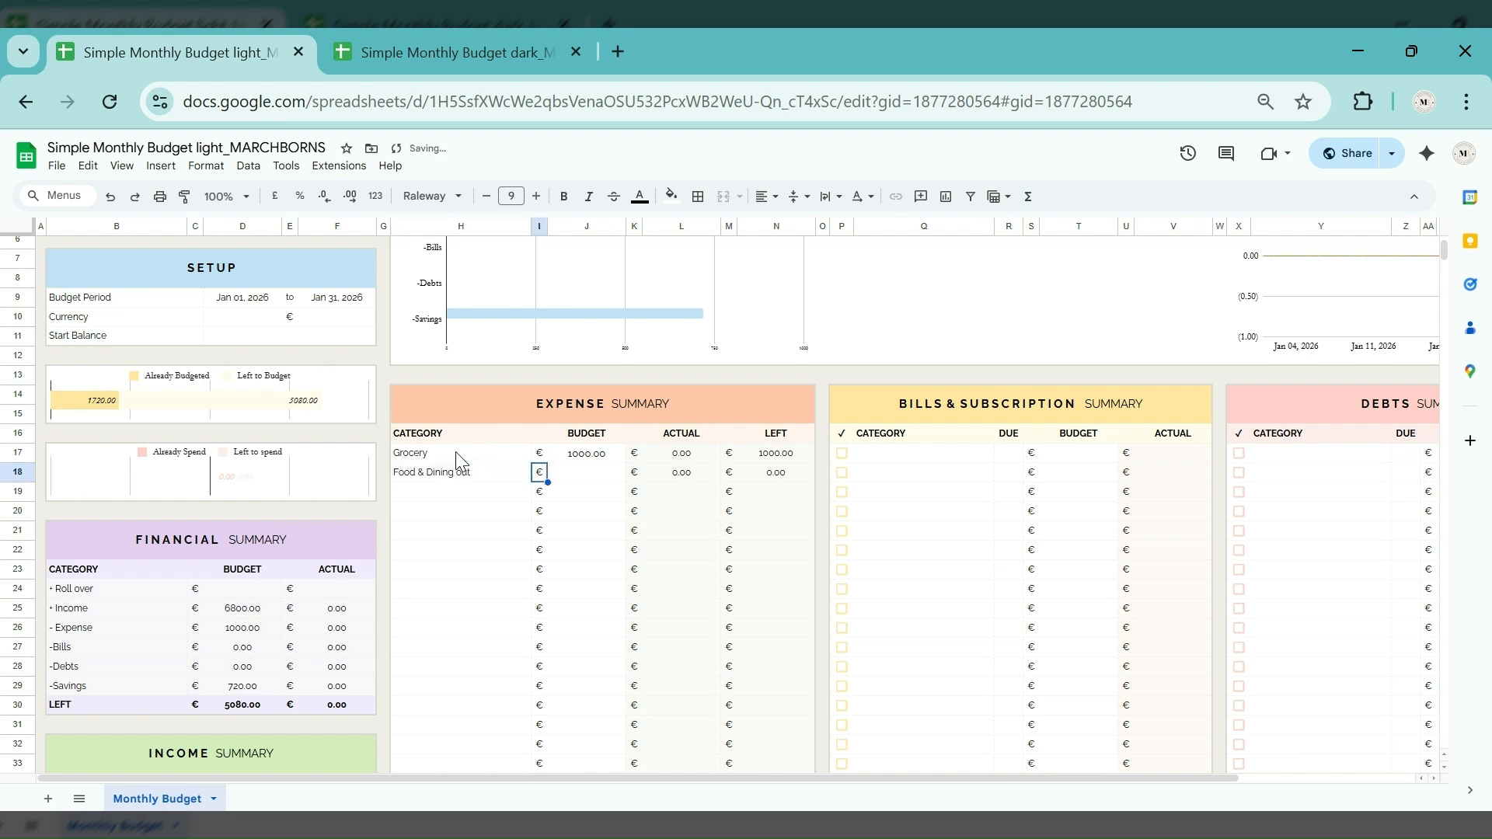
text(800)
key(Return)
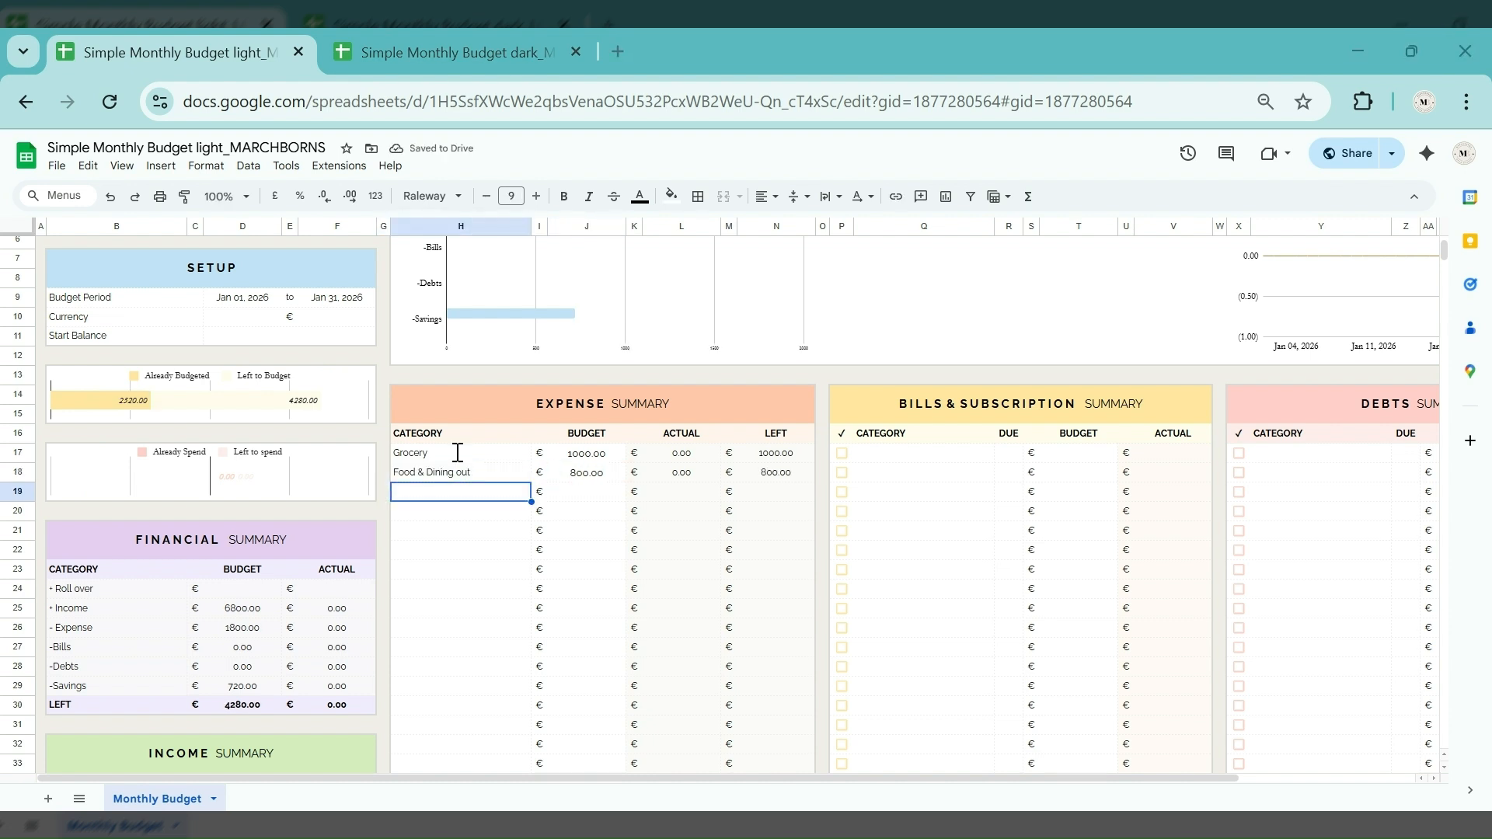
Add Medical with a budget of 500 and Pet with a budget of 200 to the Expense Summary.
text(Medical)
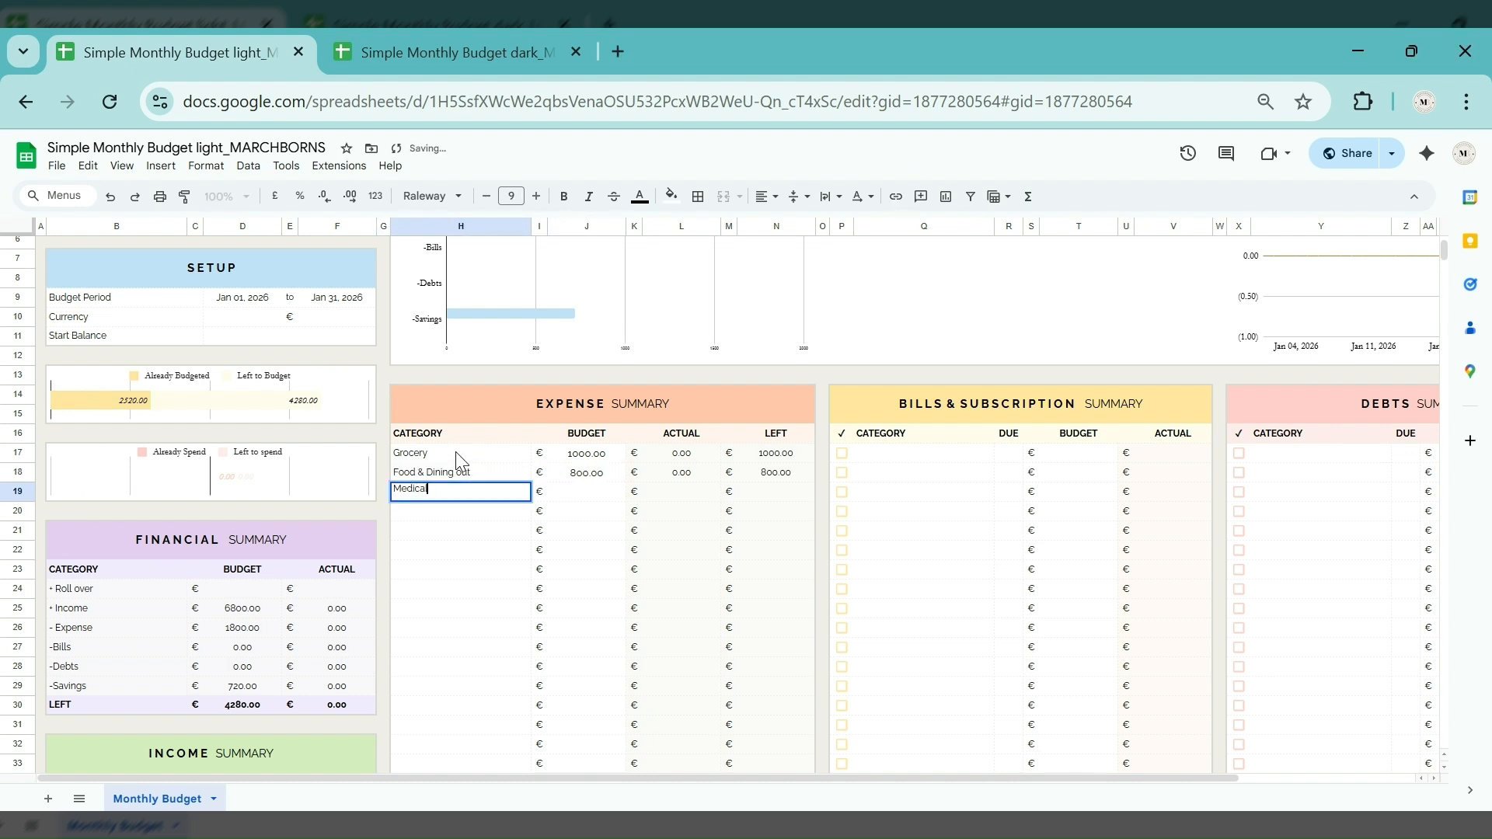
key(Tab)
text(500)
key(Return)
text(Pet)
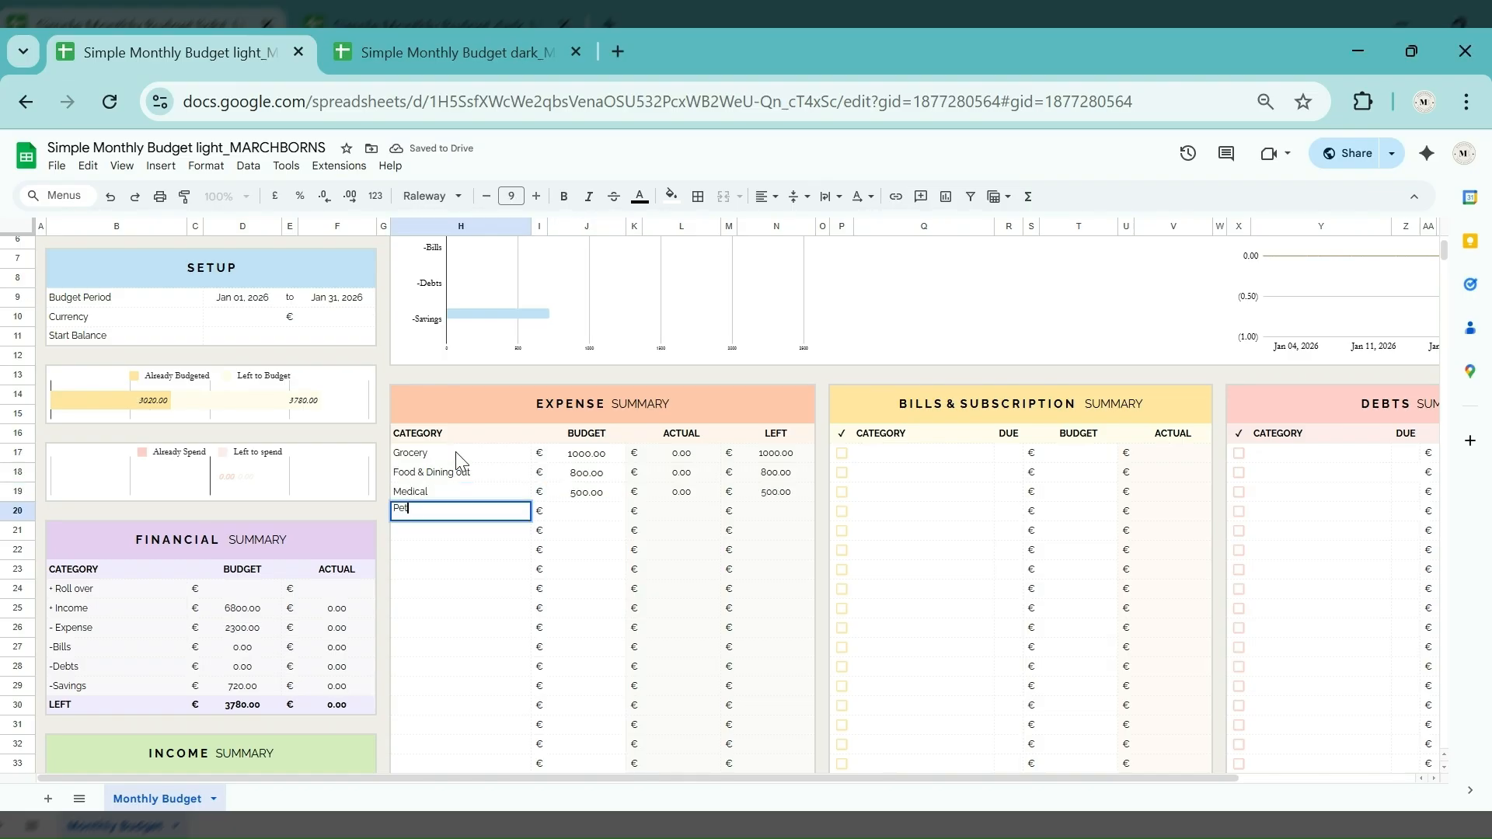
key(Tab)
text(200)
key(Return)
Add Gifts and Entertainment to the Expense Summary with a budget of 100 each.
text(Gifts)
key(Tab)
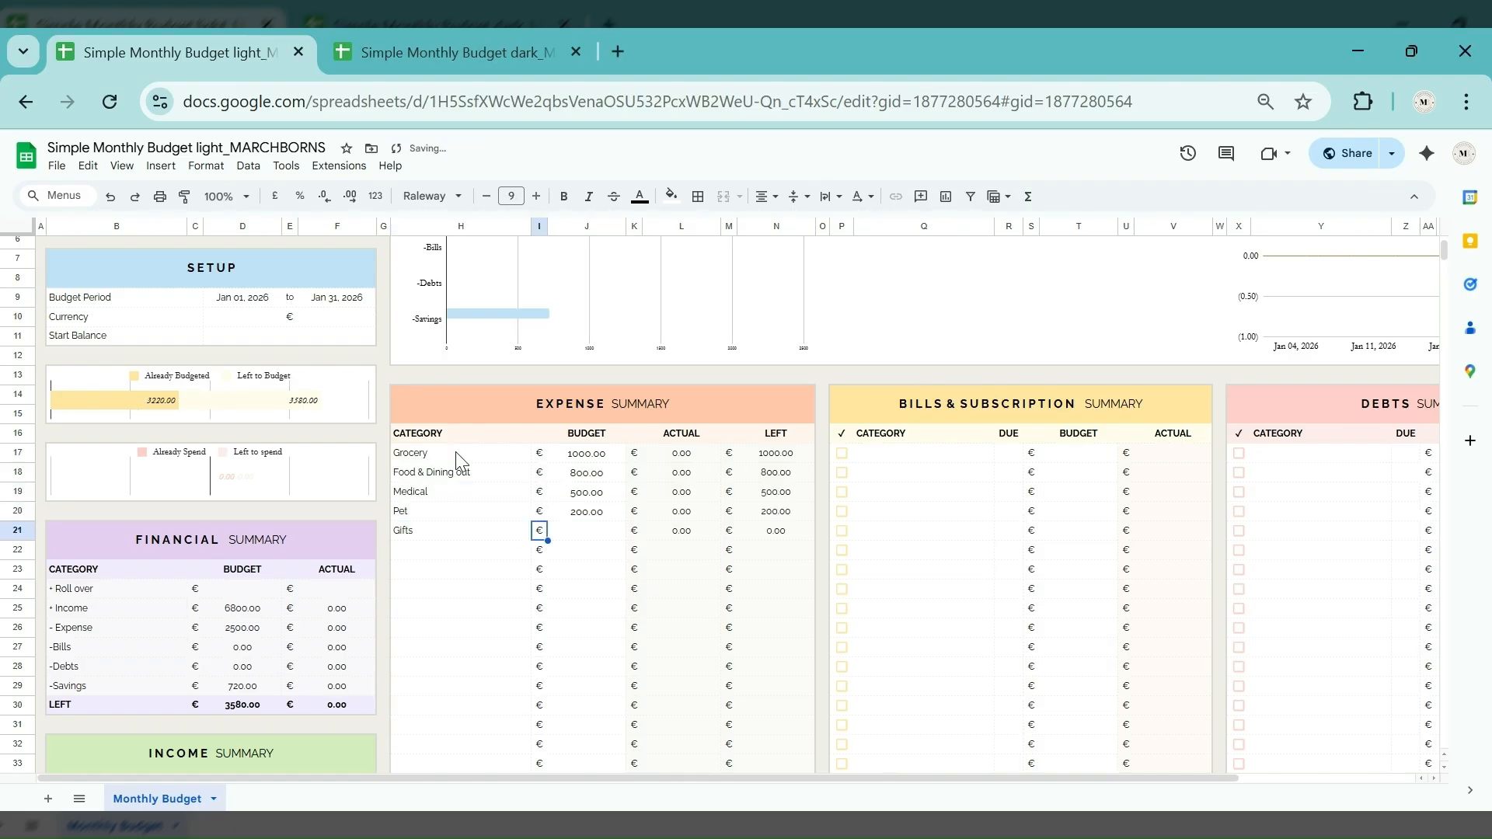
text(100)
key(Return)
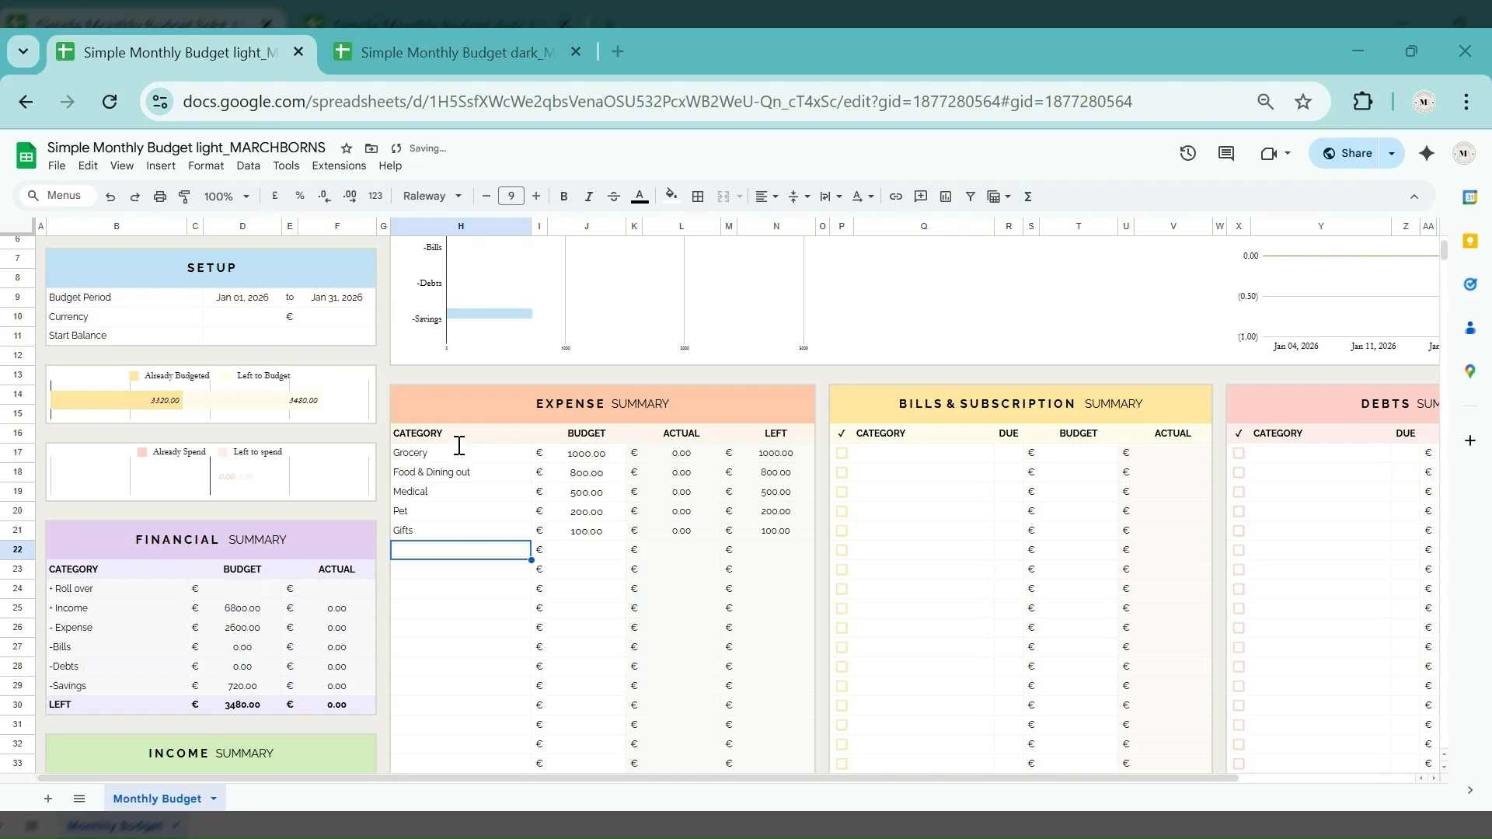
text(Entertainment)
key(Tab)
text(100)
key(Return)
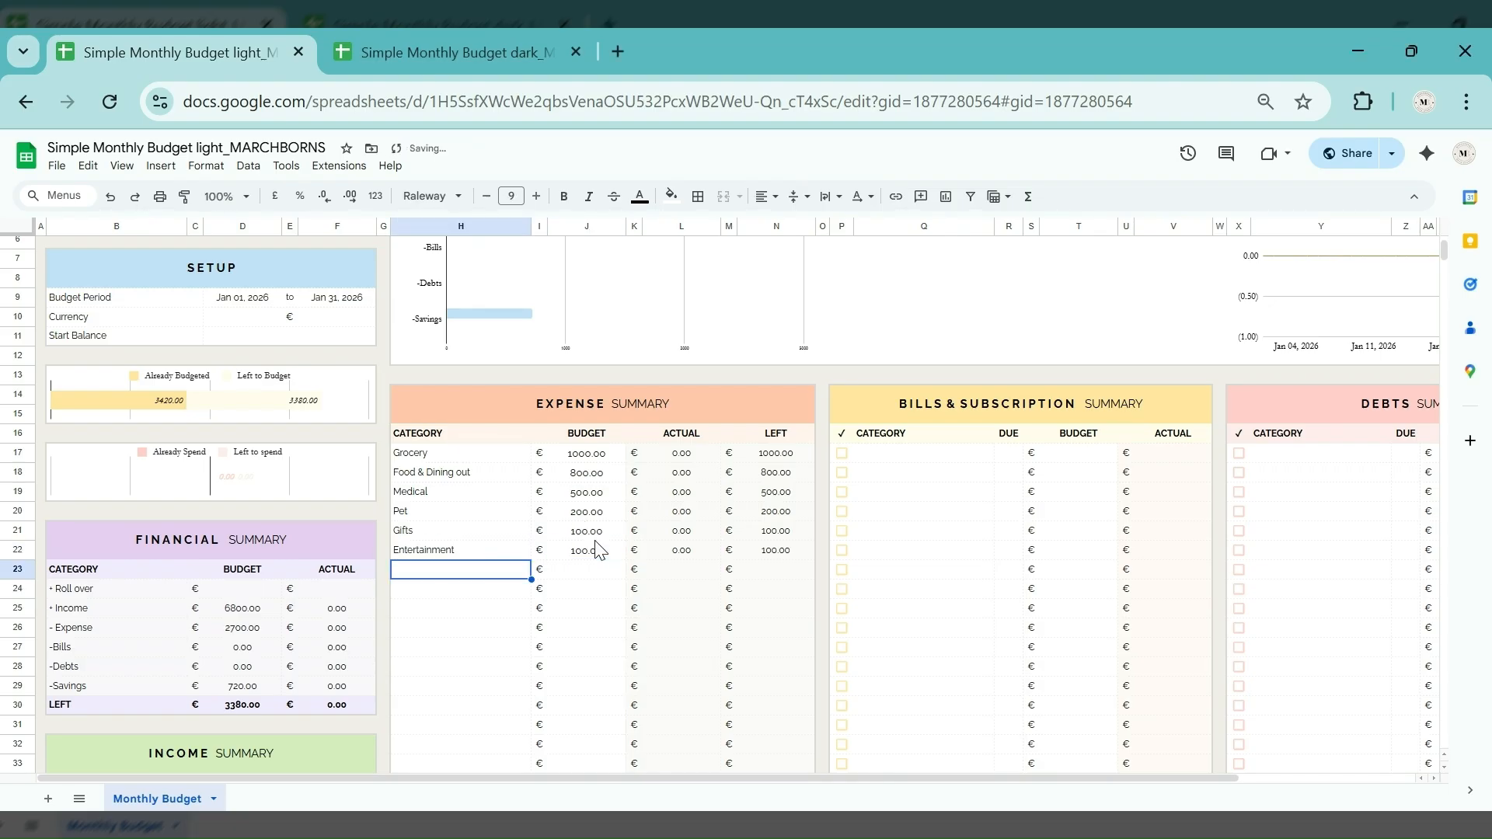
Set the Entertainment budget to 200 and add a Clothing expense category with a budget of 200.
text(Clothing)
key(Tab)
text(200)
key(Return)
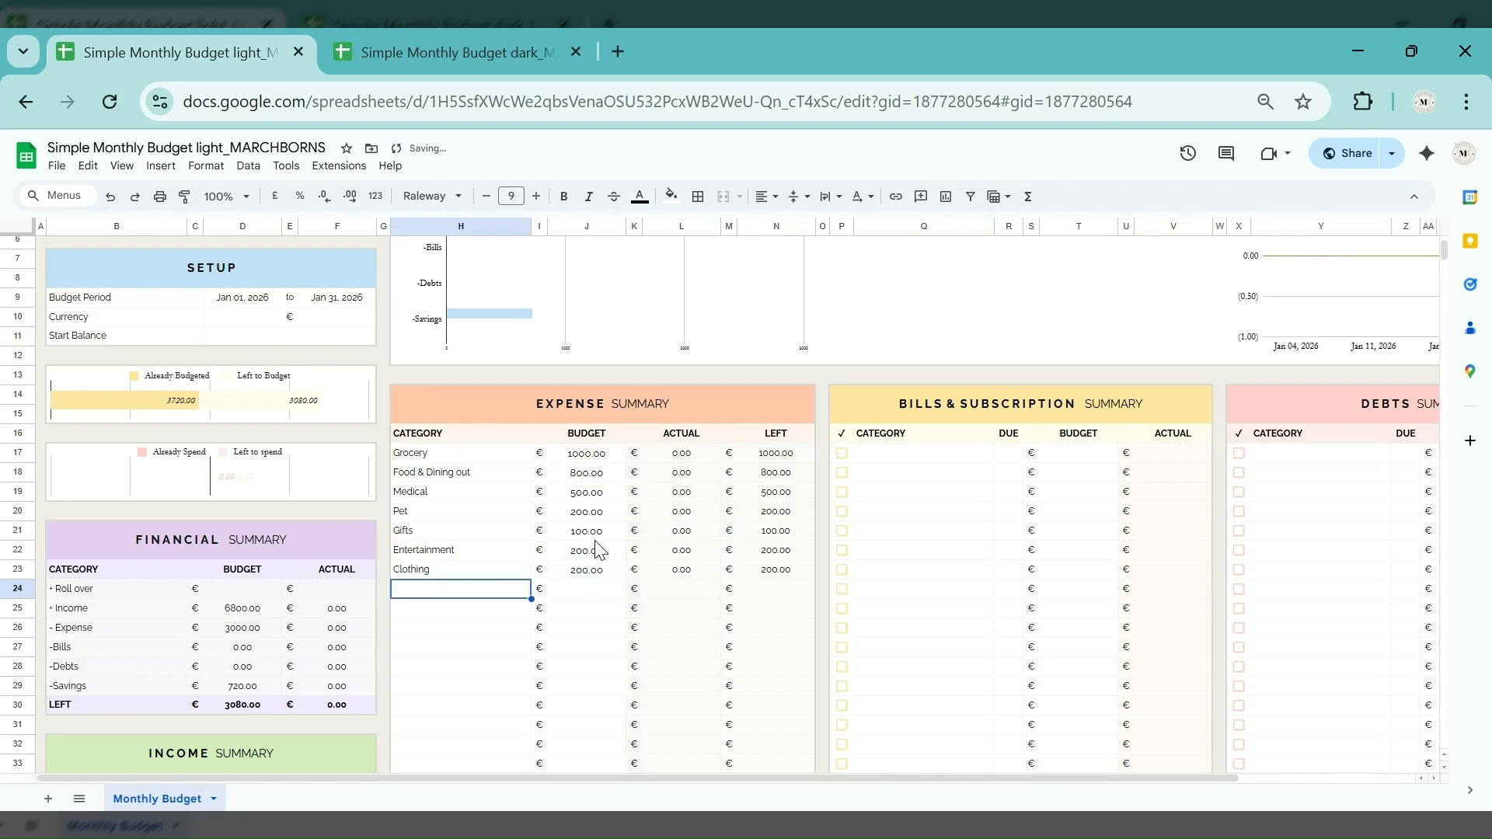
Add expense categories Beuty products with a budget of 80 and Education & tution fee with a budget of 100.
text(Beuty)
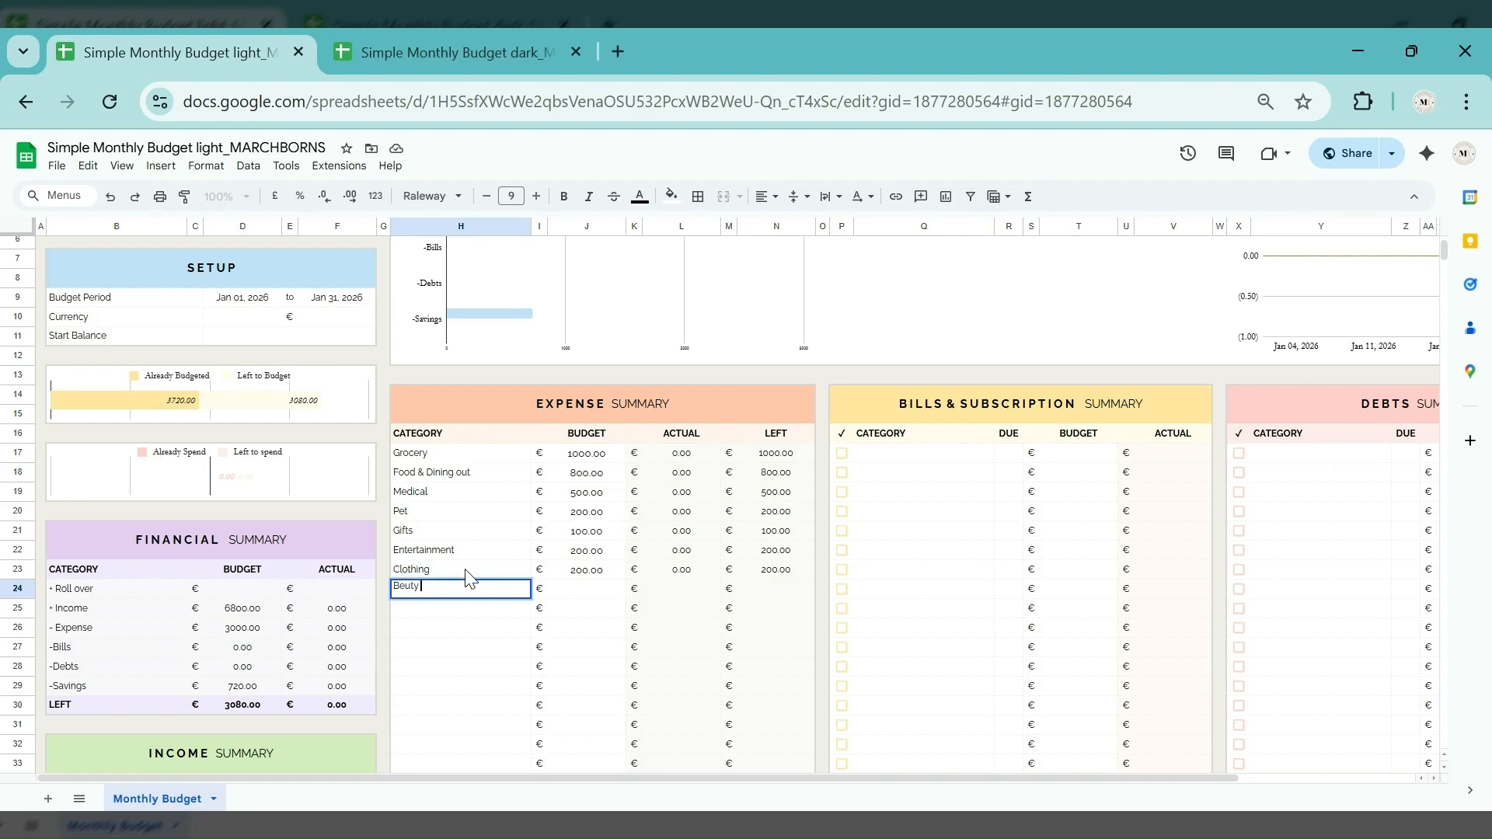
text( products)
key(Tab)
text(80)
key(Return)
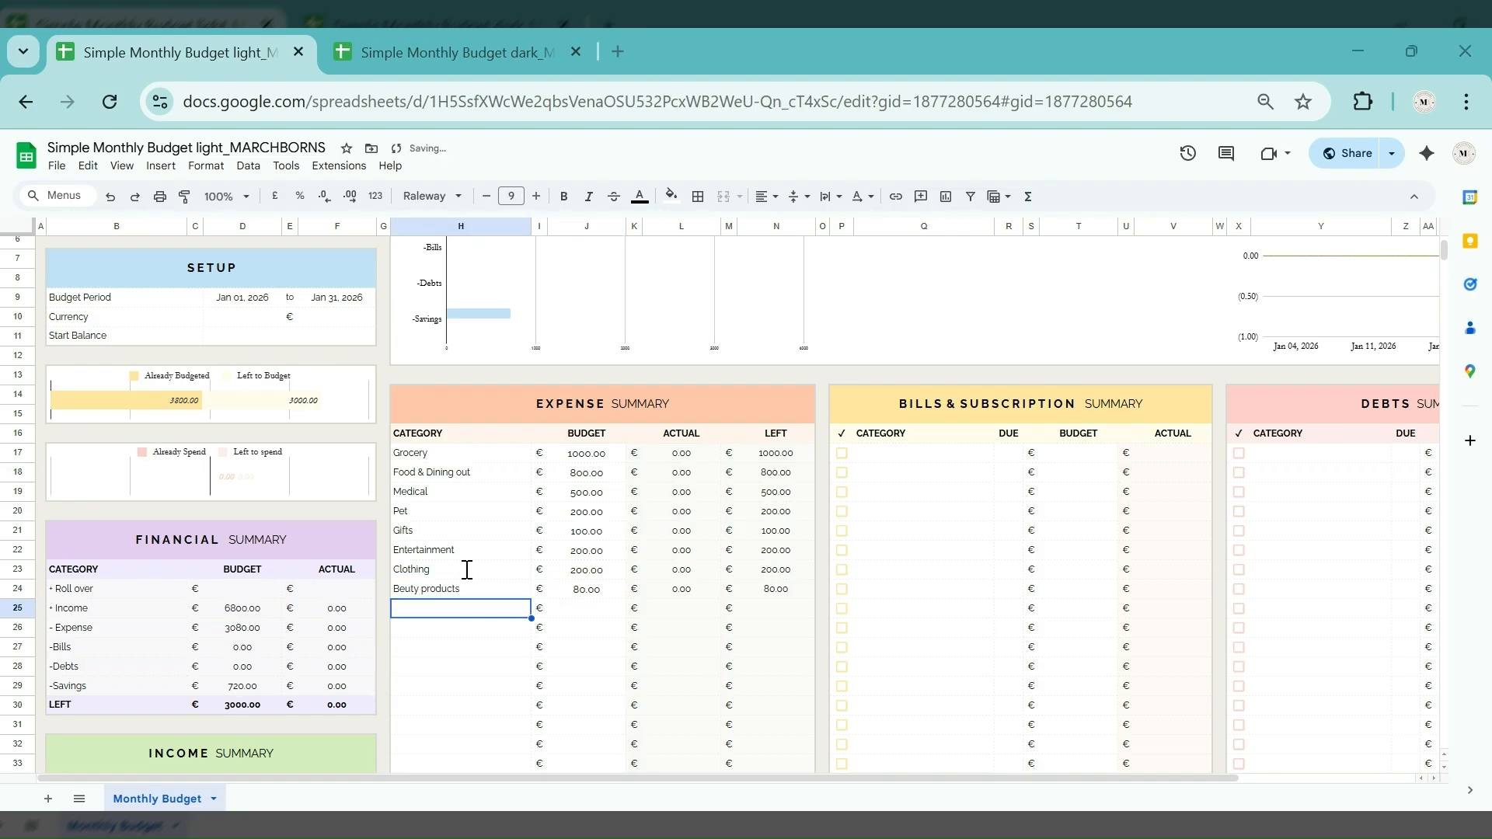
text(Educa)
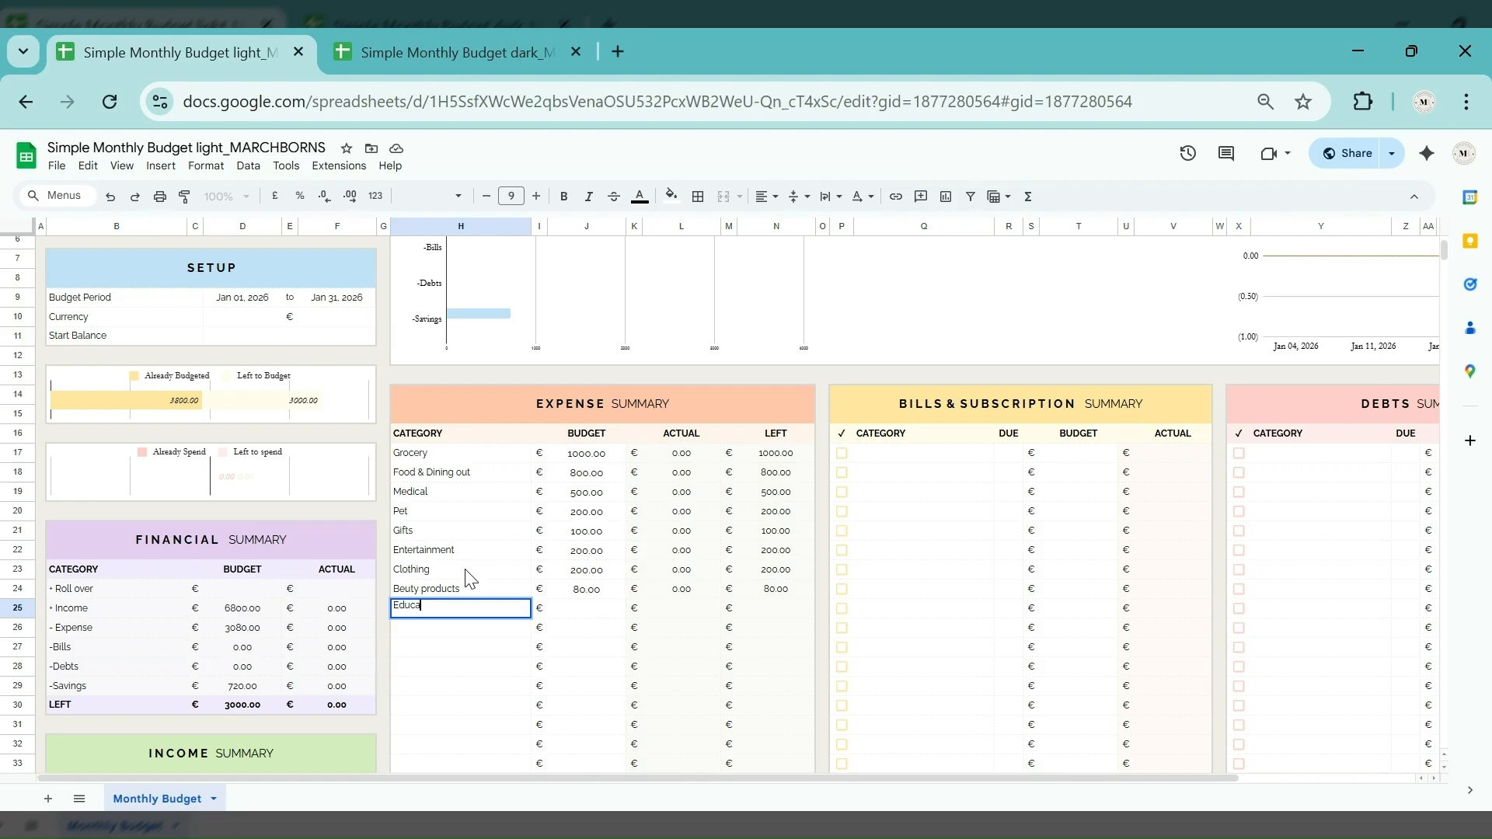
text(tion & tution fee)
key(Tab)
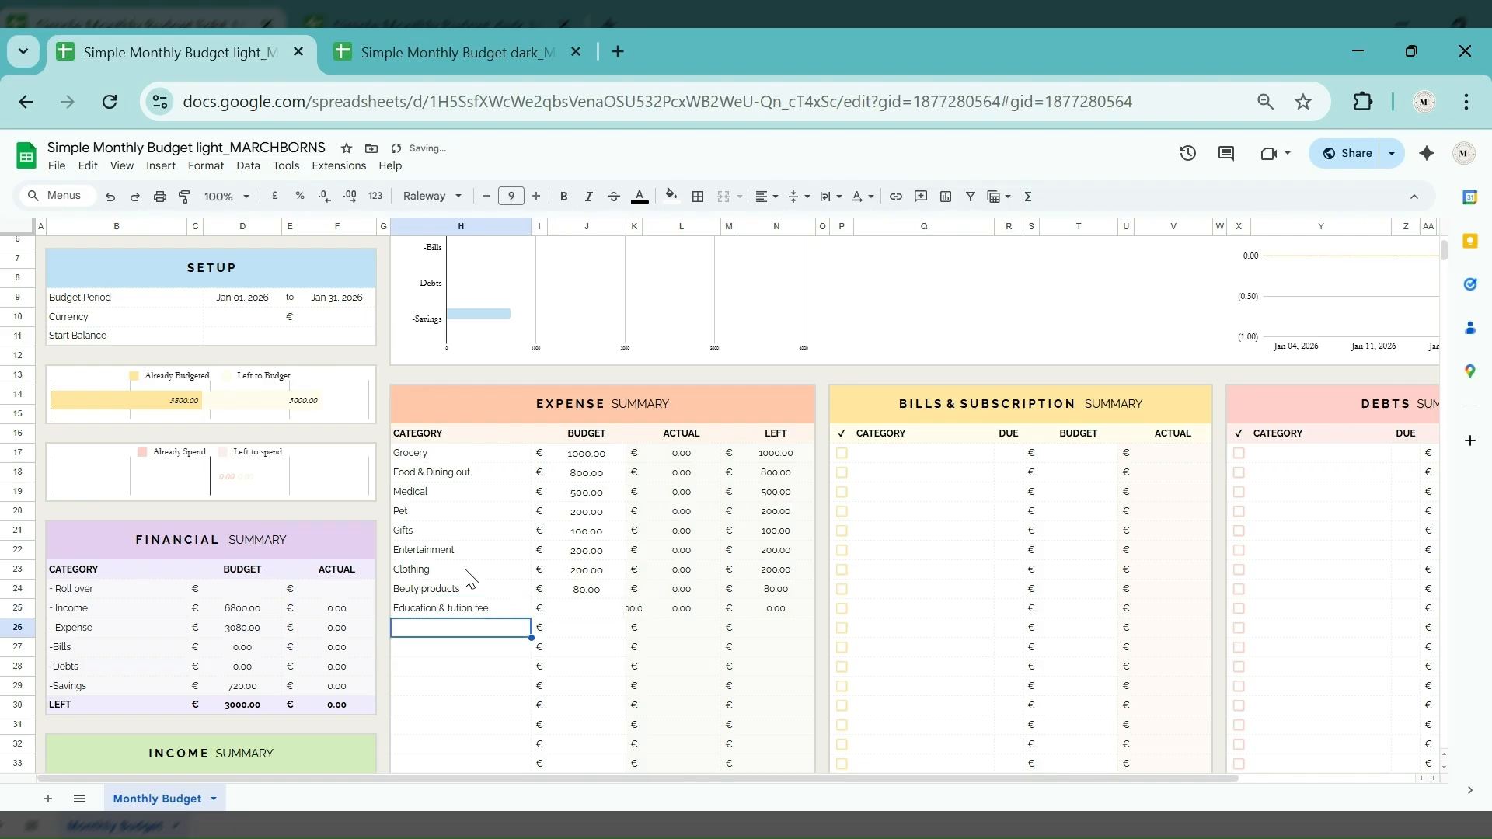
text(100)
key(Return)
Add expense categories Transportation with a budget of 120 and Car Gas & Maintenance with a budget of 80.
key(Left)
text(Ta)
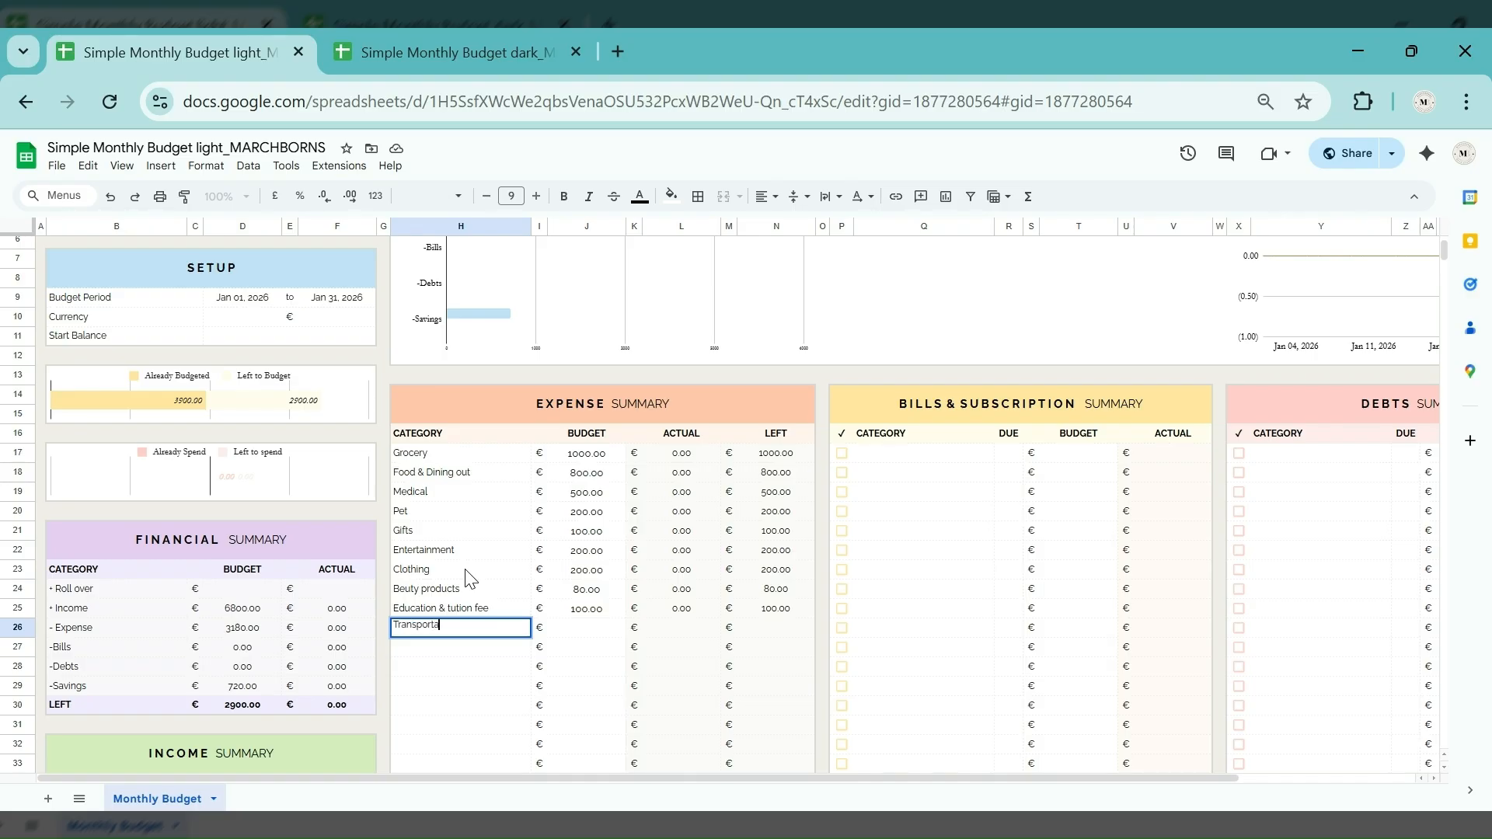
key(Tab)
key(Tab)
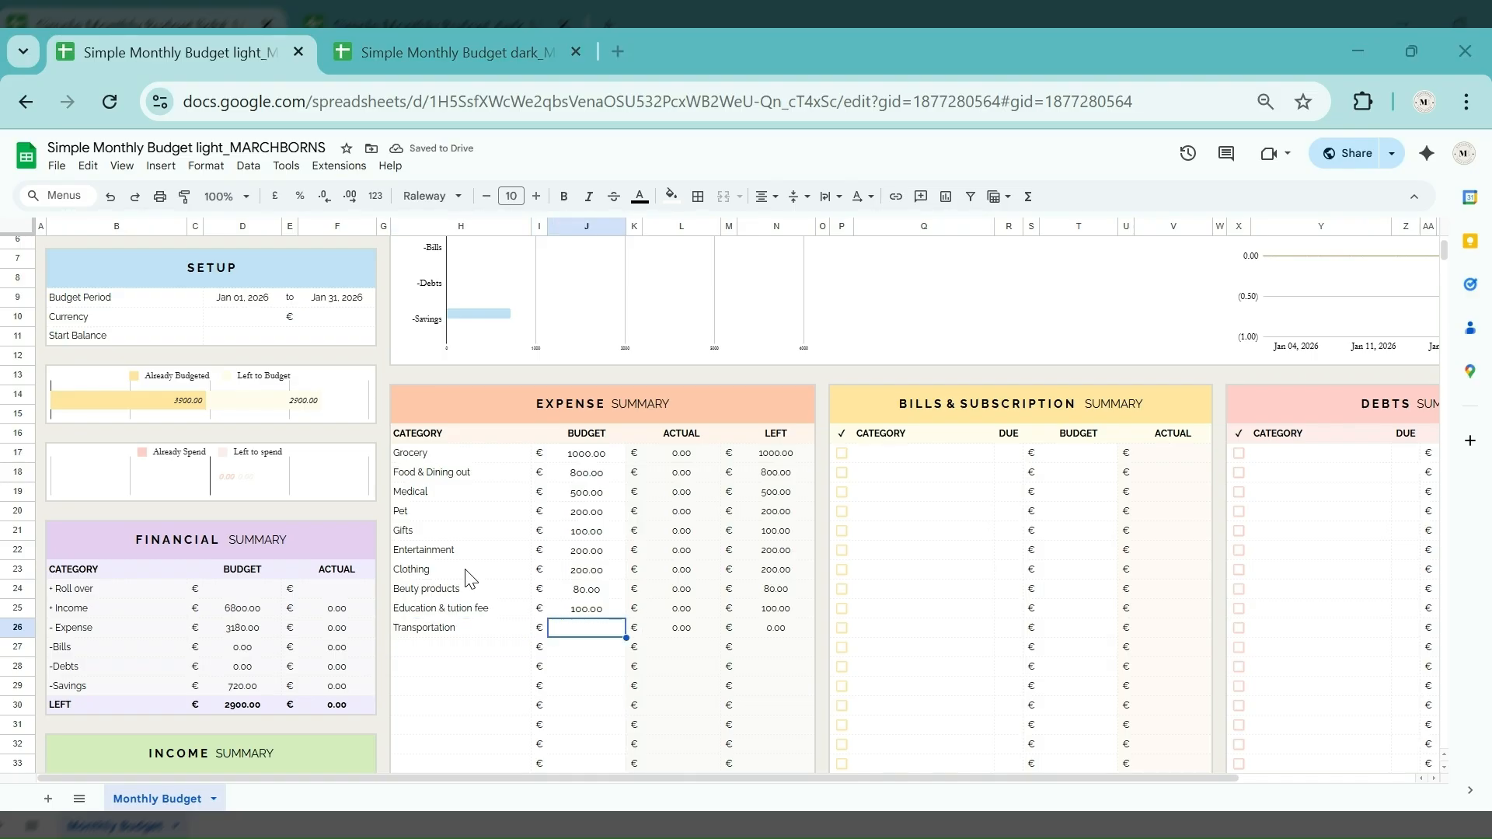
text(120)
key(Return)
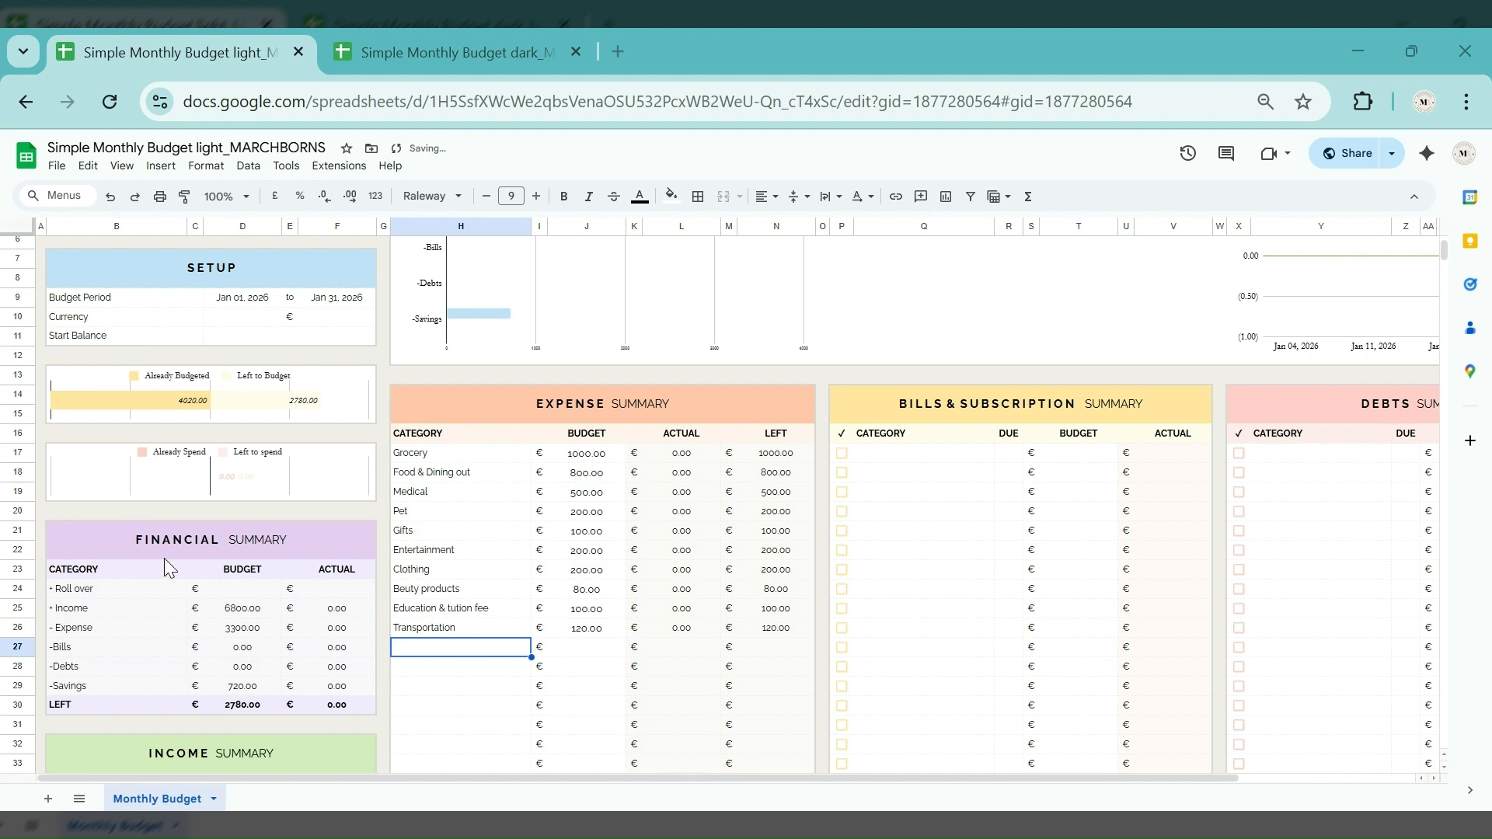
text(Car Gas & Maintenance)
key(Tab)
key(Tab)
text(80)
key(Return)
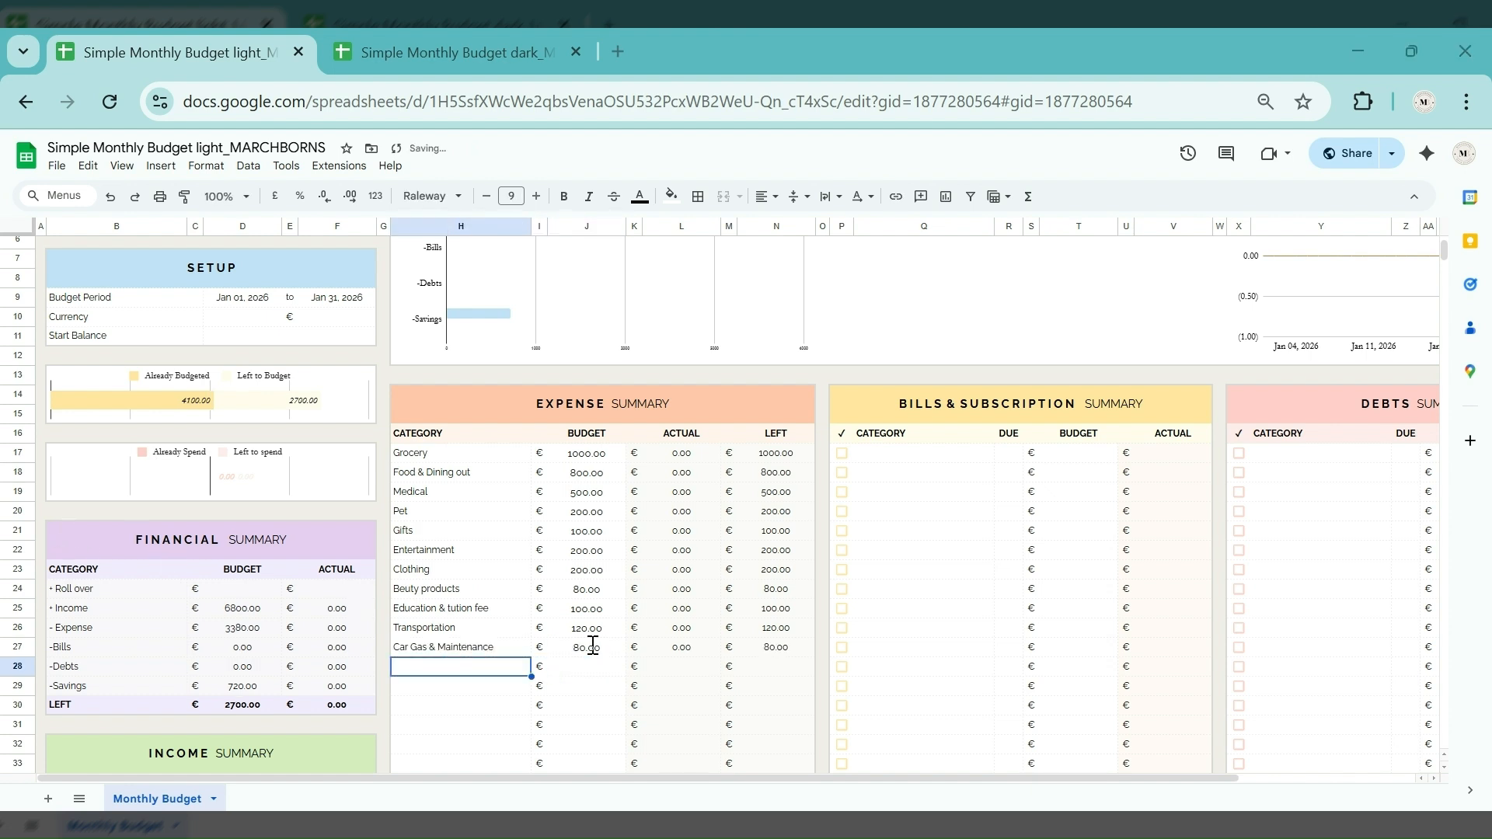
Add a Garden Expense category with a budget of 100 to the Expense Summary.
text(Garden Expense)
click(593, 668)
text(100)
key(Return)
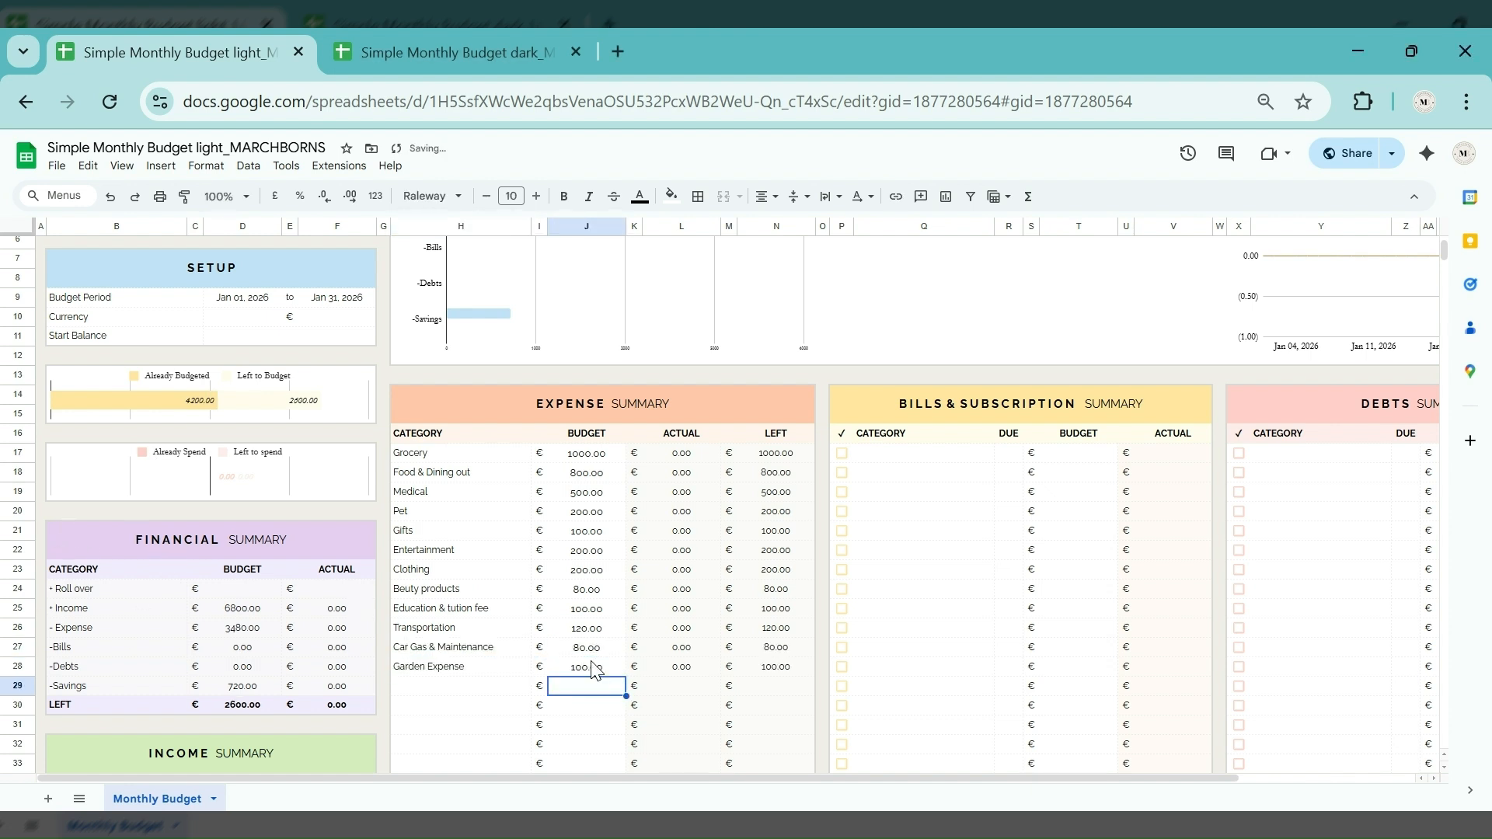
Add Water with due day 1 and Electricity with due day 3 to the Bills & Subscription Summary.
click(974, 460)
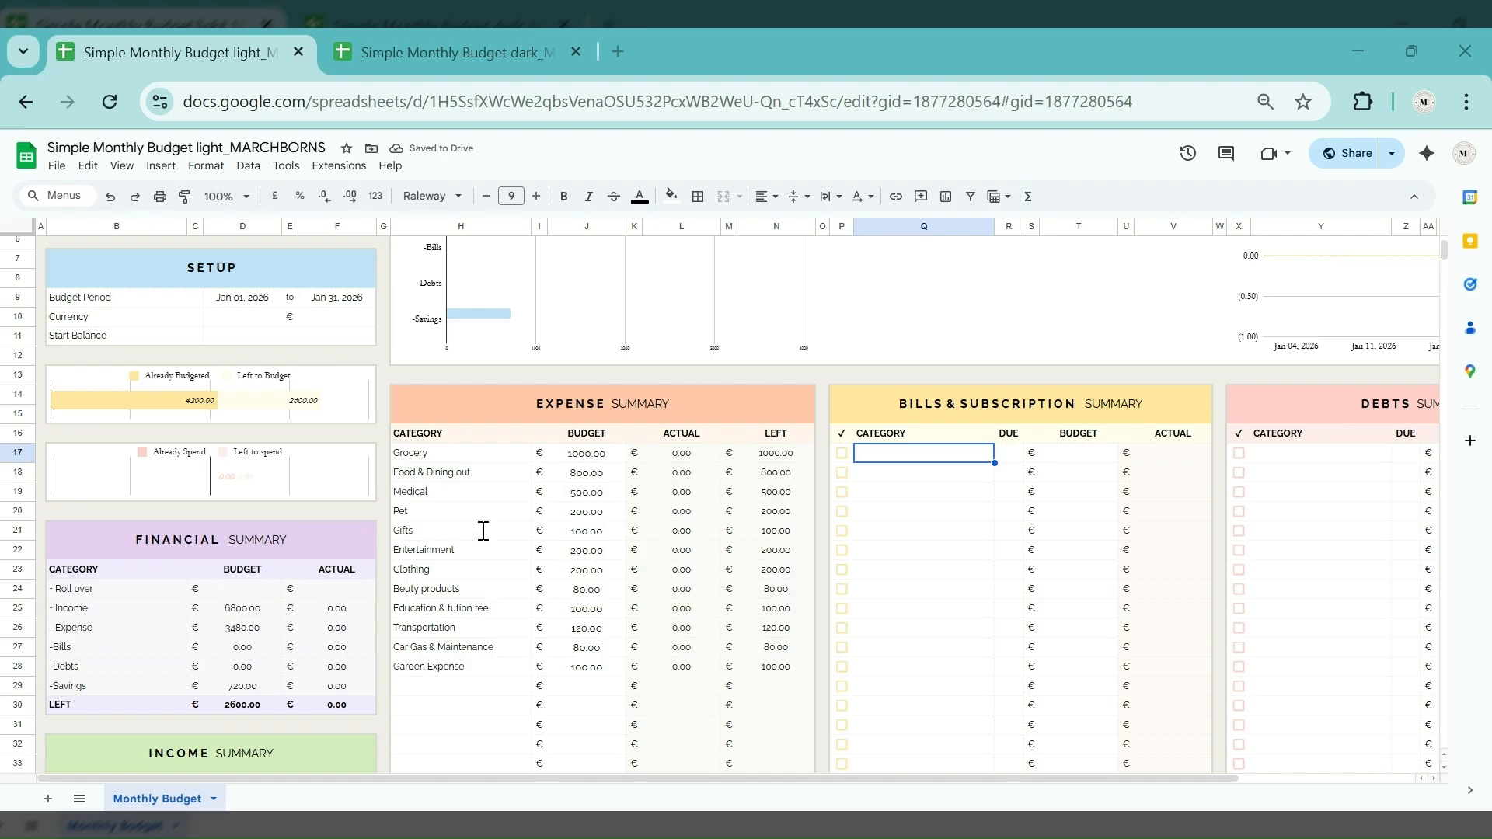
text(Water)
key(Tab)
text(1)
key(Return)
text(Electricity)
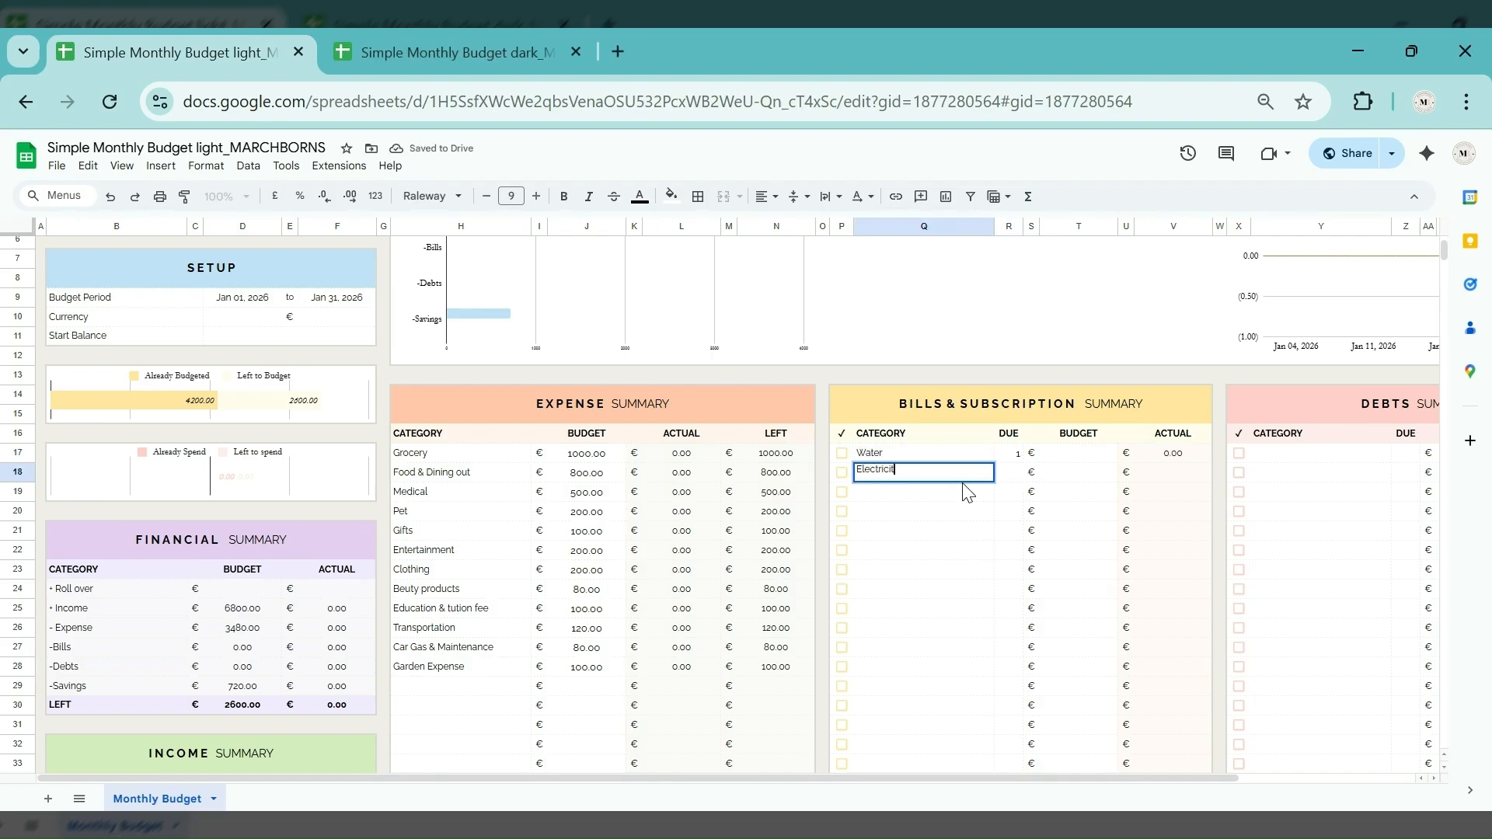
key(Tab)
text(3)
key(Return)
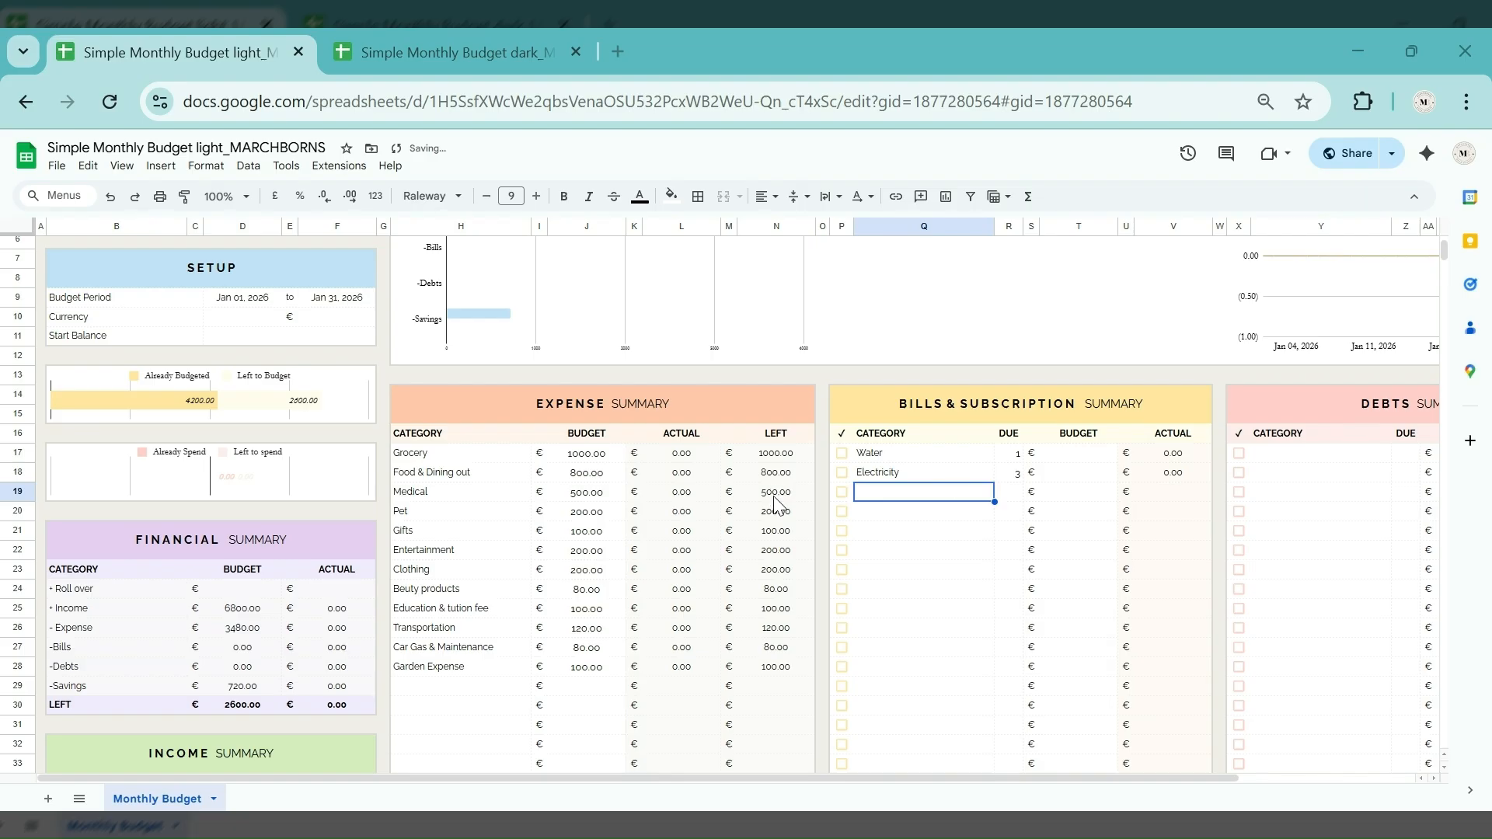
Add Internet with due day 2 and Phone bill with due day 5 to the Bills & Subscription Summary.
text(Internet)
key(Tab)
text(2)
key(Return)
text(Phone bi)
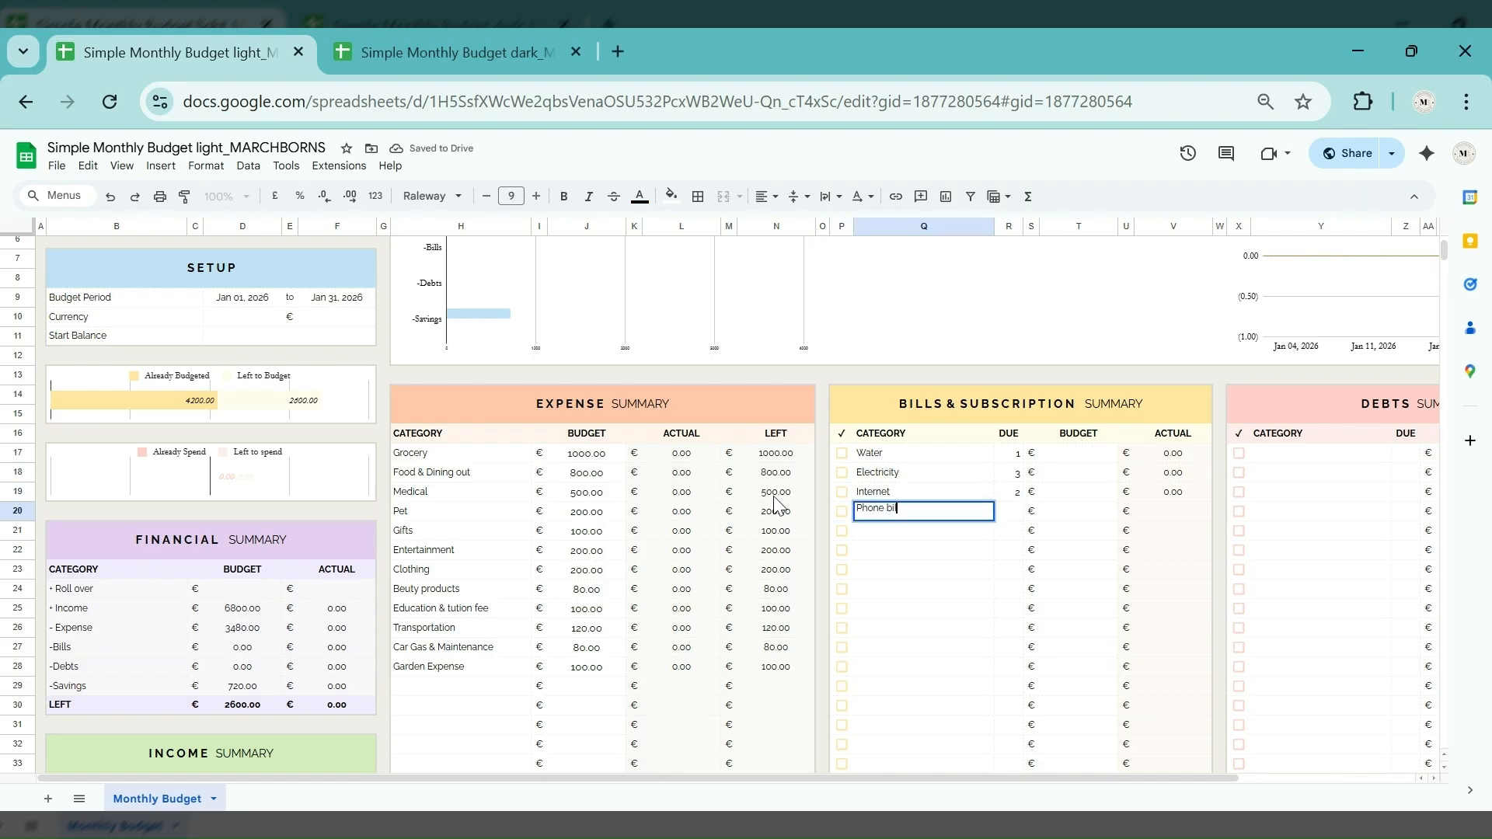
text(ll)
key(Tab)
text(5)
key(Return)
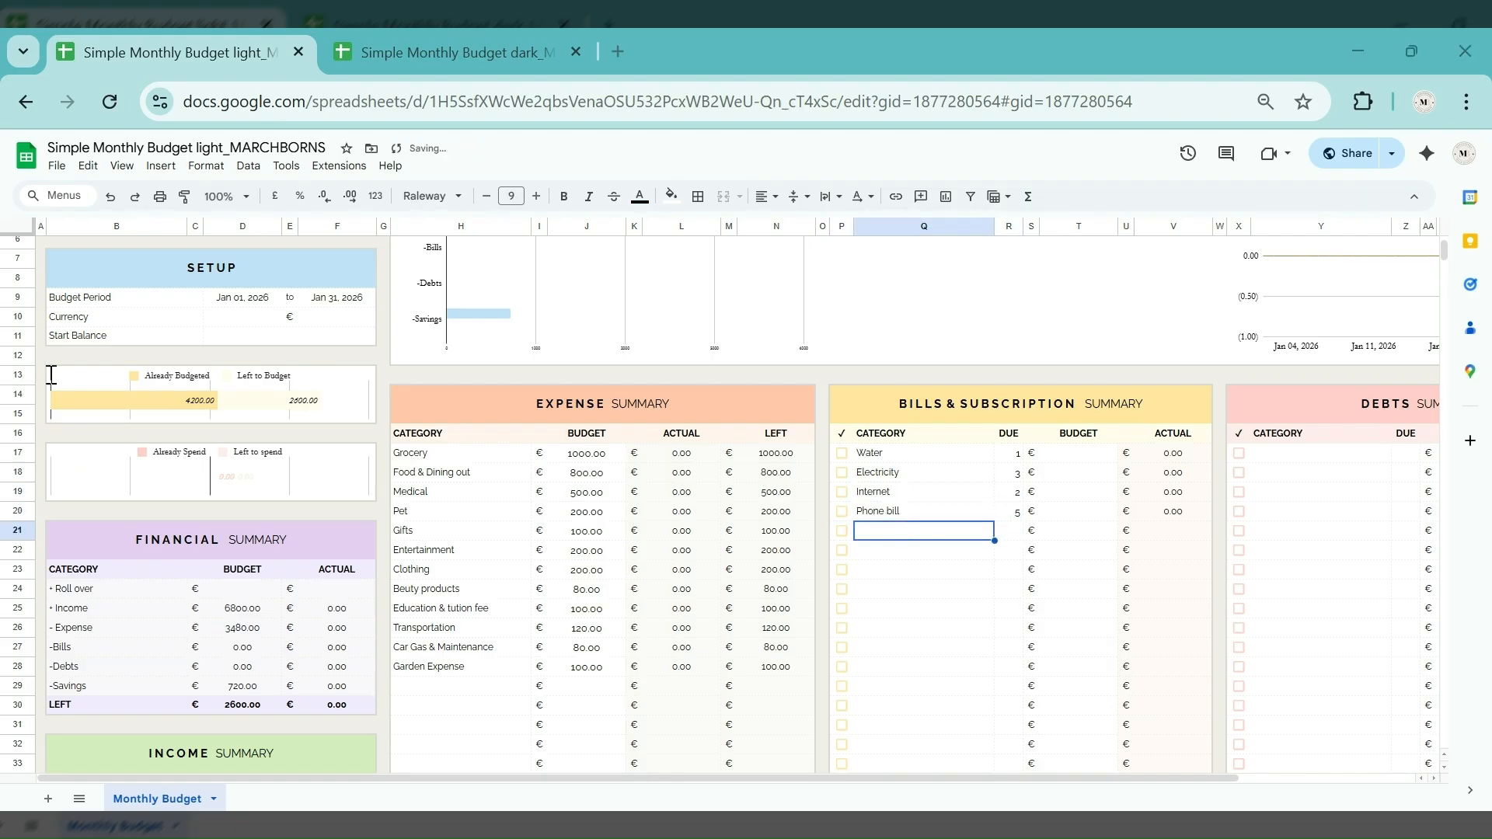
Add Amazon Prime with due day 7 and YouTube with due day 9 to the Bills & Subscription Summary.
text(Amazon Prime)
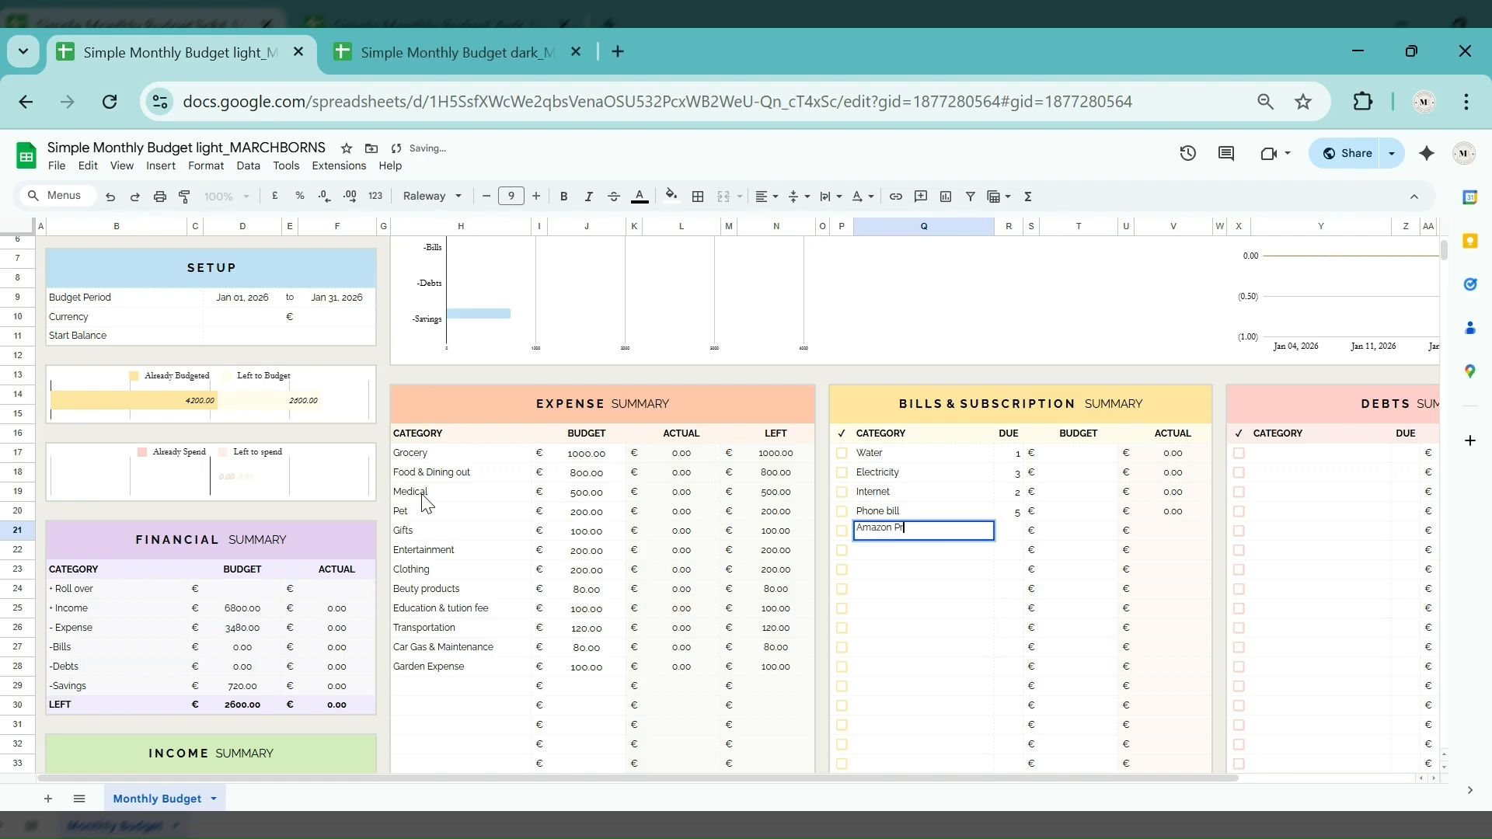
key(Tab)
text(7)
key(Return)
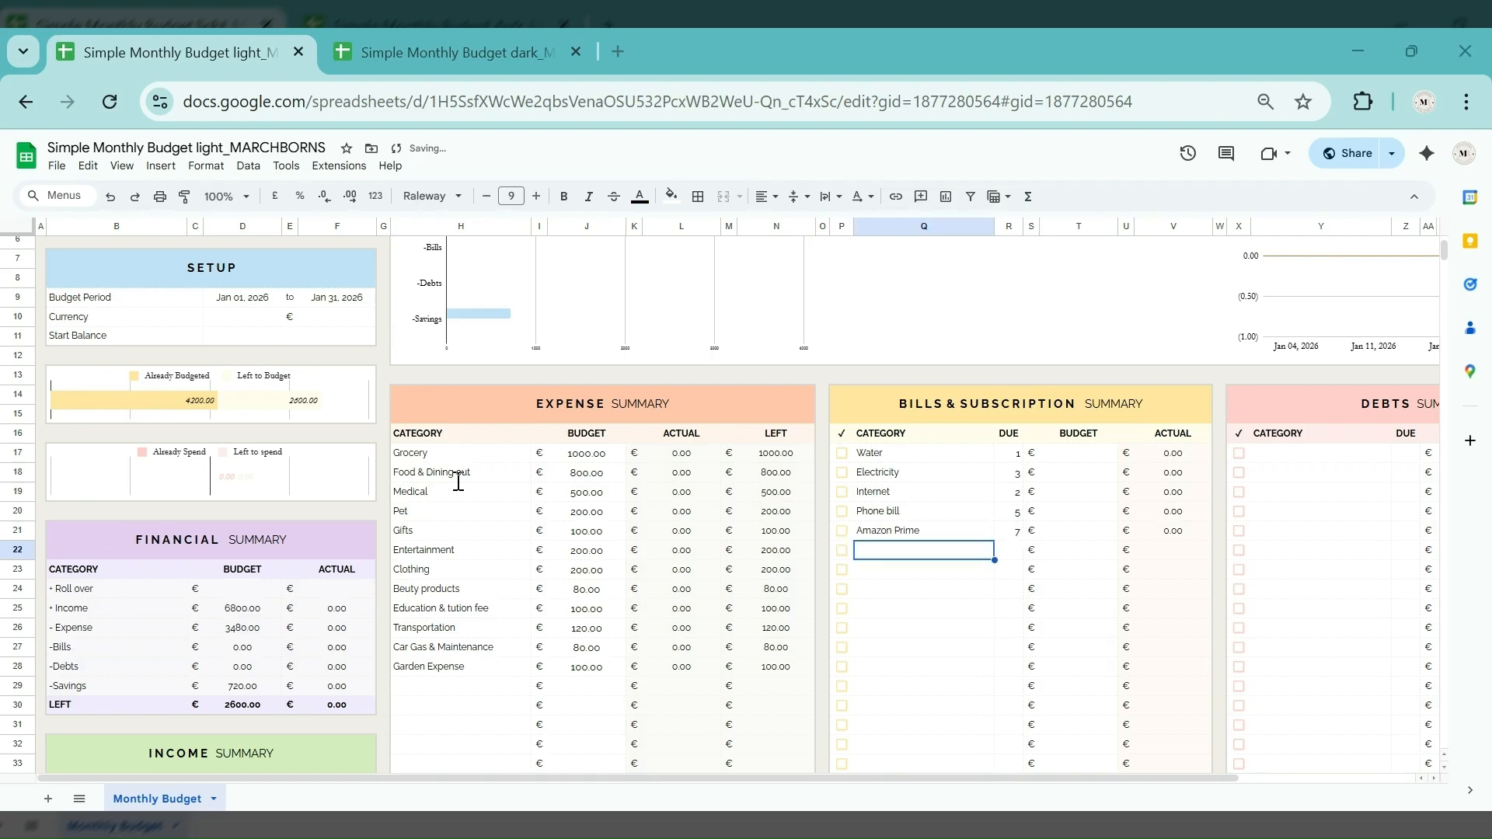
text(YouTube)
key(Tab)
text(9)
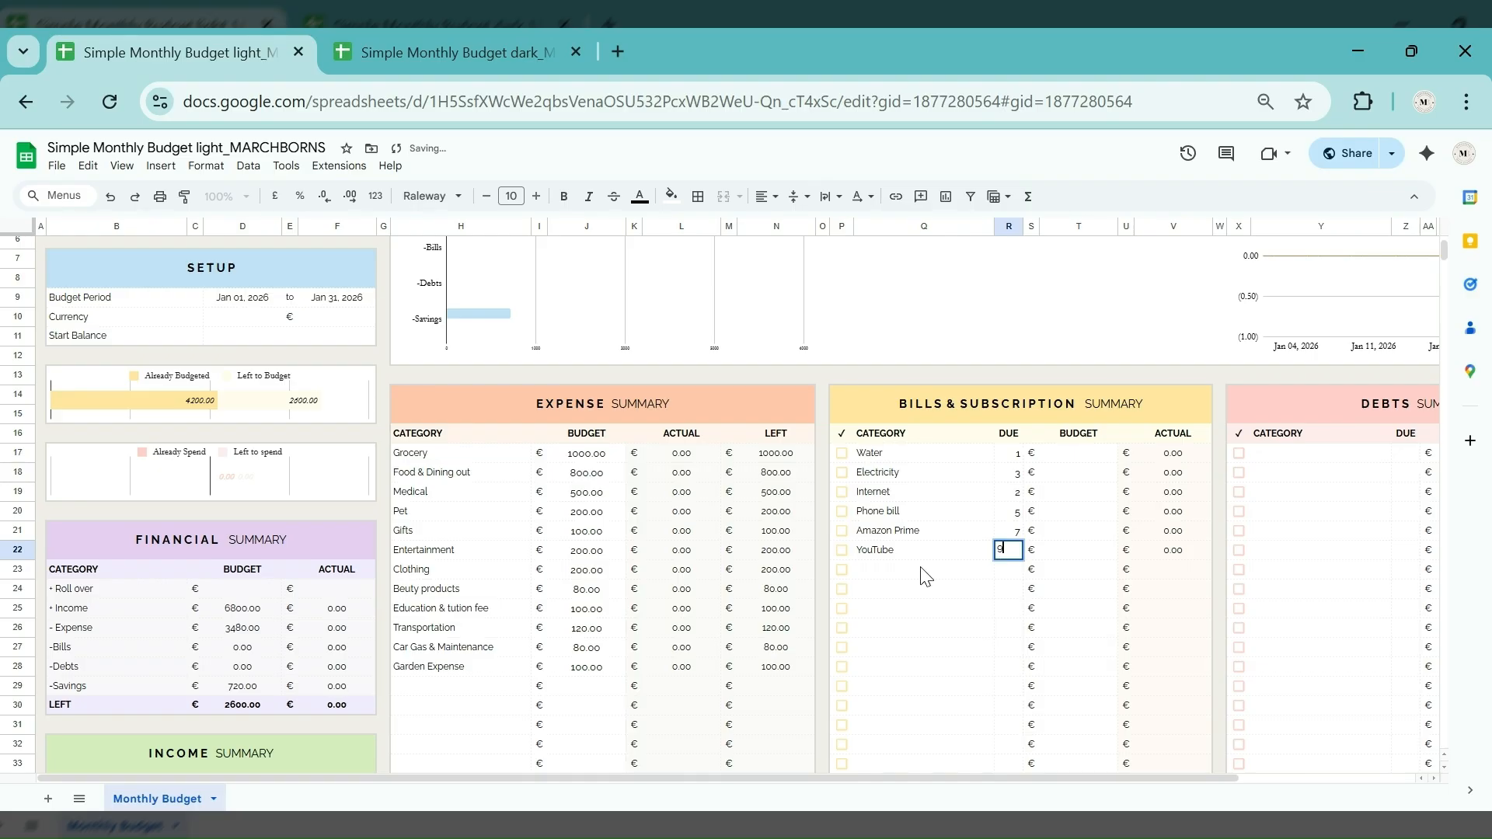
key(Return)
Add Adobe Editor with due day 10 and Canva with due day 12 to the Bills & Subscription Summary.
text(Adobe Editor)
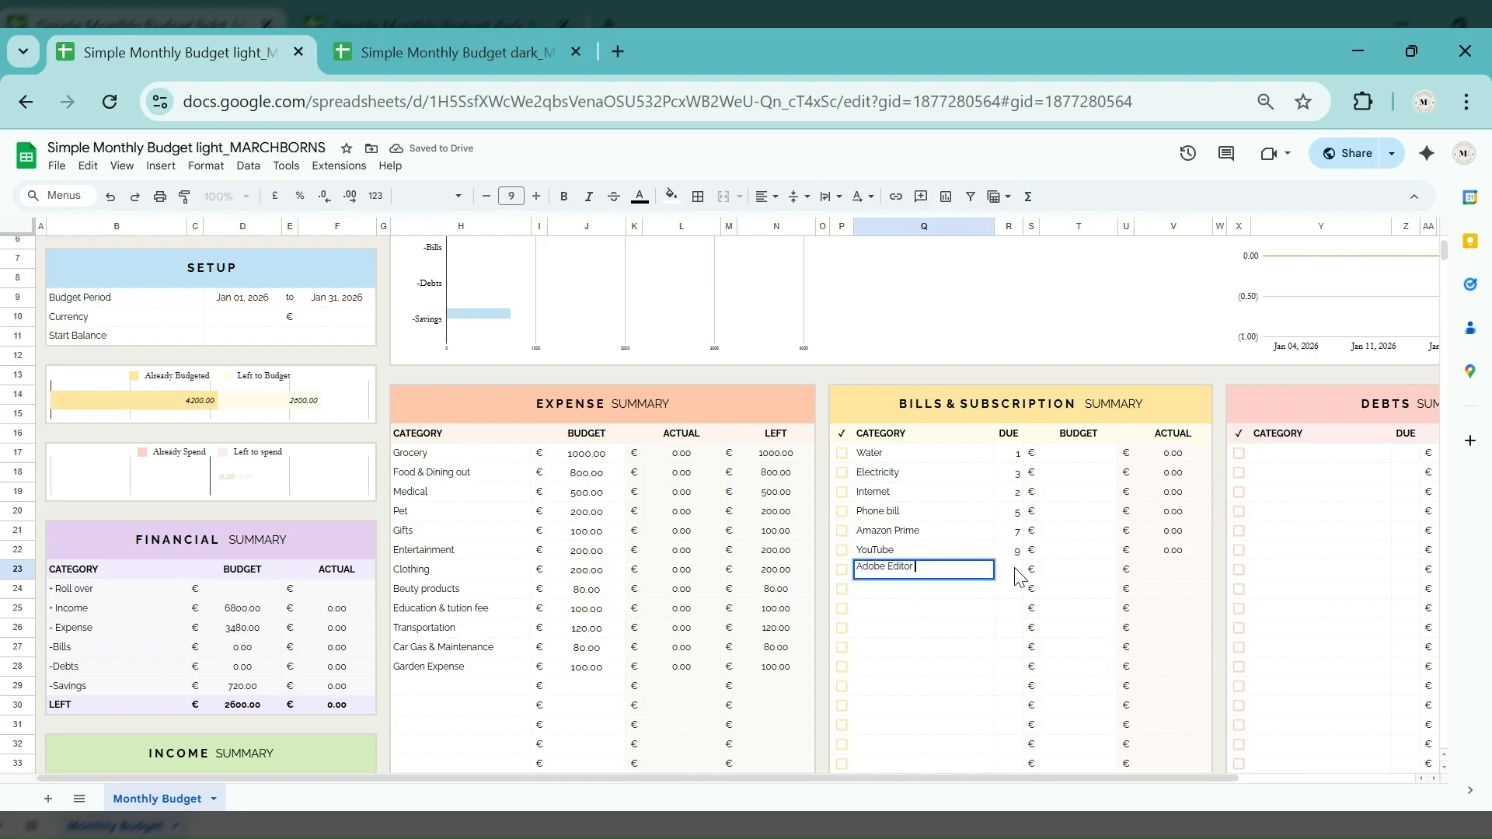
key(Tab)
text(10)
key(Return)
text(Canva)
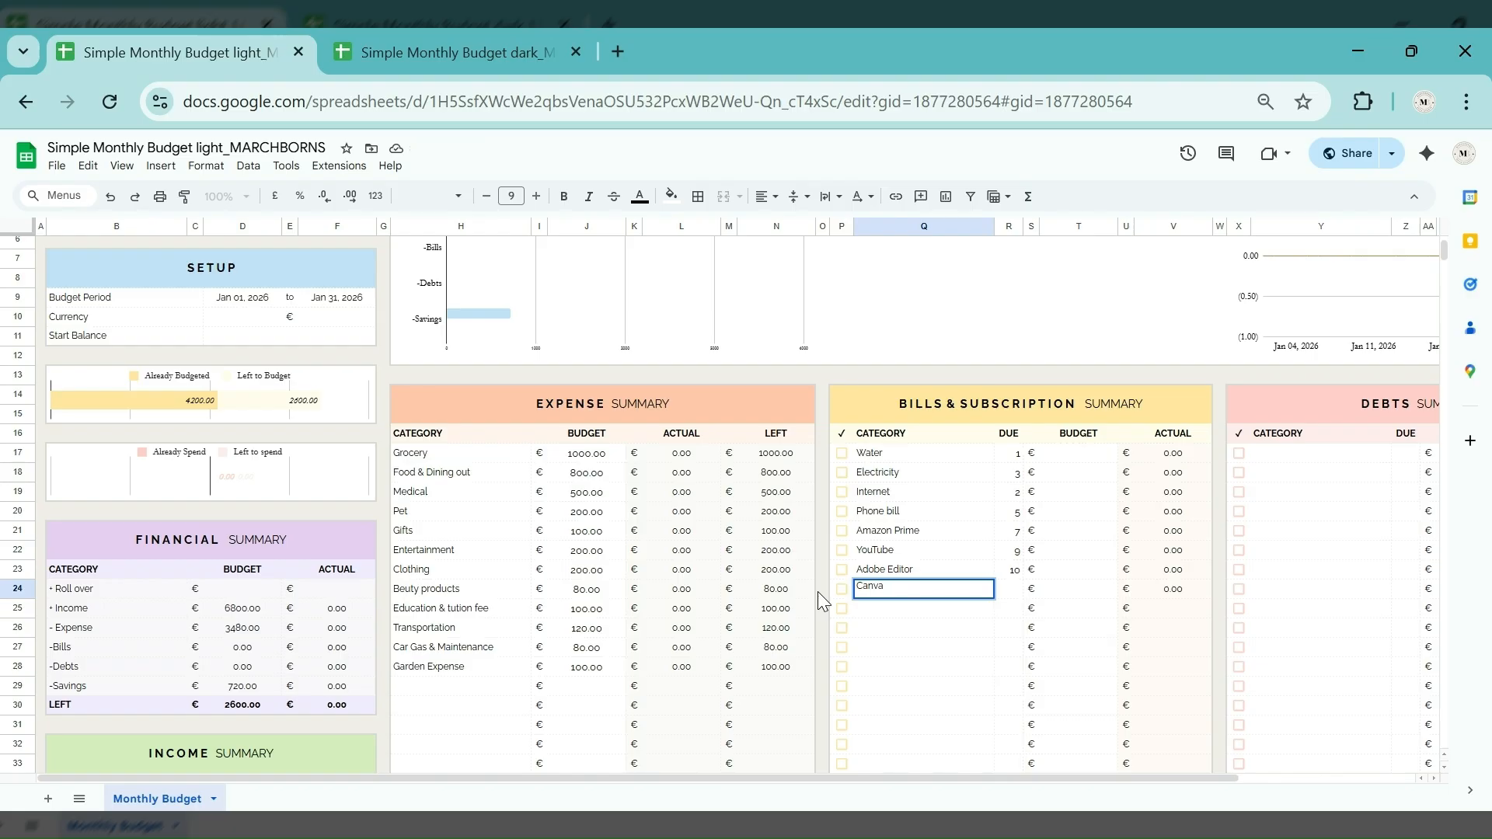
key(Tab)
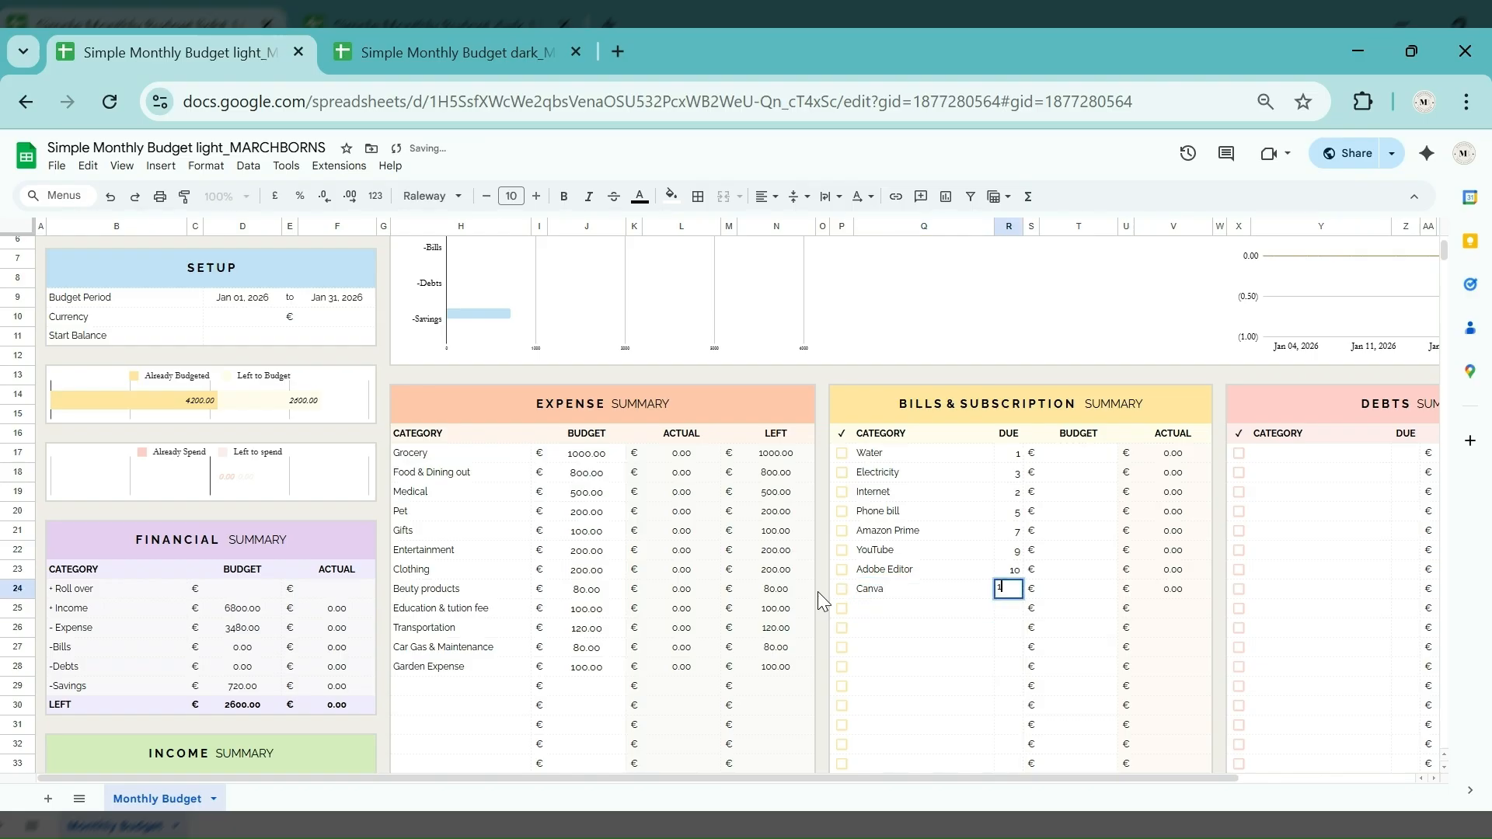
text(12)
key(Return)
Add Hulu with due day 15 and Netflix with due day 18 to the Bills & Subscription Summary.
text(Hulu)
key(Tab)
text(15)
key(Return)
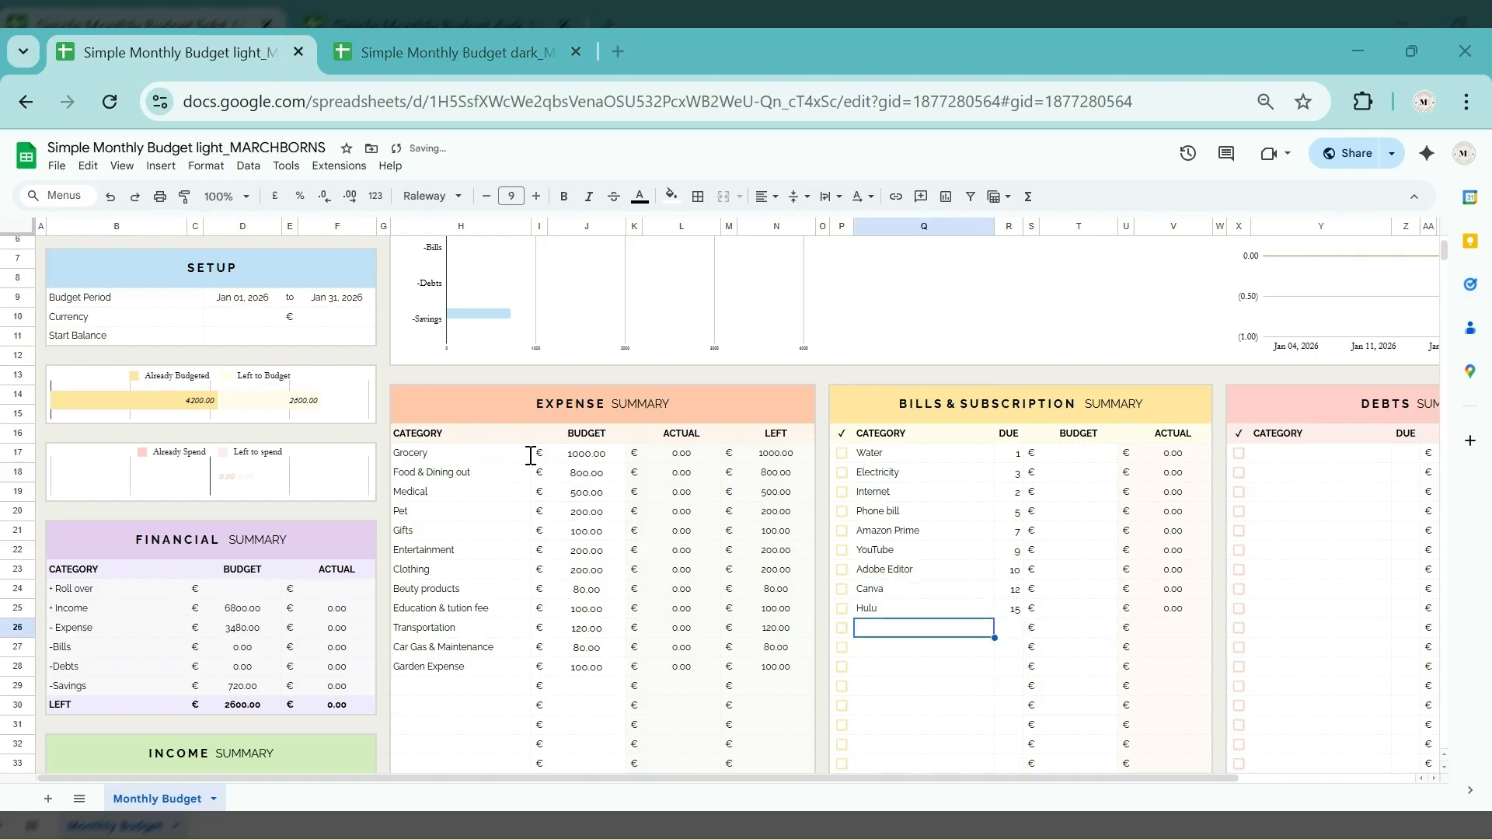
text(Netflix)
key(Tab)
text(18)
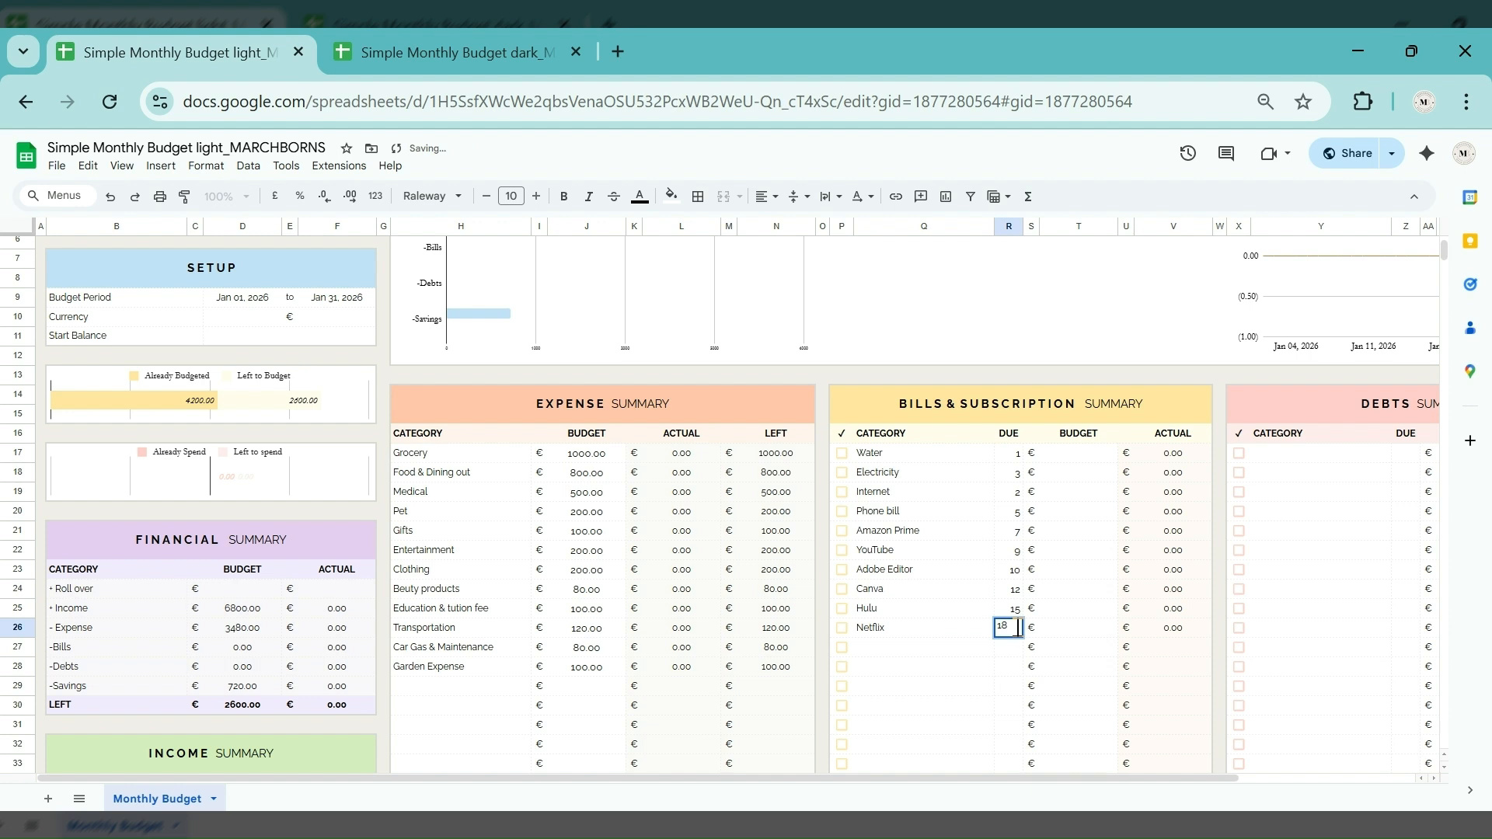
key(Return)
Set a budget of 100 for each bill and subscription from Water through Netflix.
click(1087, 457)
text(100)
key(Return)
text(100 100 100 100 100 100 100 100 100)
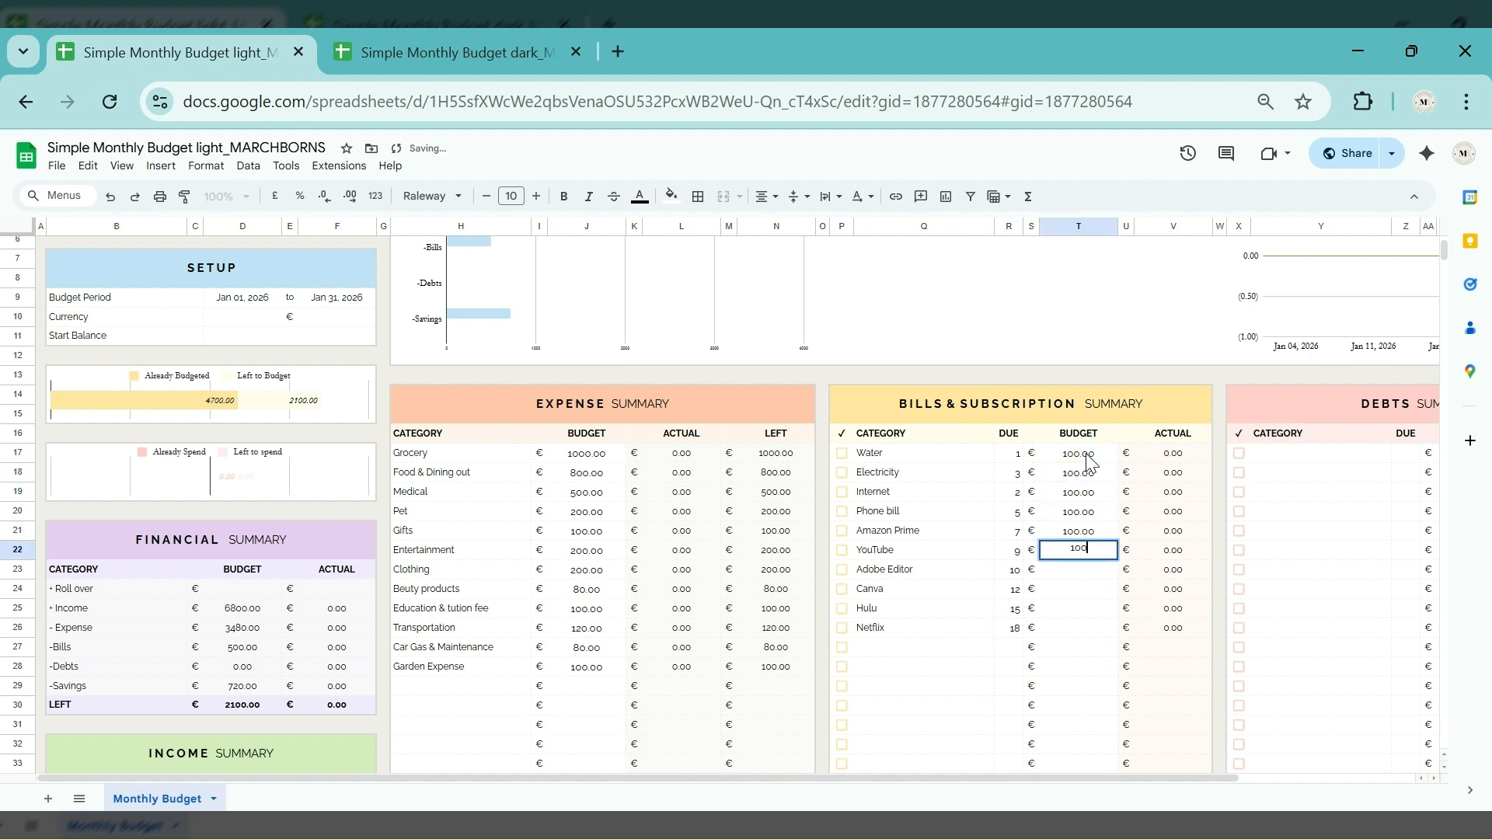
Add Student Loan to the Debts Summary with due day 3 and a budget of 200.
click(1306, 457)
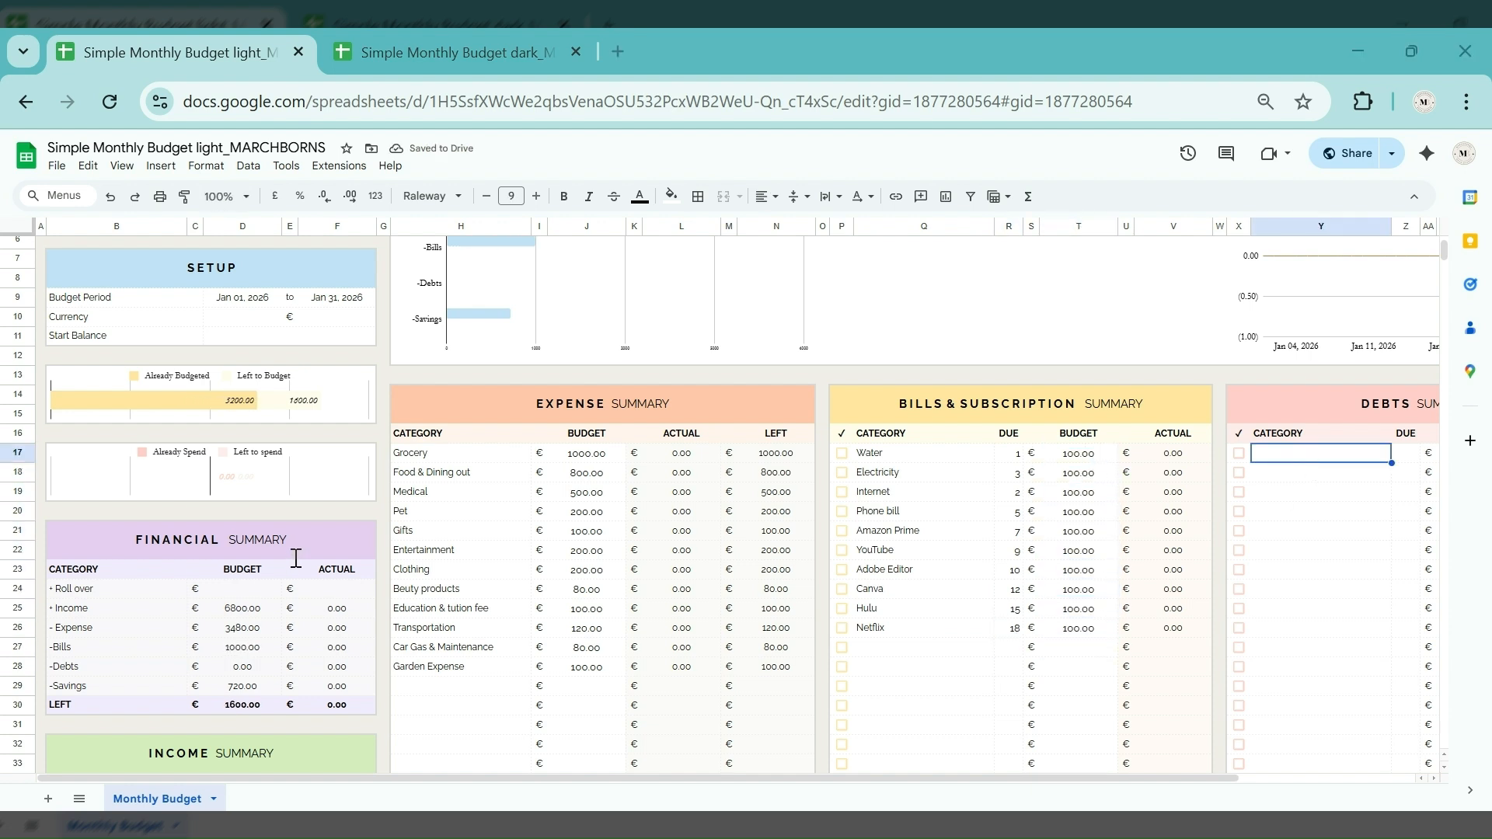
text(Student Loan)
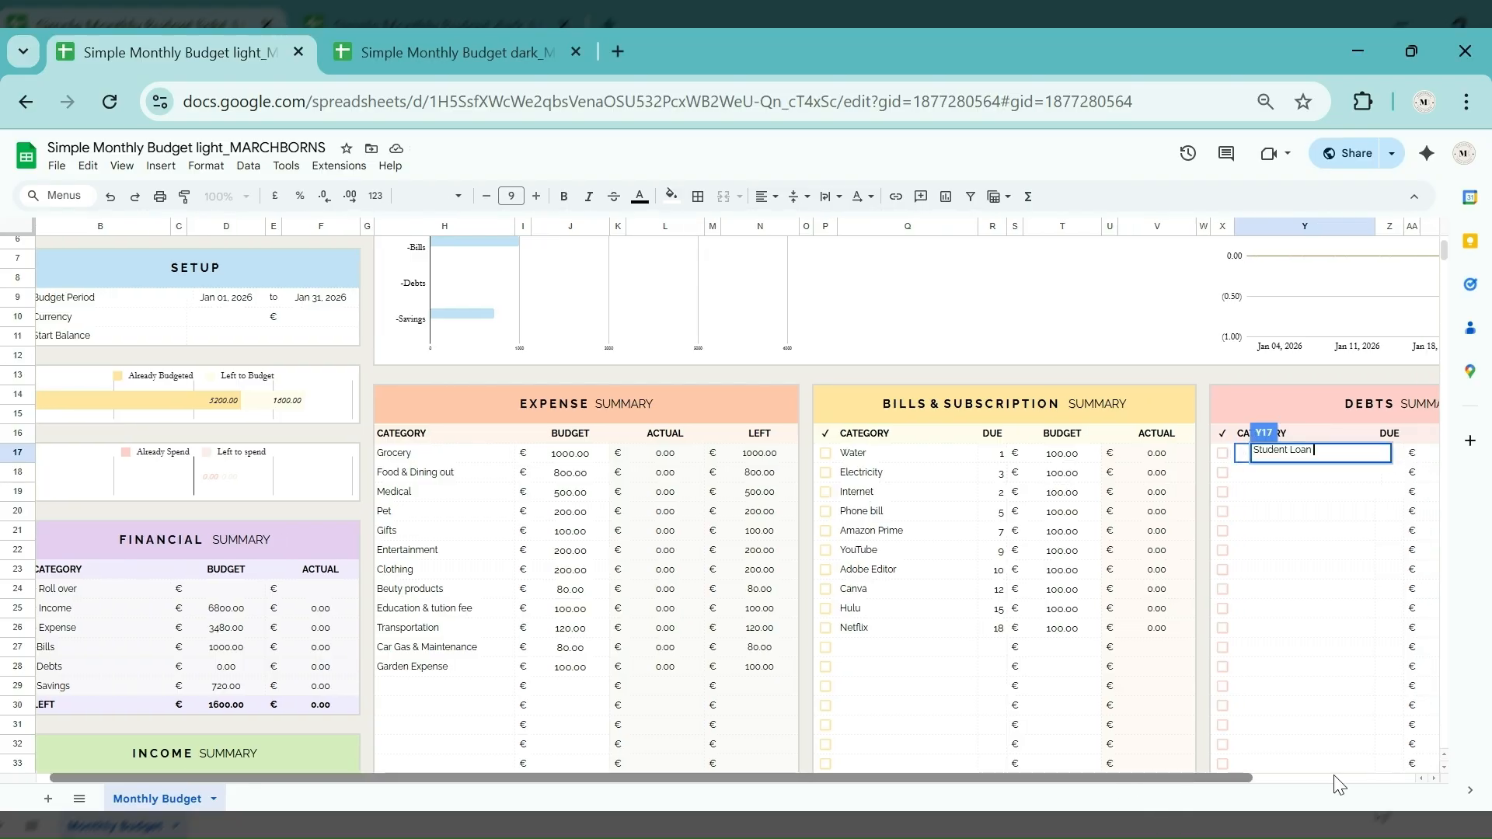
key(Tab)
text(3)
key(Tab)
text(200)
key(Return)
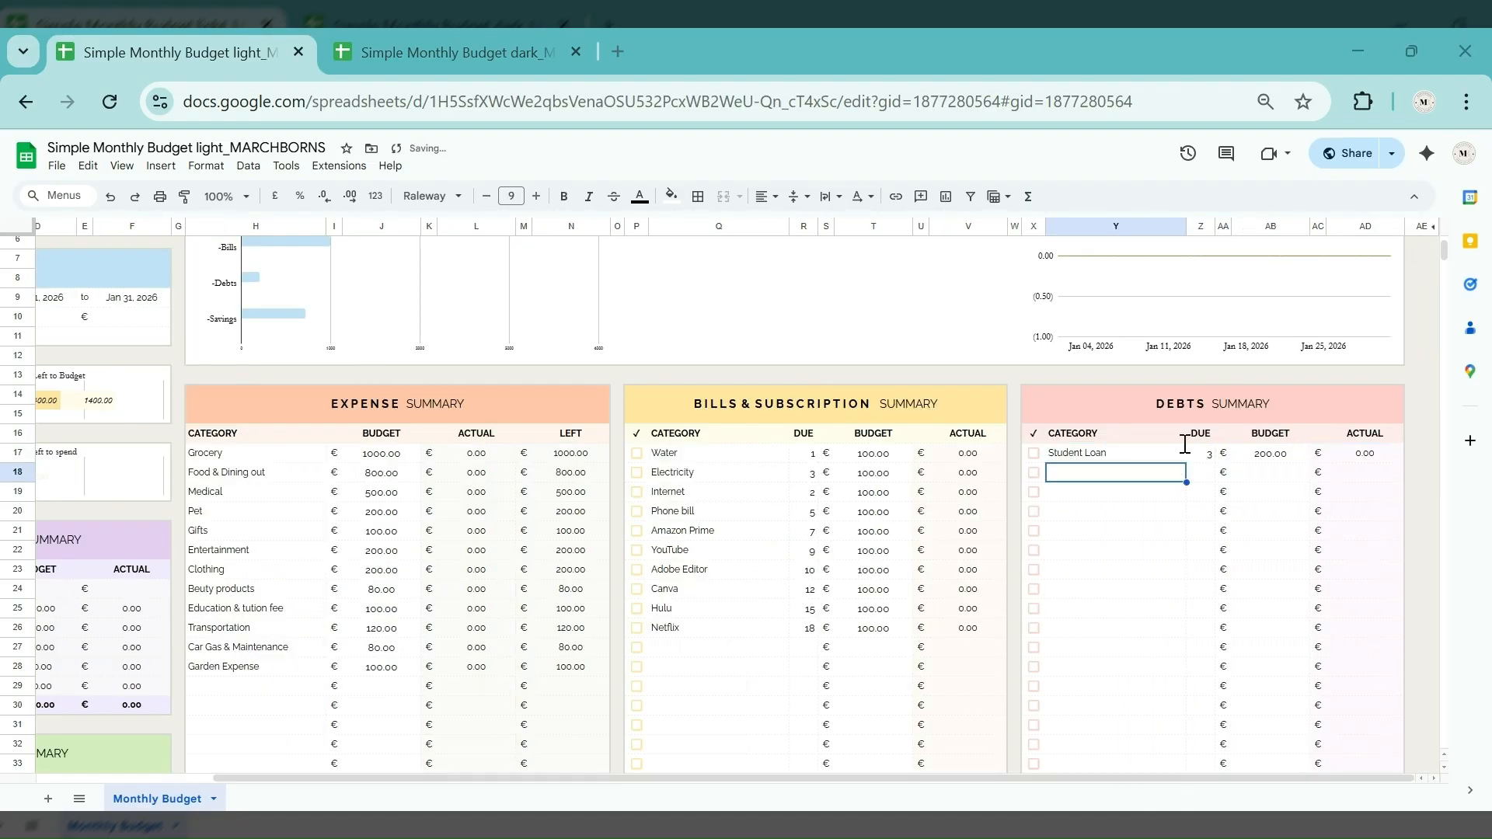
Add Personl Loan to the Debts Summary with due day 5 and a budget of 300.
text(Personl Loan)
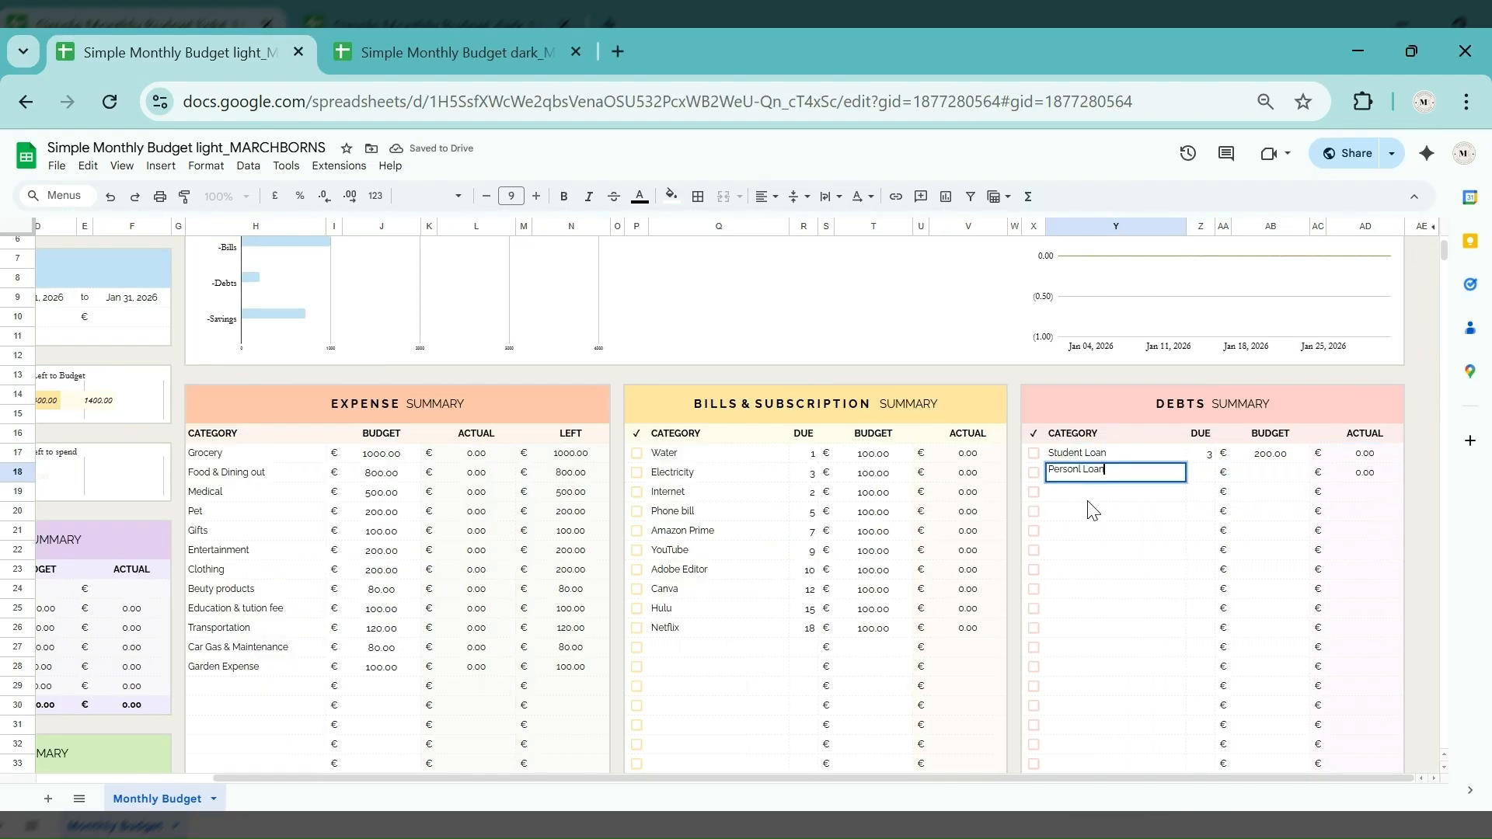
key(Tab)
text(5)
key(Tab)
text(300)
key(Return)
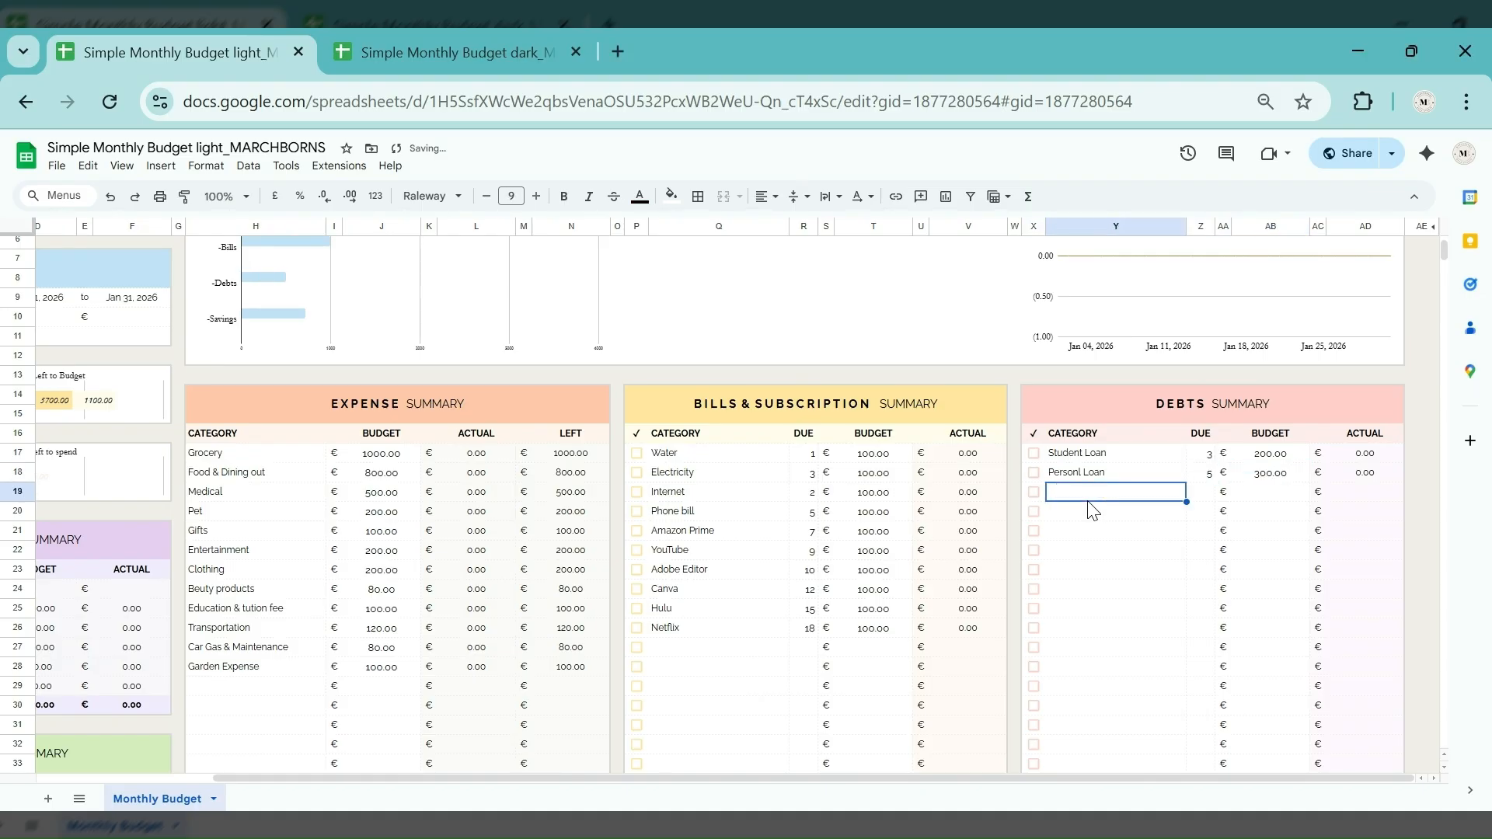
Add Credit card bank 1 to the Debts Summary with due day 5 and a budget of 100.
text(Credit card bank 1)
key(Tab)
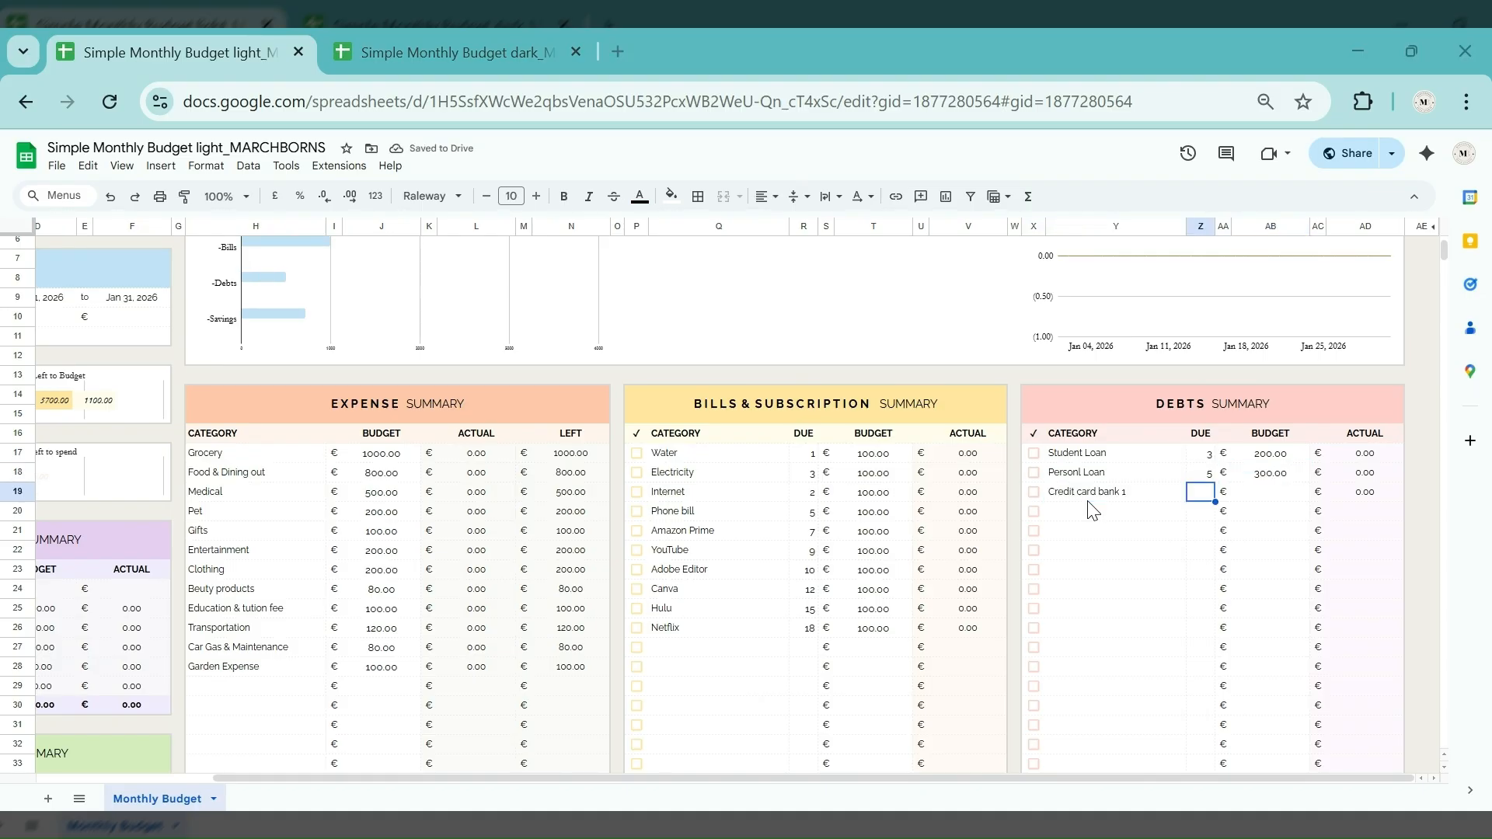
text(5)
key(Tab)
text(100)
key(Return)
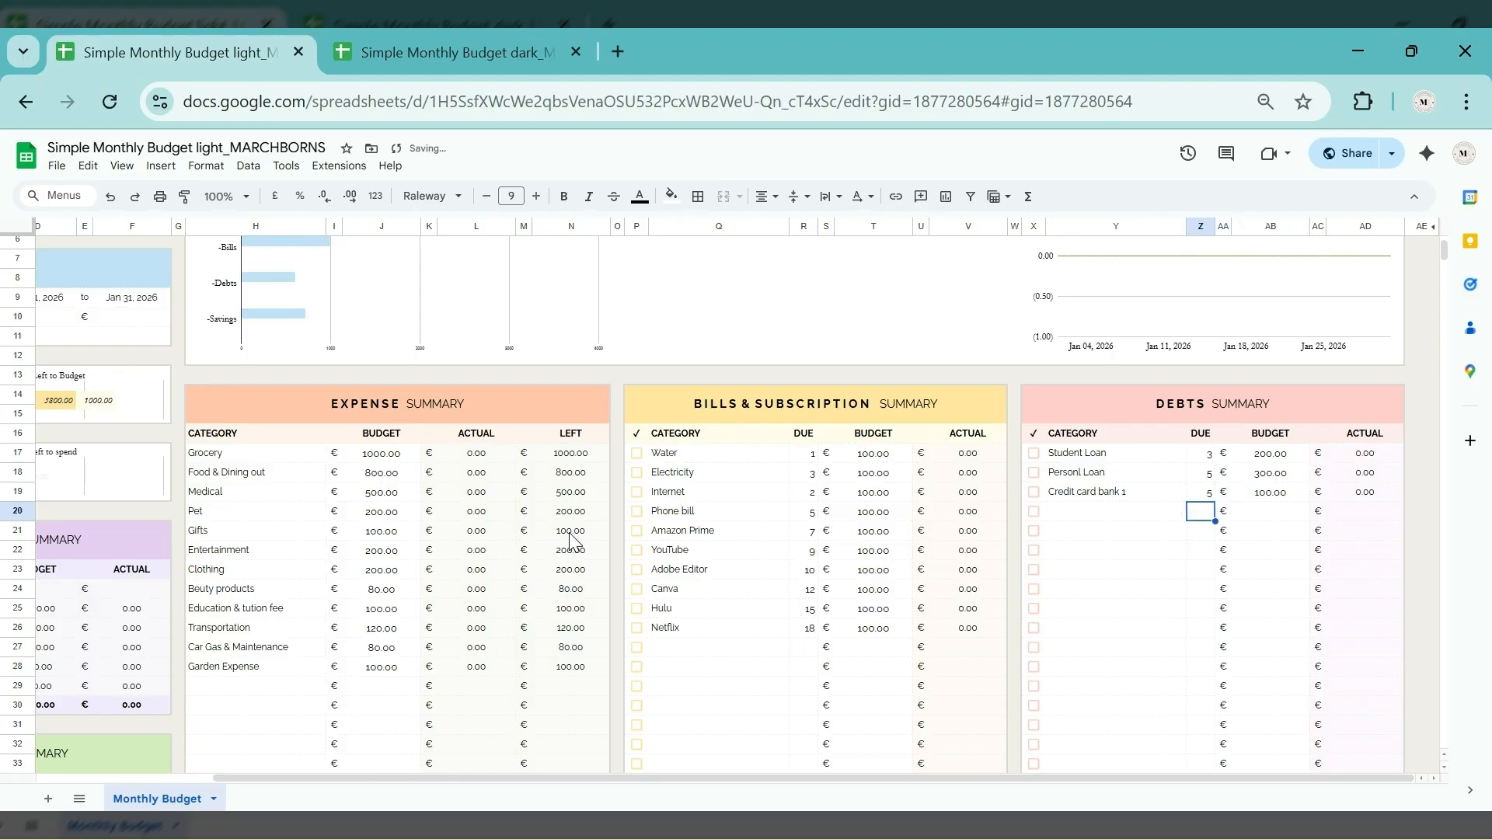
Add Credit card bank 2 to the Debts Summary with due day 7 and a budget of 100.
text(Credit card bank 2)
key(Tab)
text(7)
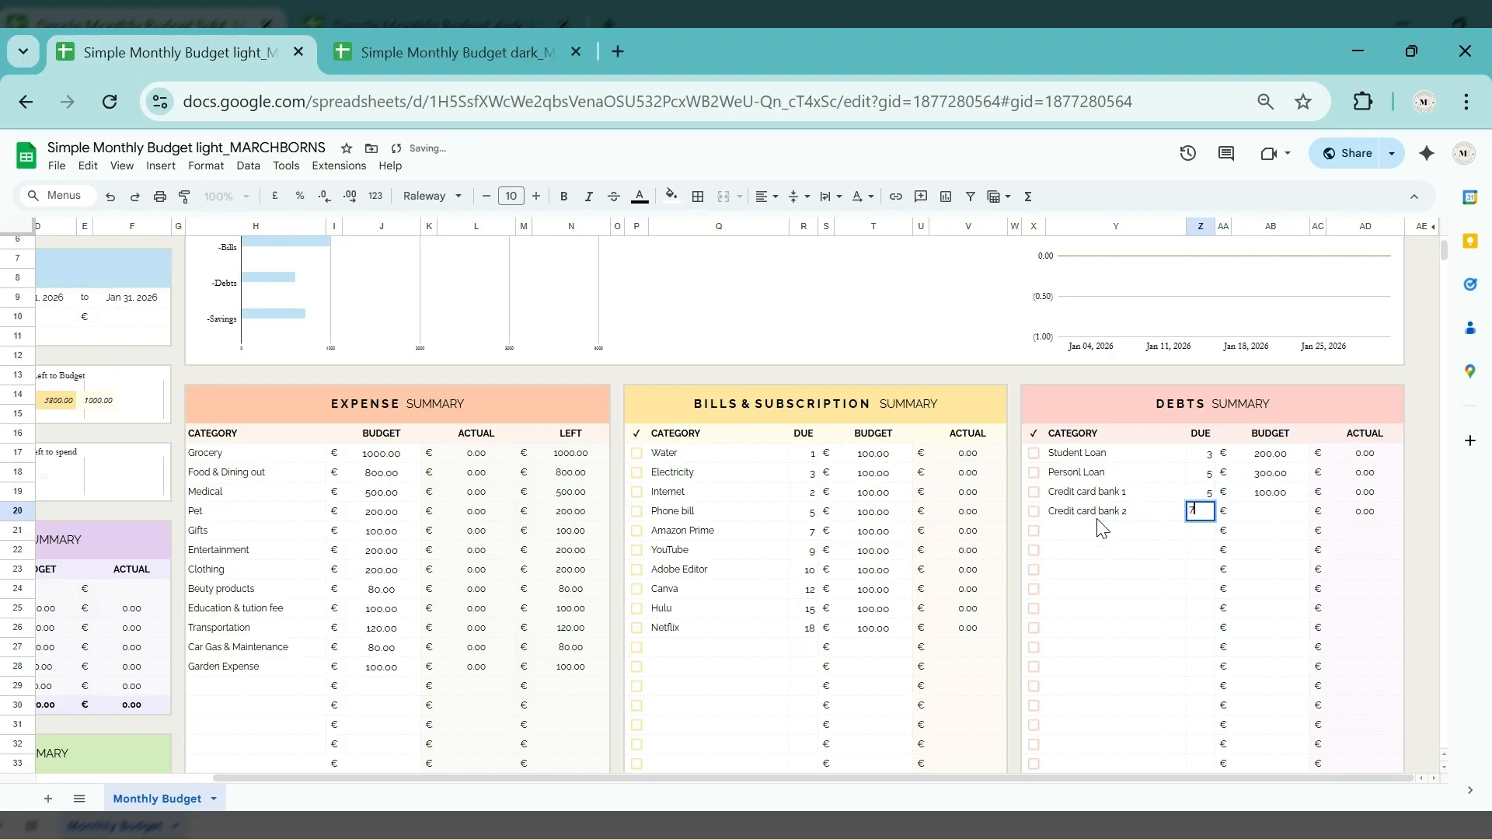
key(Tab)
text(100)
key(Return)
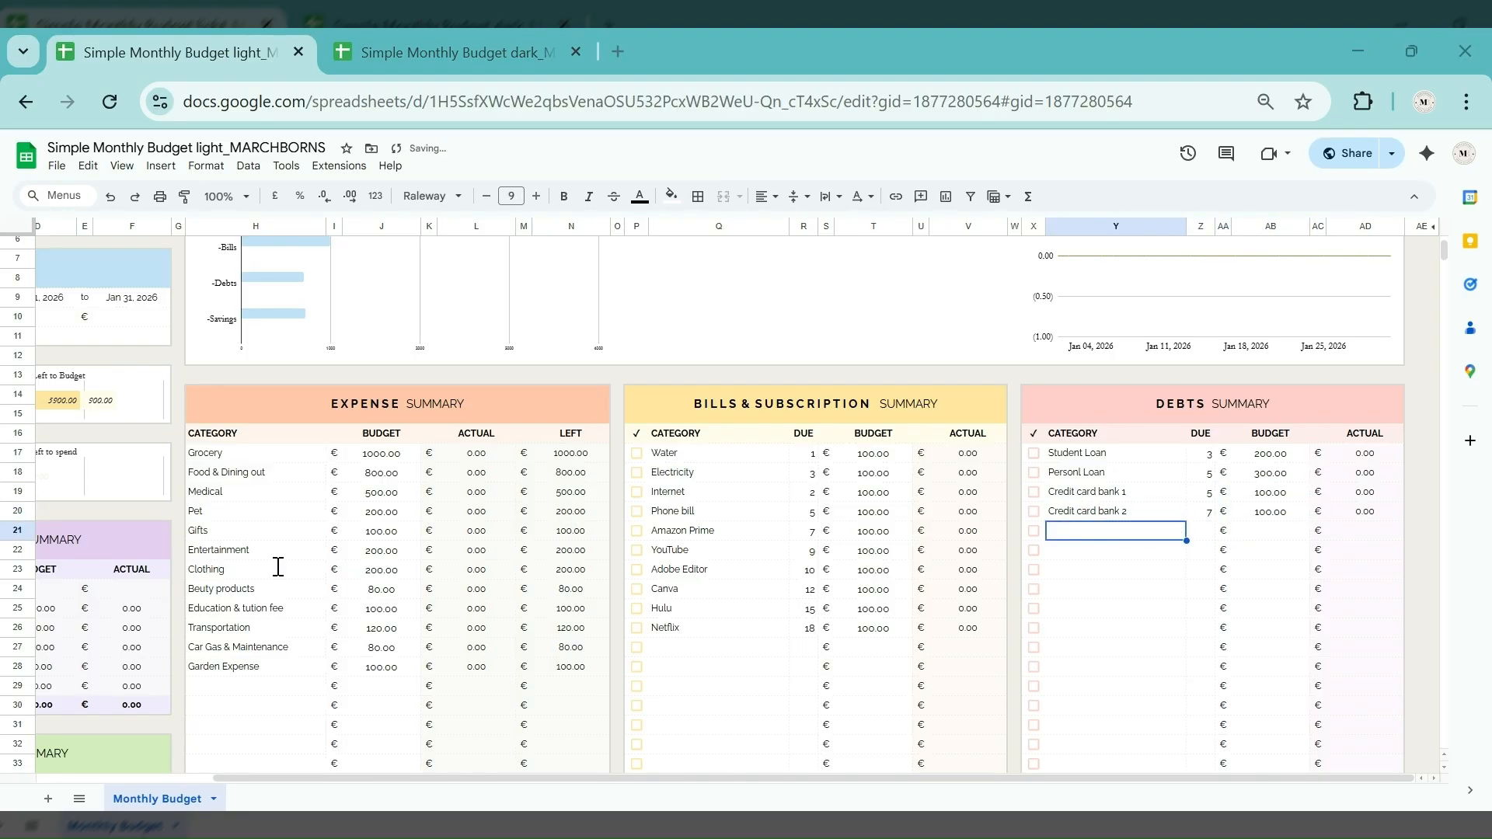
Add Credit card bank 3 to the Debts Summary with due day 10 and a budget of 100.
text(Credit card bank 3)
key(Tab)
text(10)
key(Tab)
text(100)
key(Return)
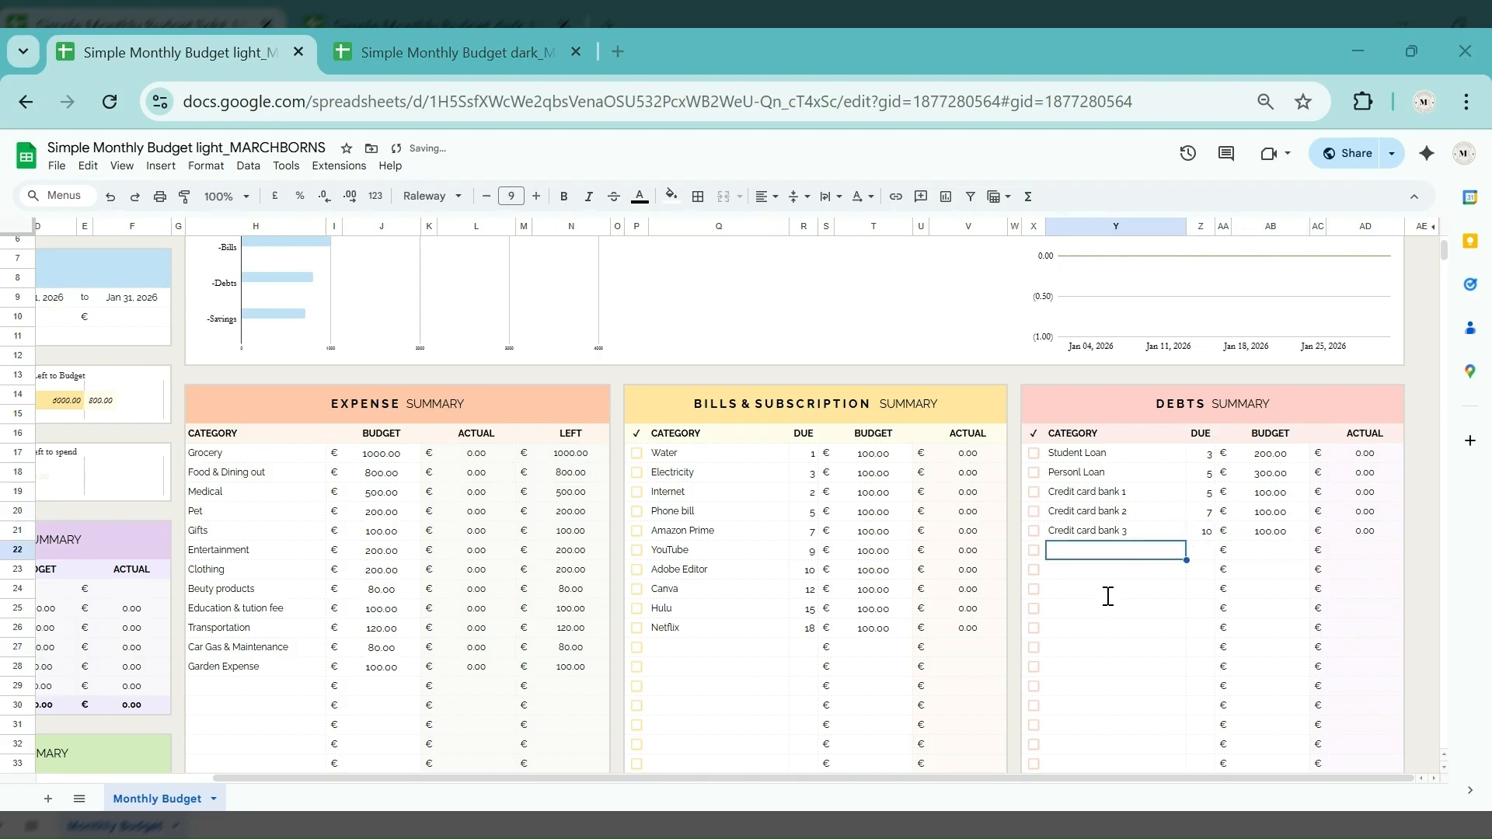
Add Credit card bank 4 to the Debts Summary with due day 12 and a budget of 100.
text(Credit card bank 4)
key(Tab)
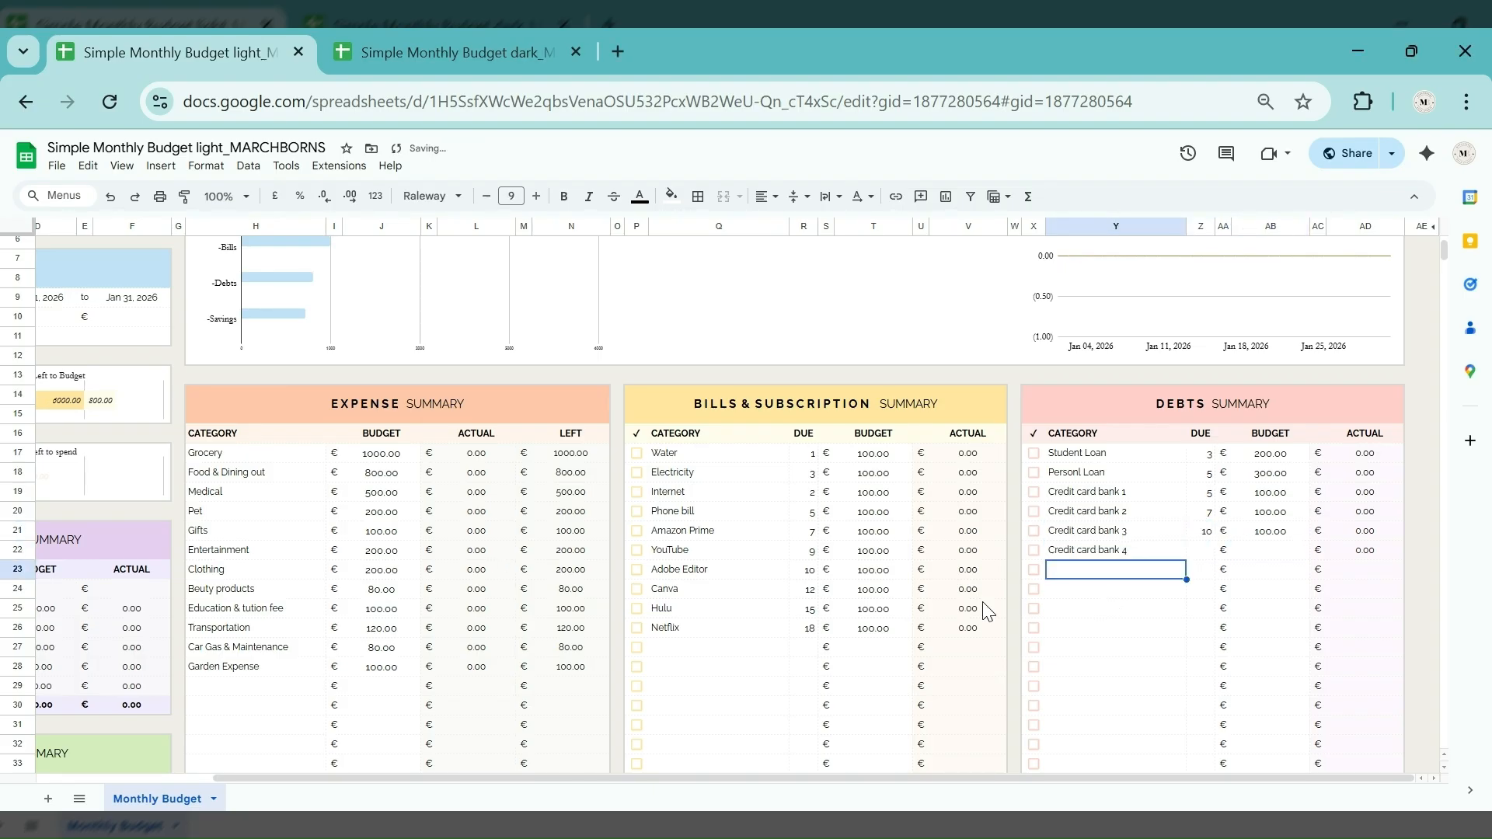
text(12)
key(Tab)
text(100)
key(Return)
Date the first Transaction Tracker row 1/1/2026 and set its category to Income.
scroll(985, 606, down, 4)
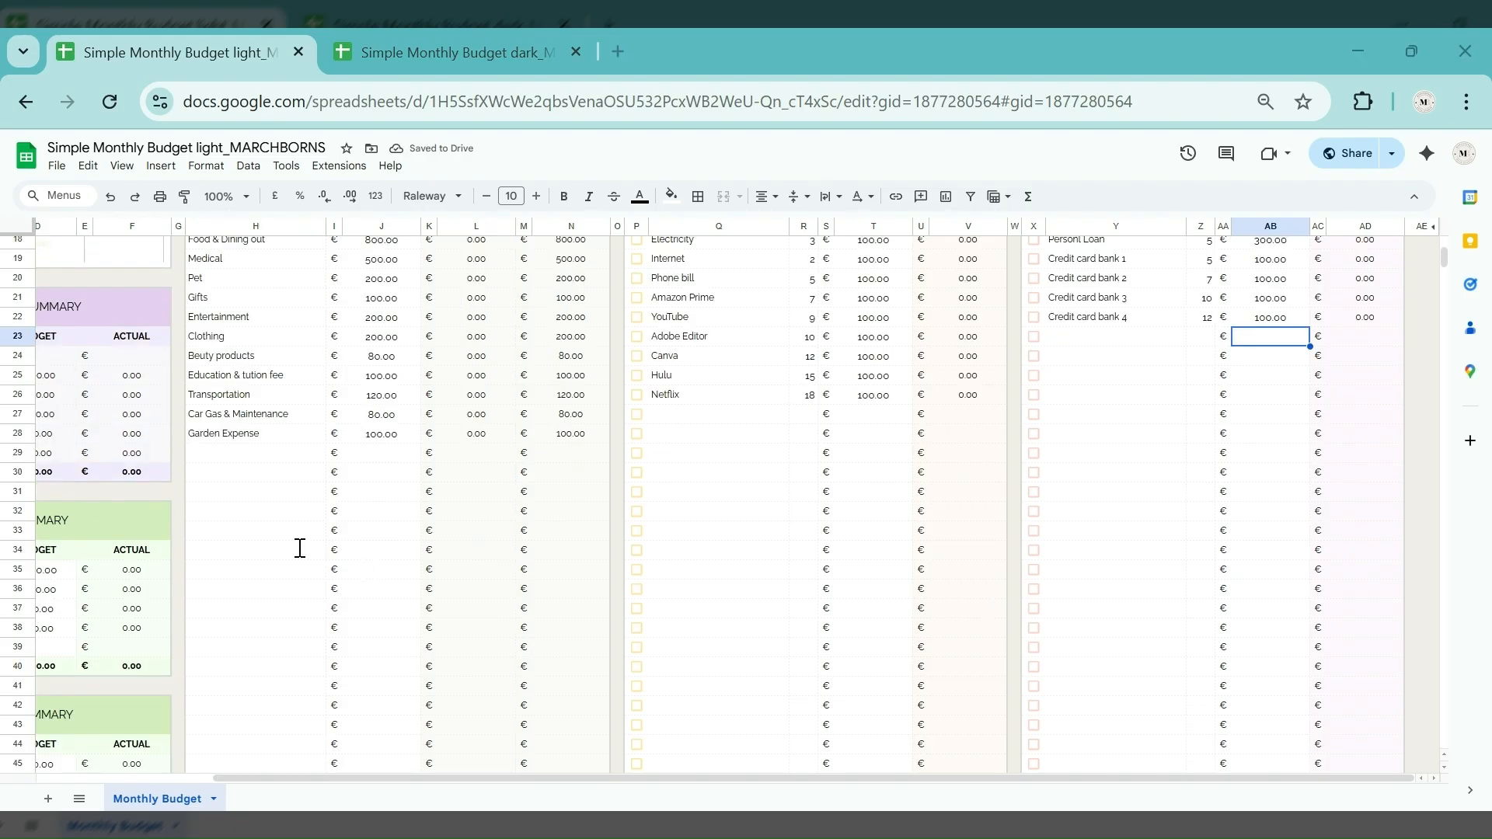
scroll(926, 550, down, 8)
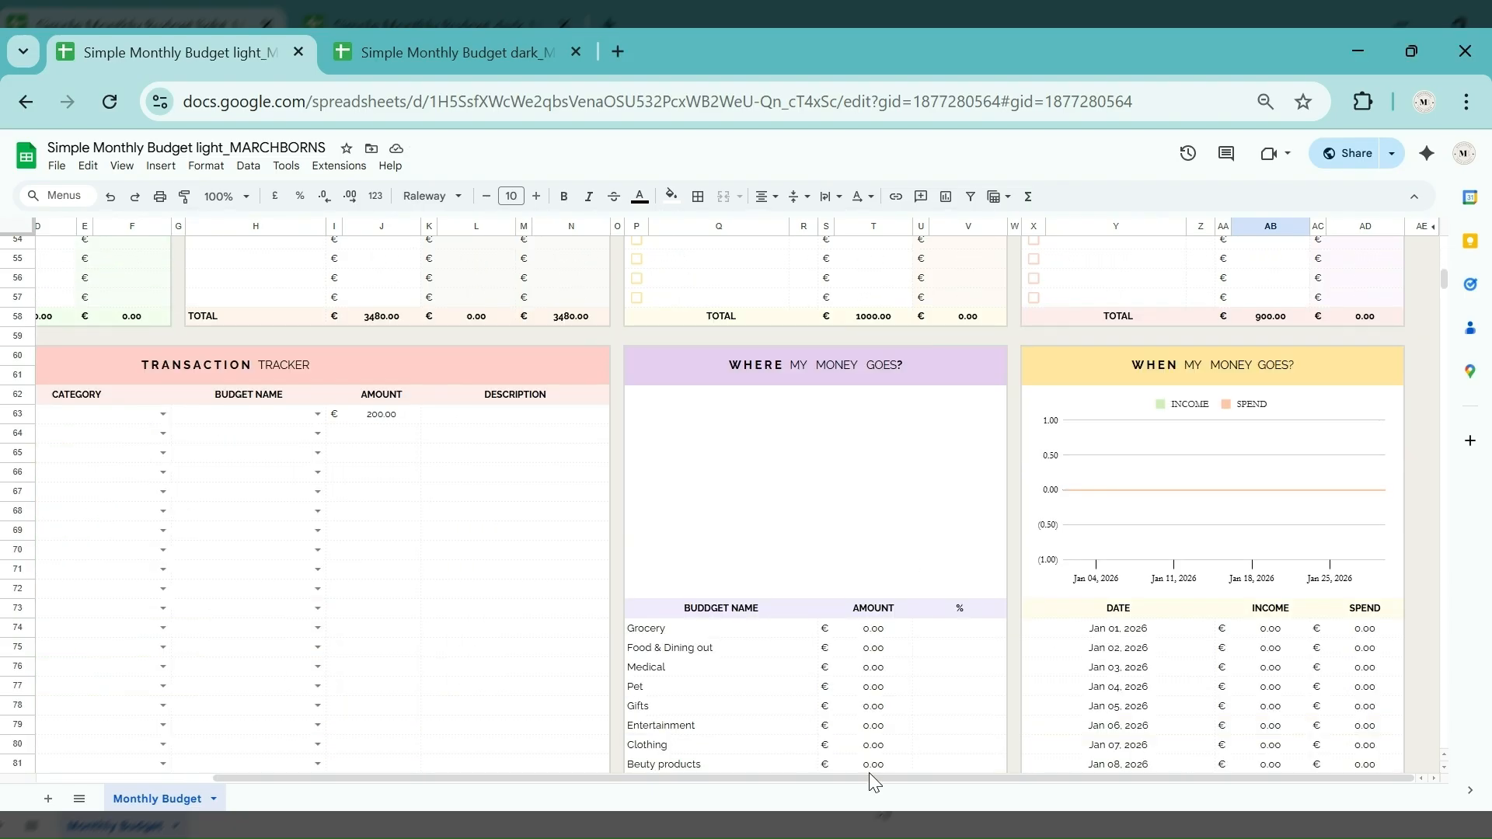
drag(869, 776, 389, 775)
scroll(124, 559, down, 2)
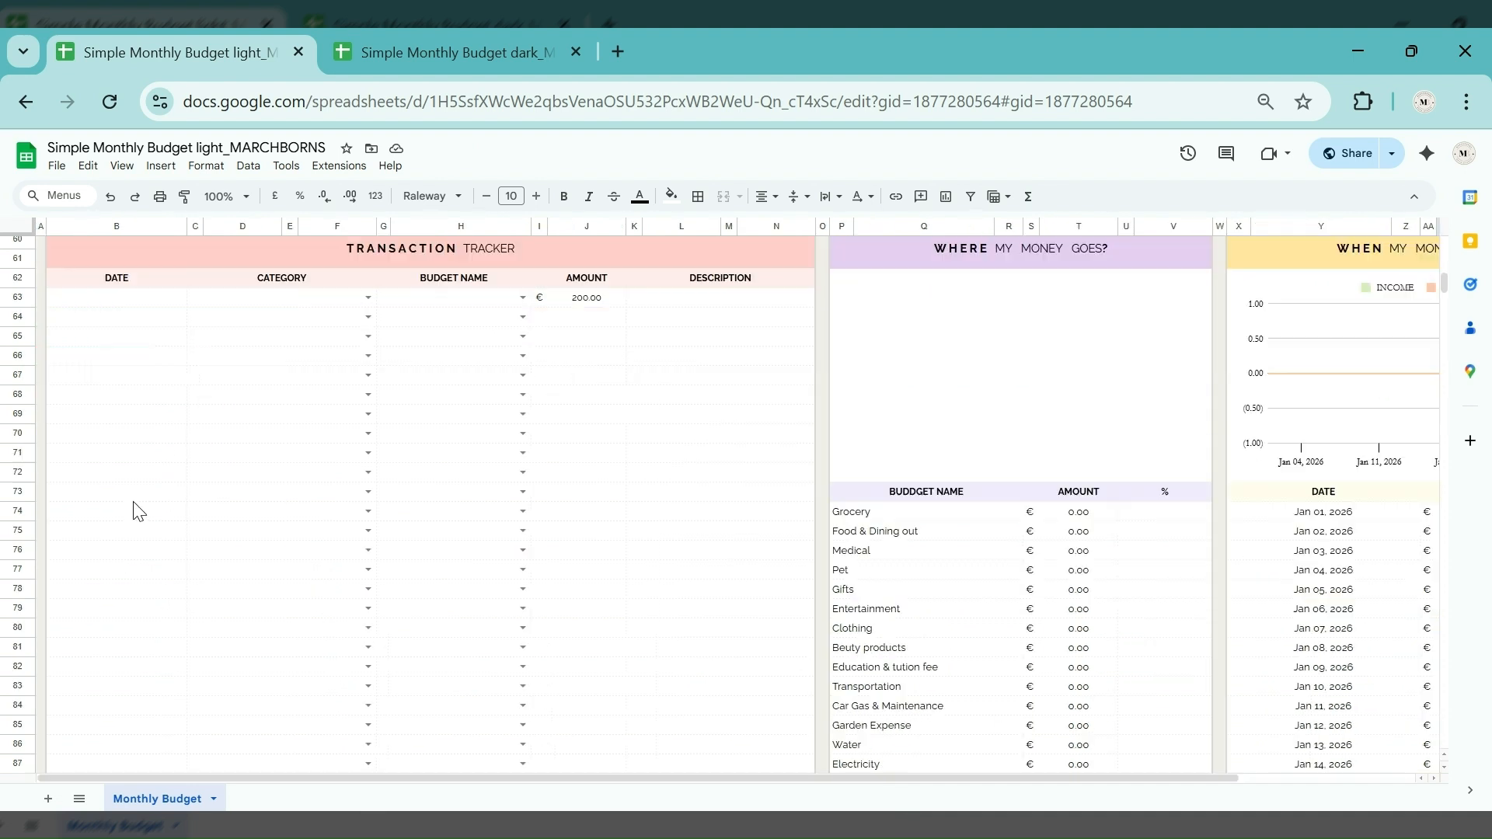
click(1445, 755)
click(1445, 754)
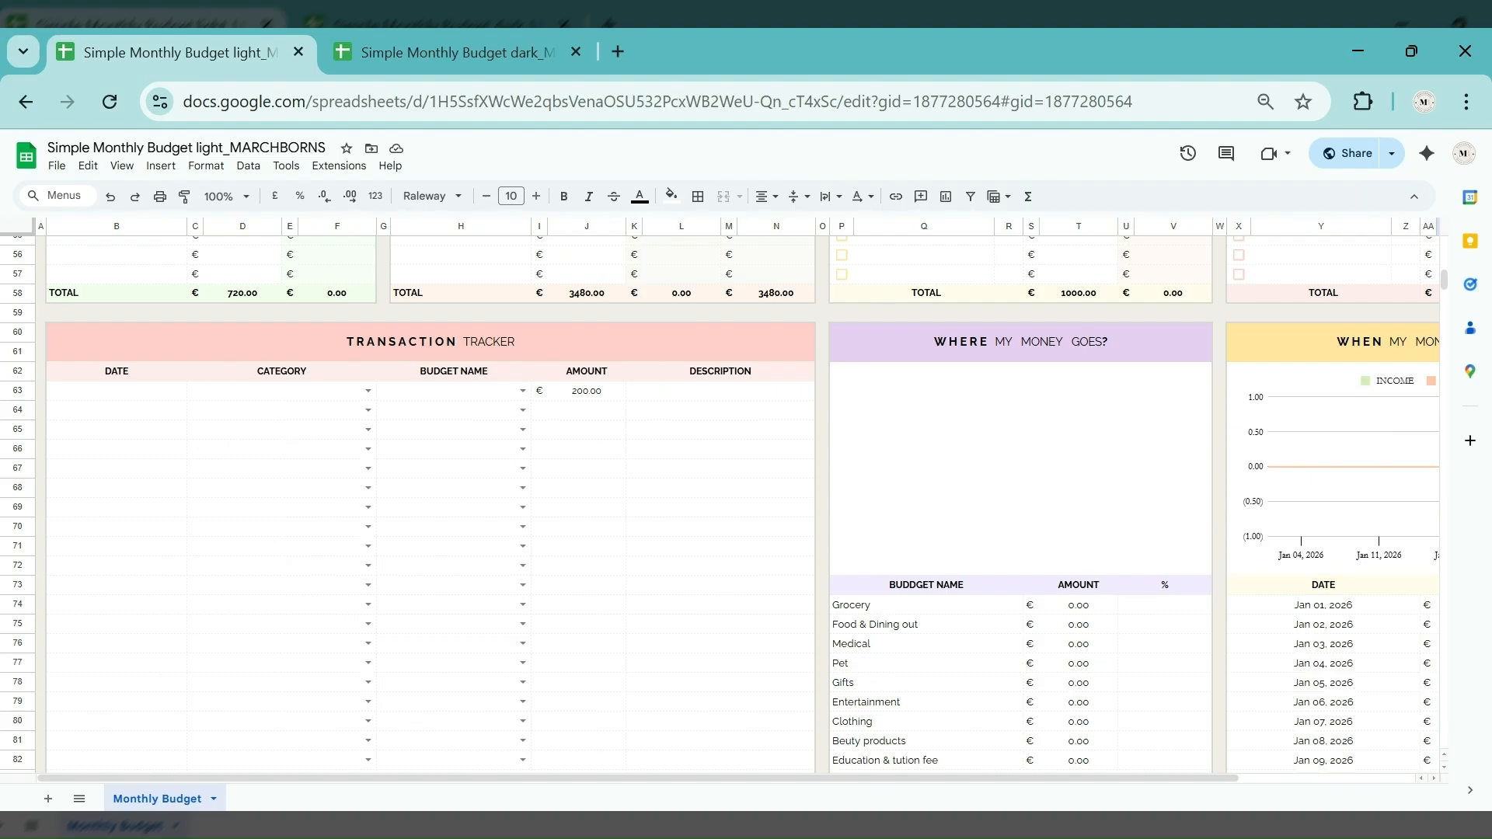
click(143, 393)
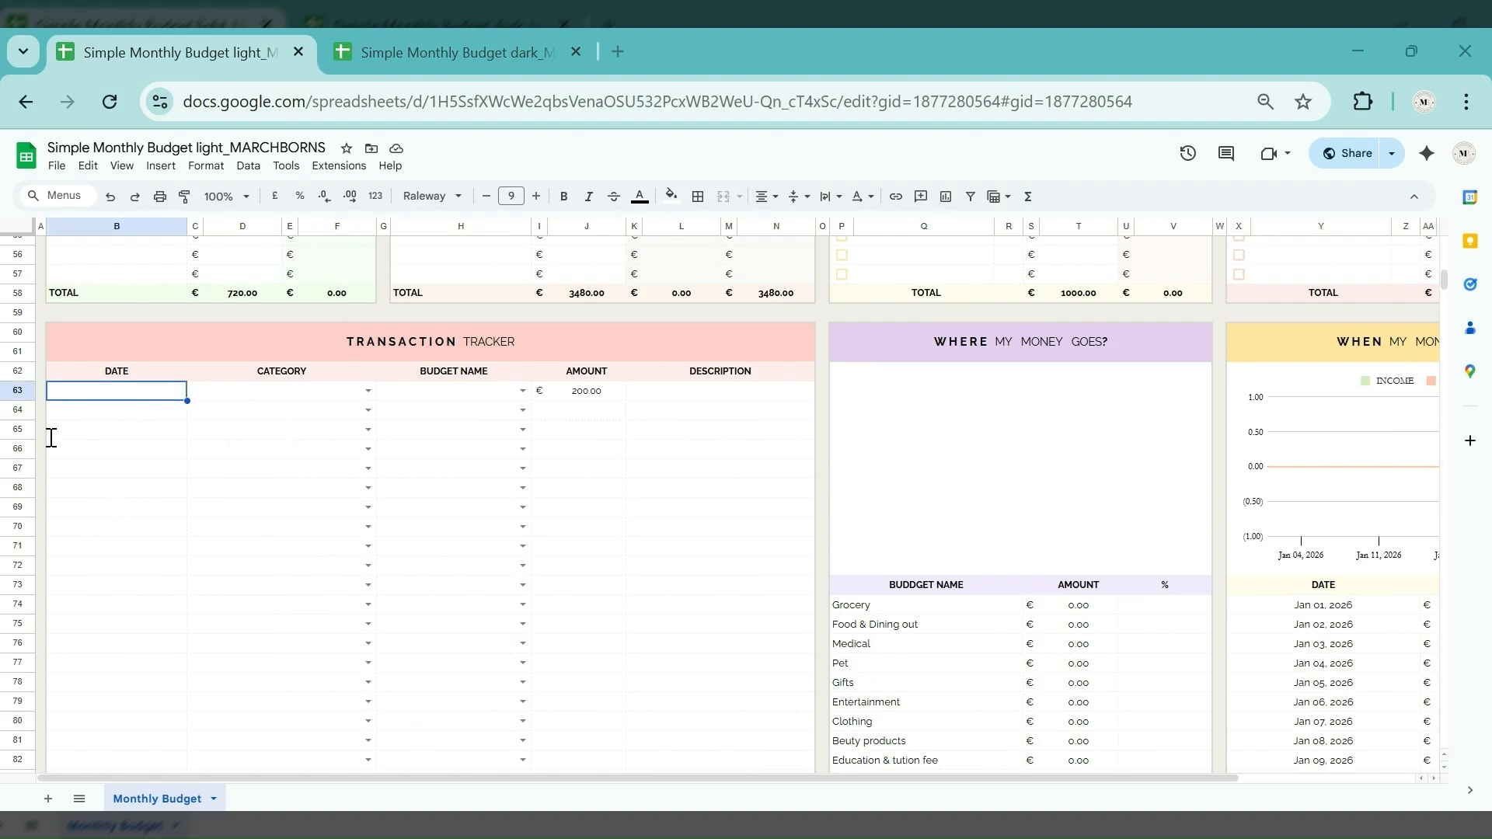
double_click(143, 396)
click(119, 464)
click(368, 391)
click(326, 416)
Set the first transaction's budget name to Salary and its amount to 5000.
click(525, 395)
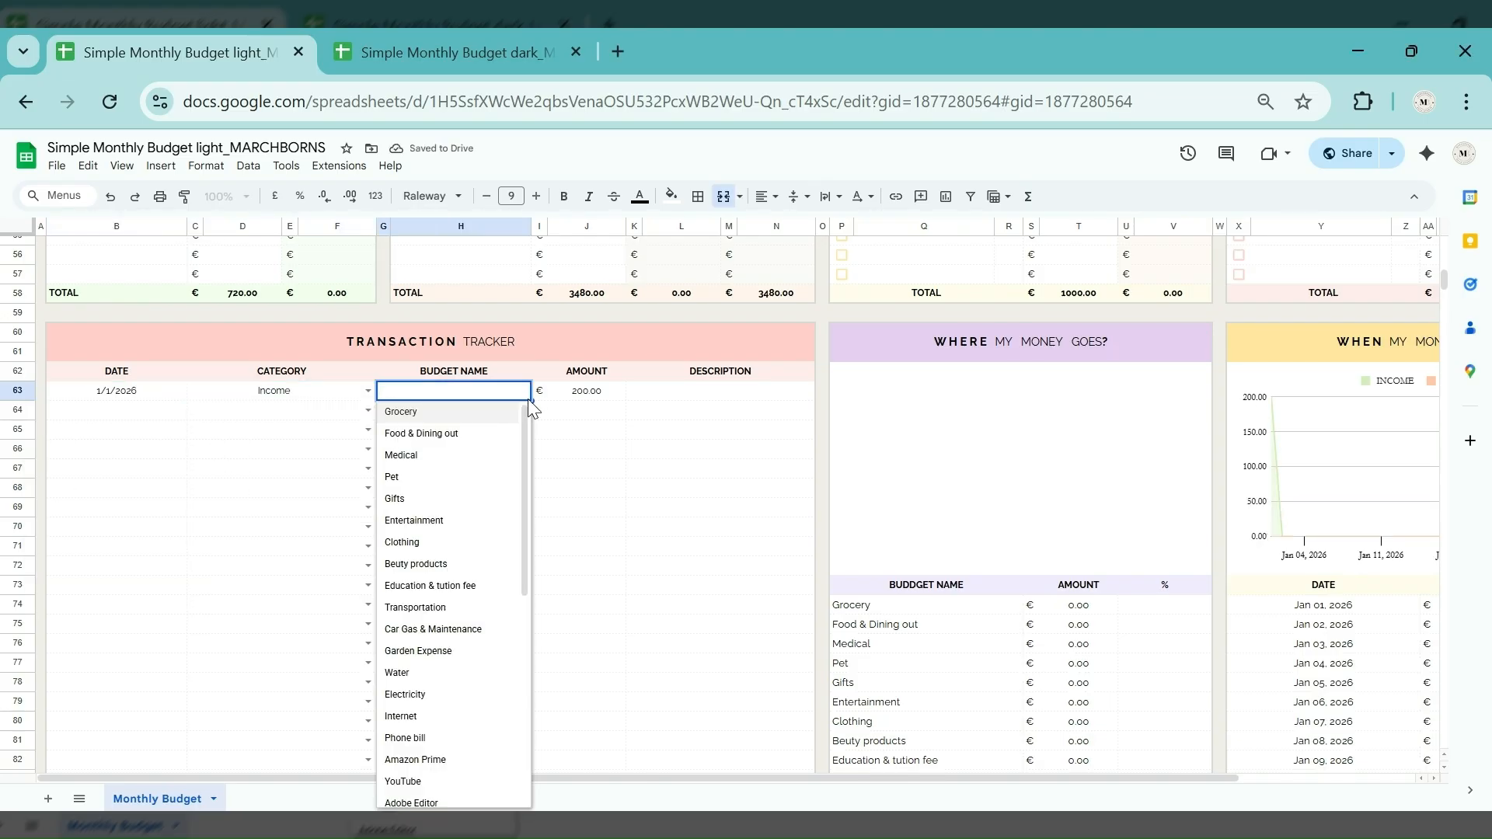
text(s)
key(Down)
key(Return)
click(610, 398)
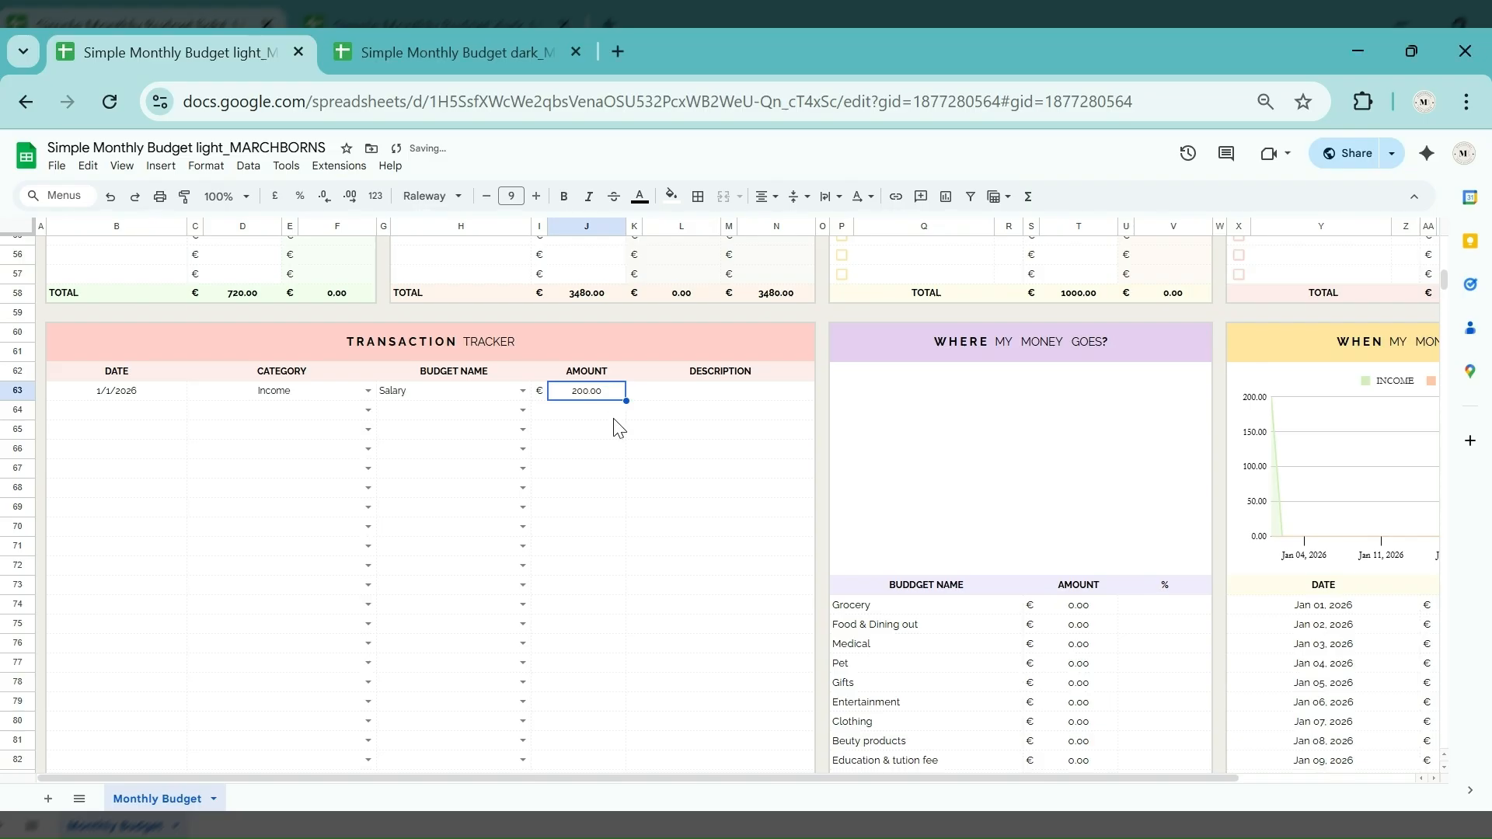
text(5000)
key(Return)
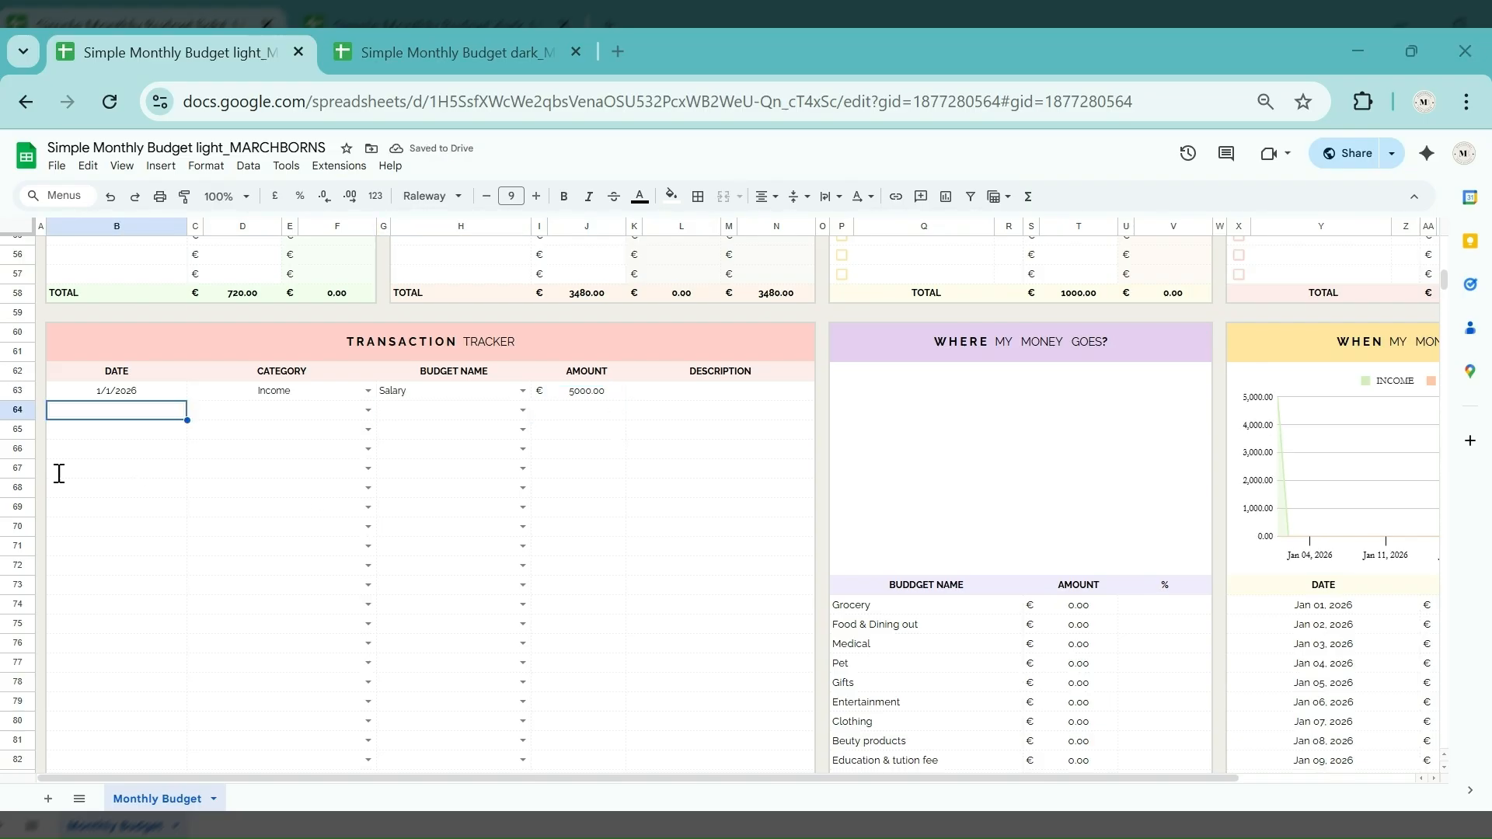
scroll(374, 428, up, 8)
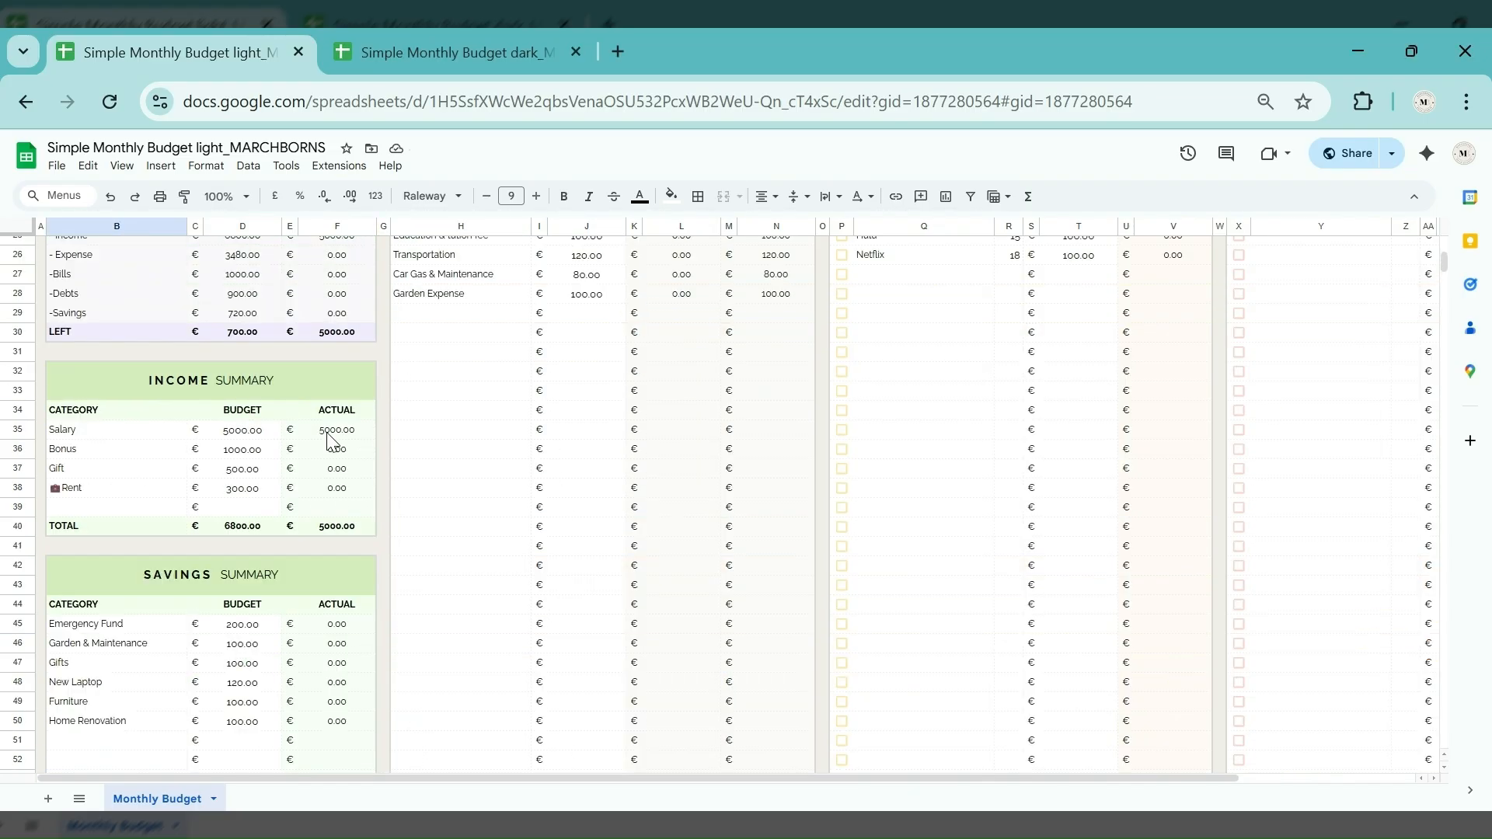
scroll(303, 517, down, 8)
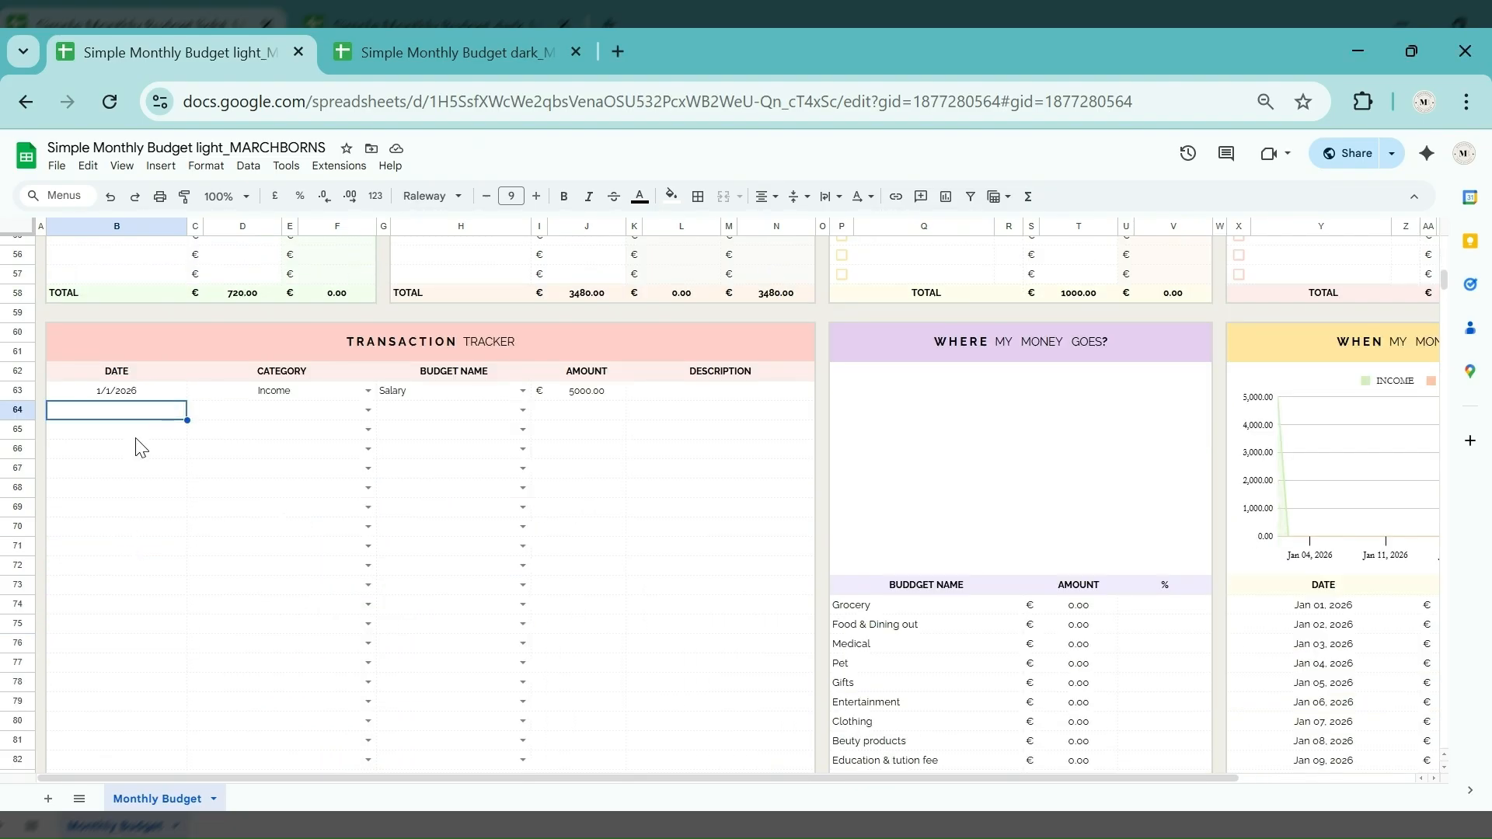
double_click(150, 411)
click(139, 483)
click(367, 416)
click(367, 415)
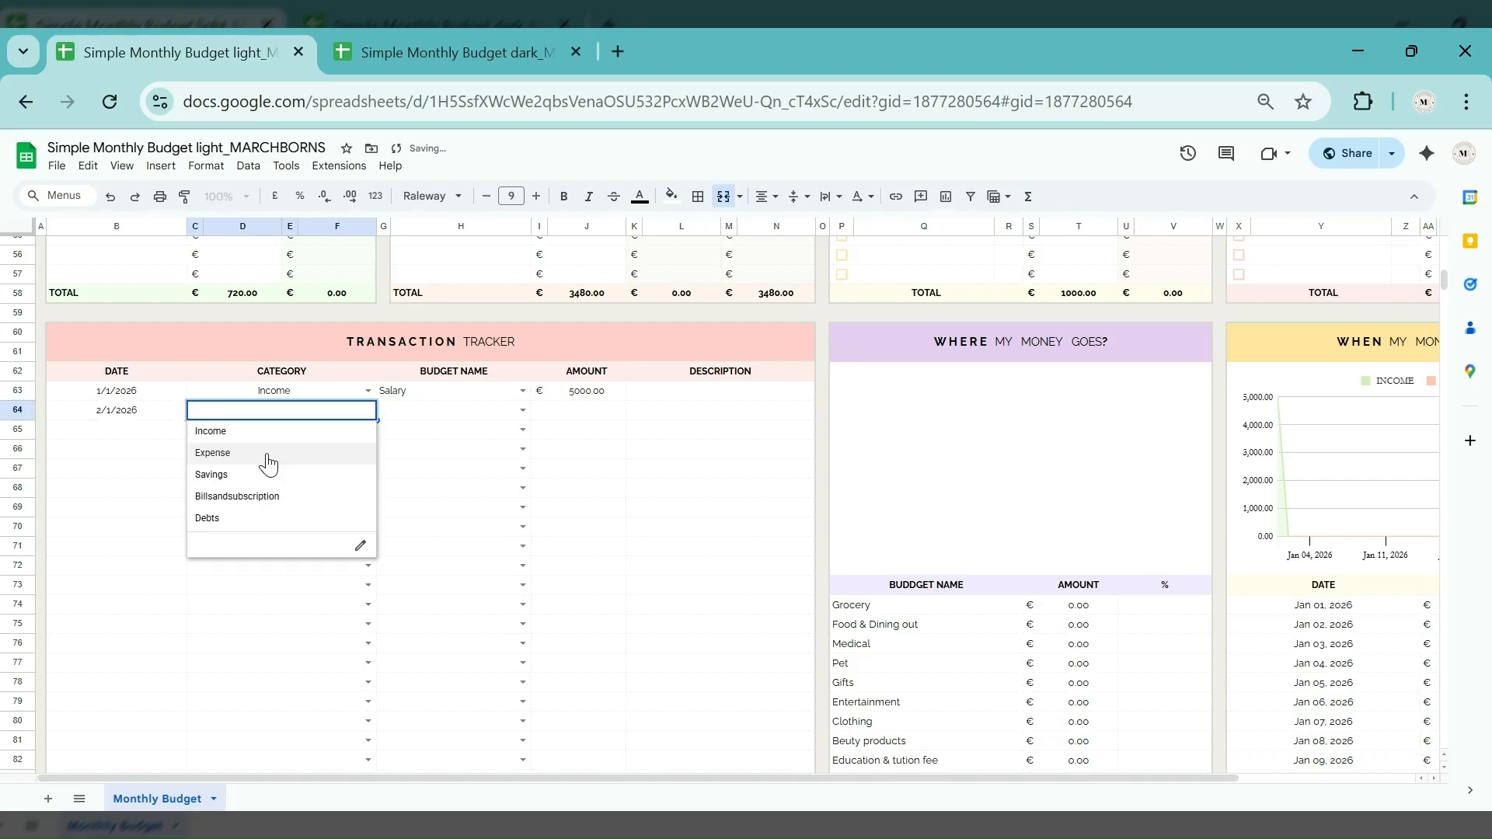
click(317, 458)
click(506, 413)
click(473, 433)
click(595, 412)
text(200)
key(Return)
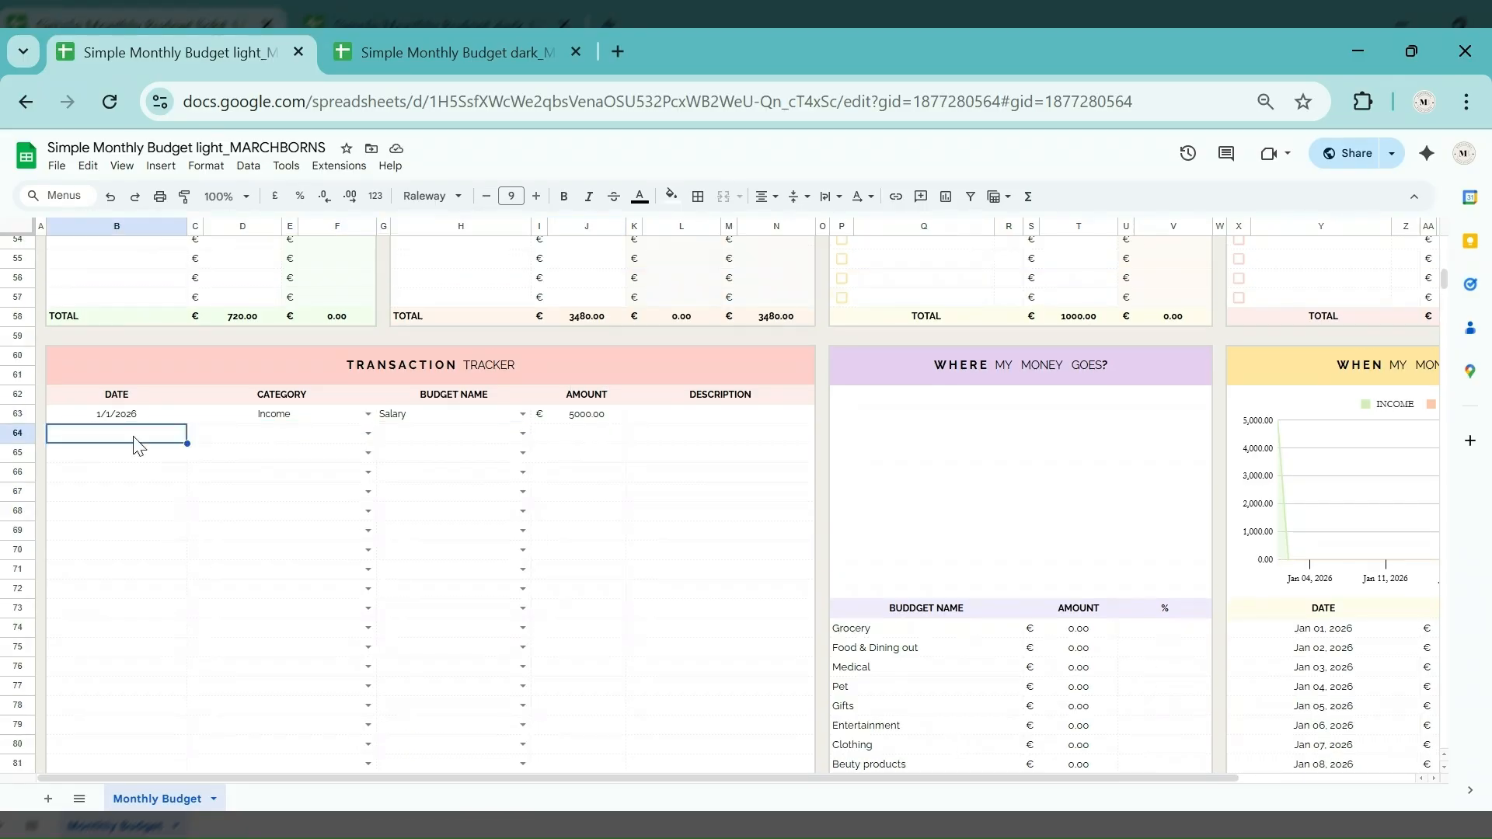
Record an Expense transaction dated 2/1/2026 for Food & Dining out with an amount of 200.
double_click(135, 437)
click(134, 505)
click(368, 436)
click(316, 481)
click(523, 434)
click(464, 475)
click(591, 437)
text(200)
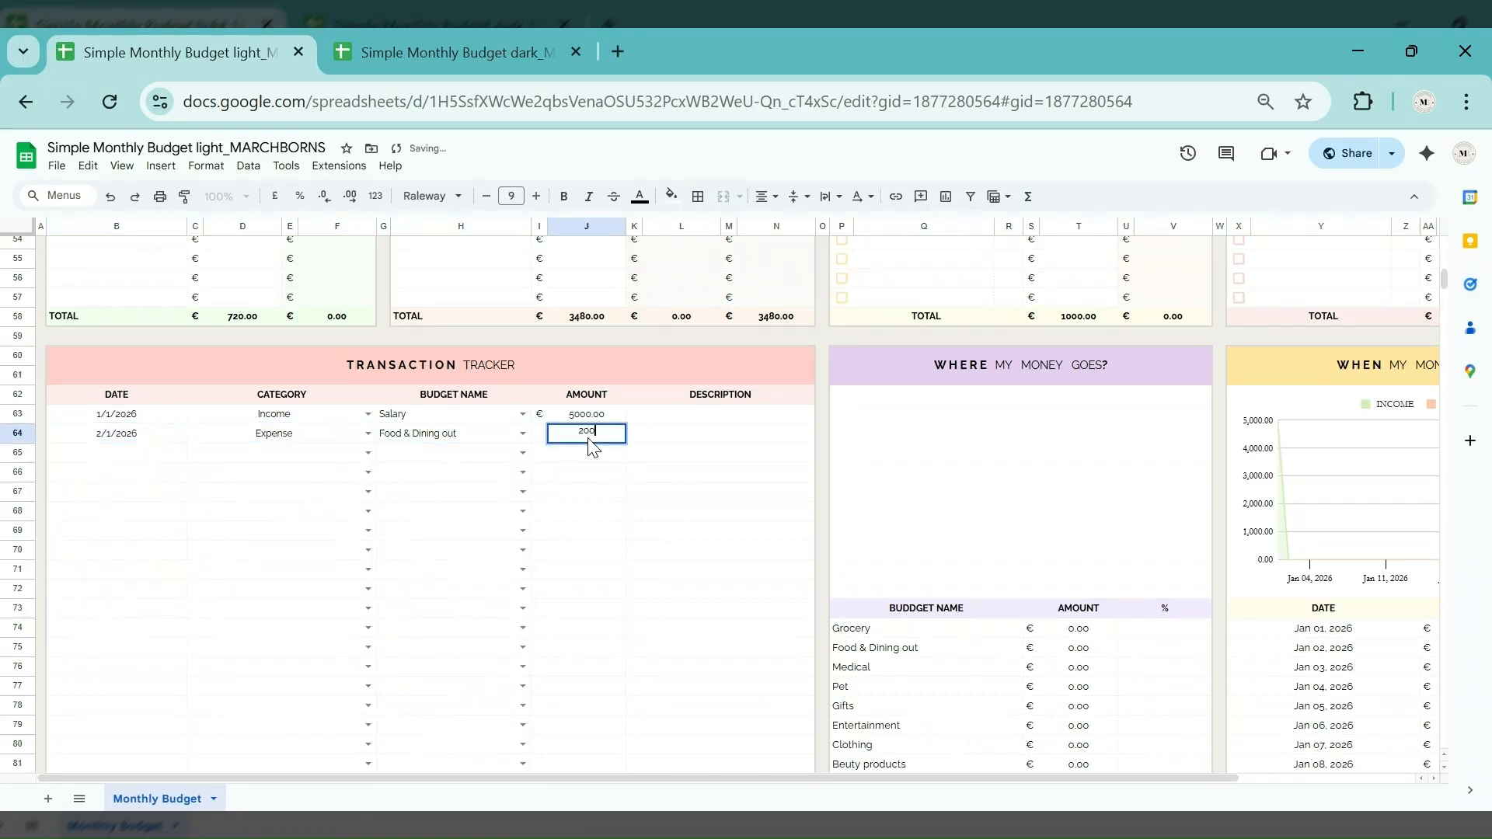
key(Return)
Record an Expense transaction dated 3/1/2026 for Medical with an amount of 200.
double_click(129, 455)
click(162, 526)
click(367, 454)
Record a Billsandsubscription transaction dated 3/1/2026 for Phone bill with an amount of 100.
double_click(124, 473)
click(162, 546)
click(368, 472)
click(311, 556)
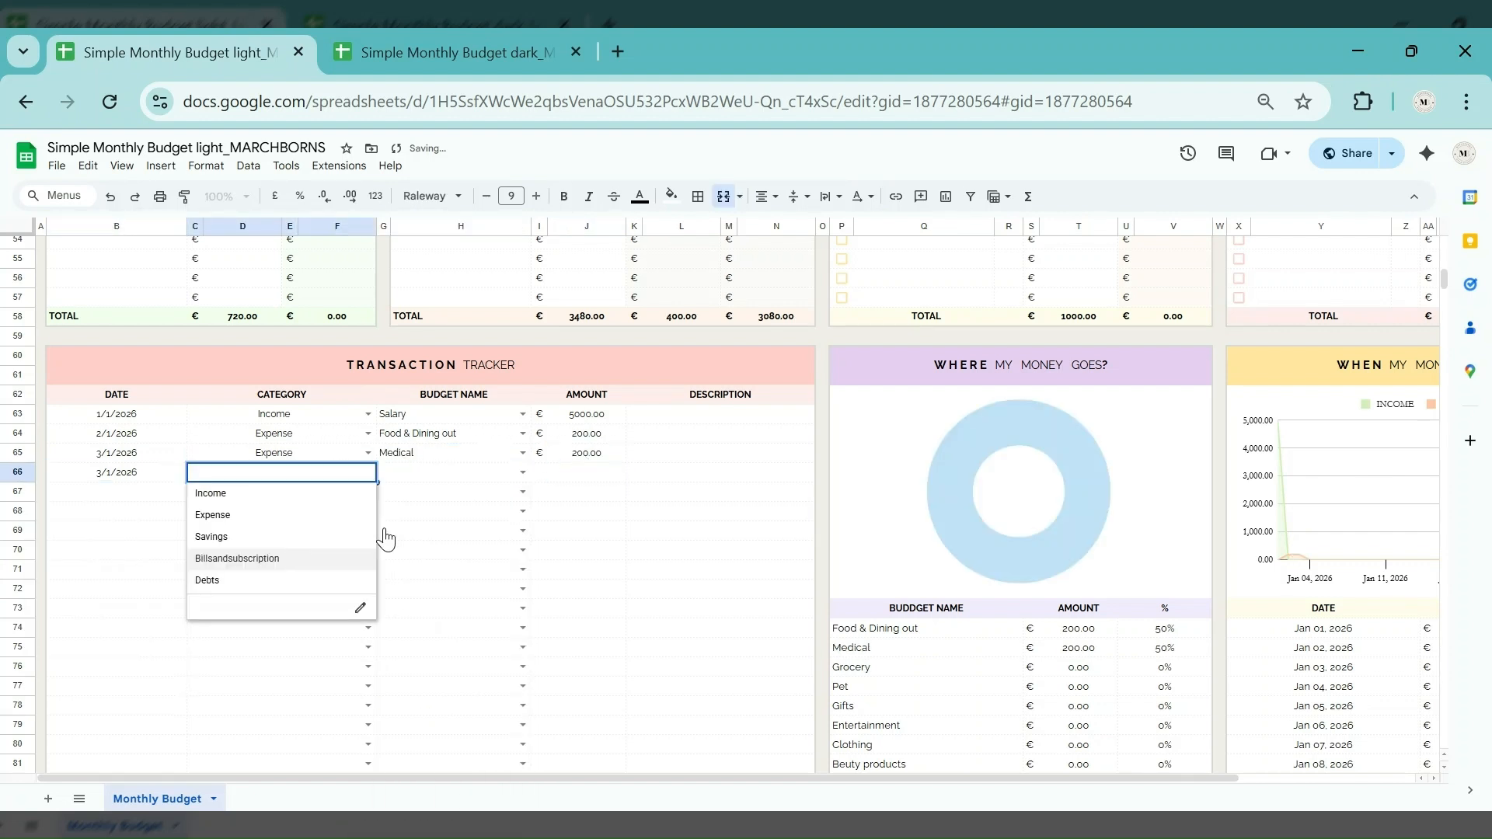
click(522, 472)
scroll(443, 690, down, 6)
scroll(443, 661, up, 2)
click(435, 586)
Record a Savings transaction dated 3/1/2026 for Garden & Maintenance with an amount of 100.
double_click(158, 491)
click(162, 565)
click(367, 492)
click(303, 556)
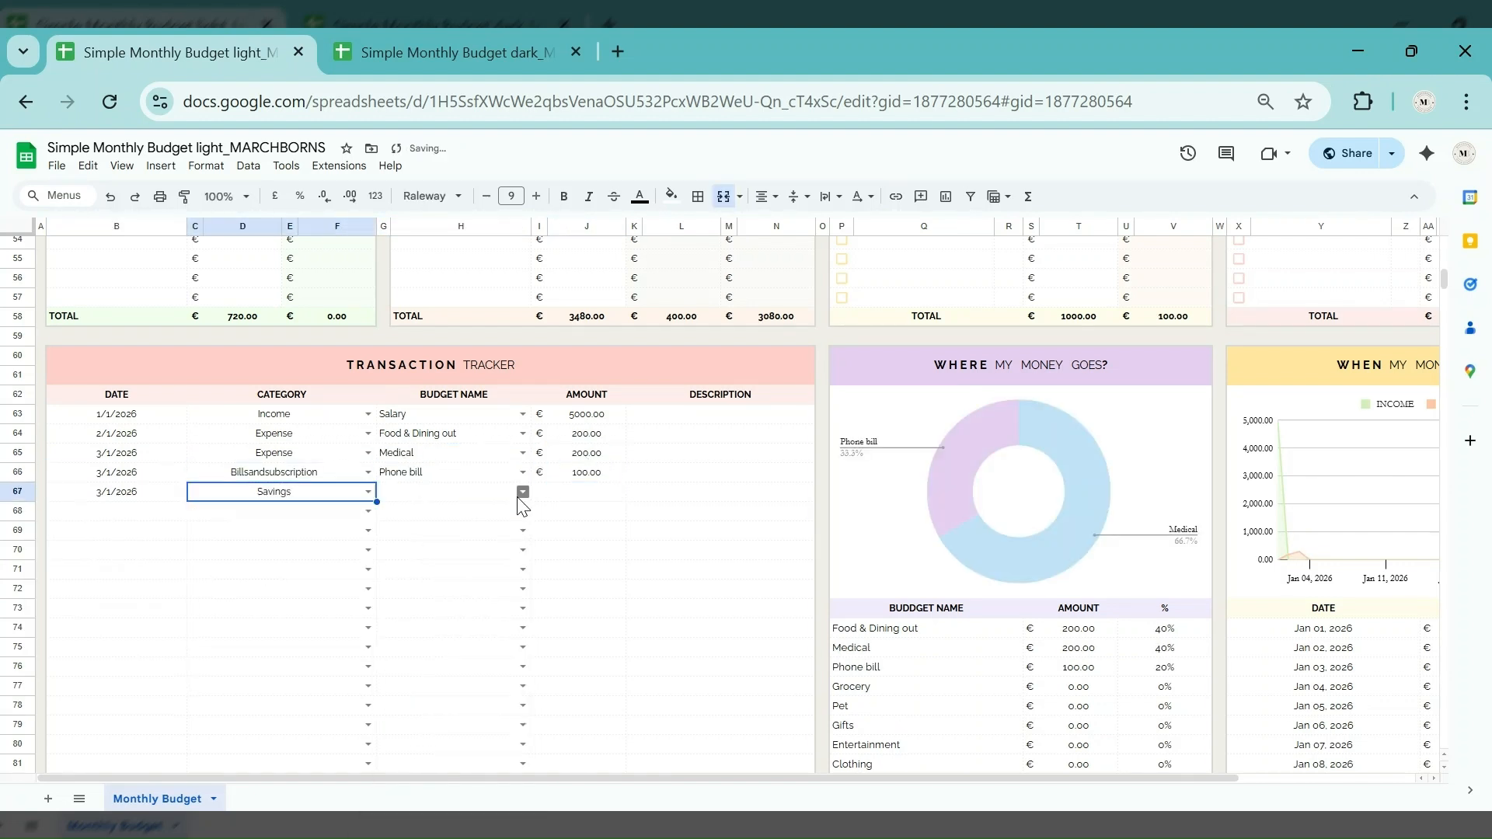
click(523, 492)
scroll(439, 660, down, 7)
click(436, 791)
click(587, 492)
Record a Debts transaction dated 4/1/2026 for Personl Loan with an amount of 100.
click(368, 512)
click(303, 618)
click(523, 512)
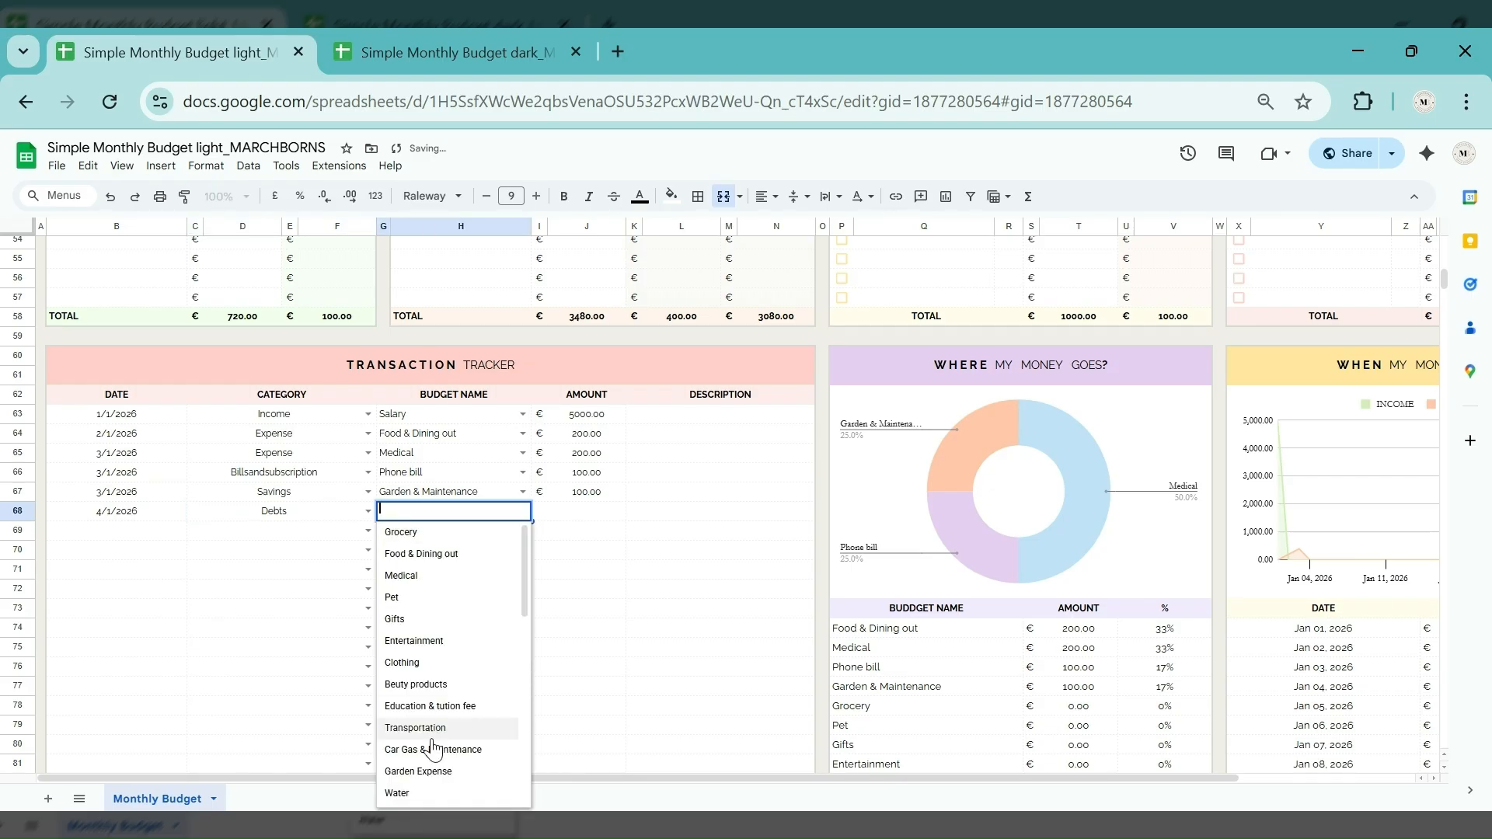
scroll(432, 741, down, 6)
click(430, 566)
click(596, 512)
text(100)
Record an Expense transaction dated 5/1/2026 for Pet with an amount of 100.
double_click(125, 531)
click(435, 617)
click(587, 531)
text(100)
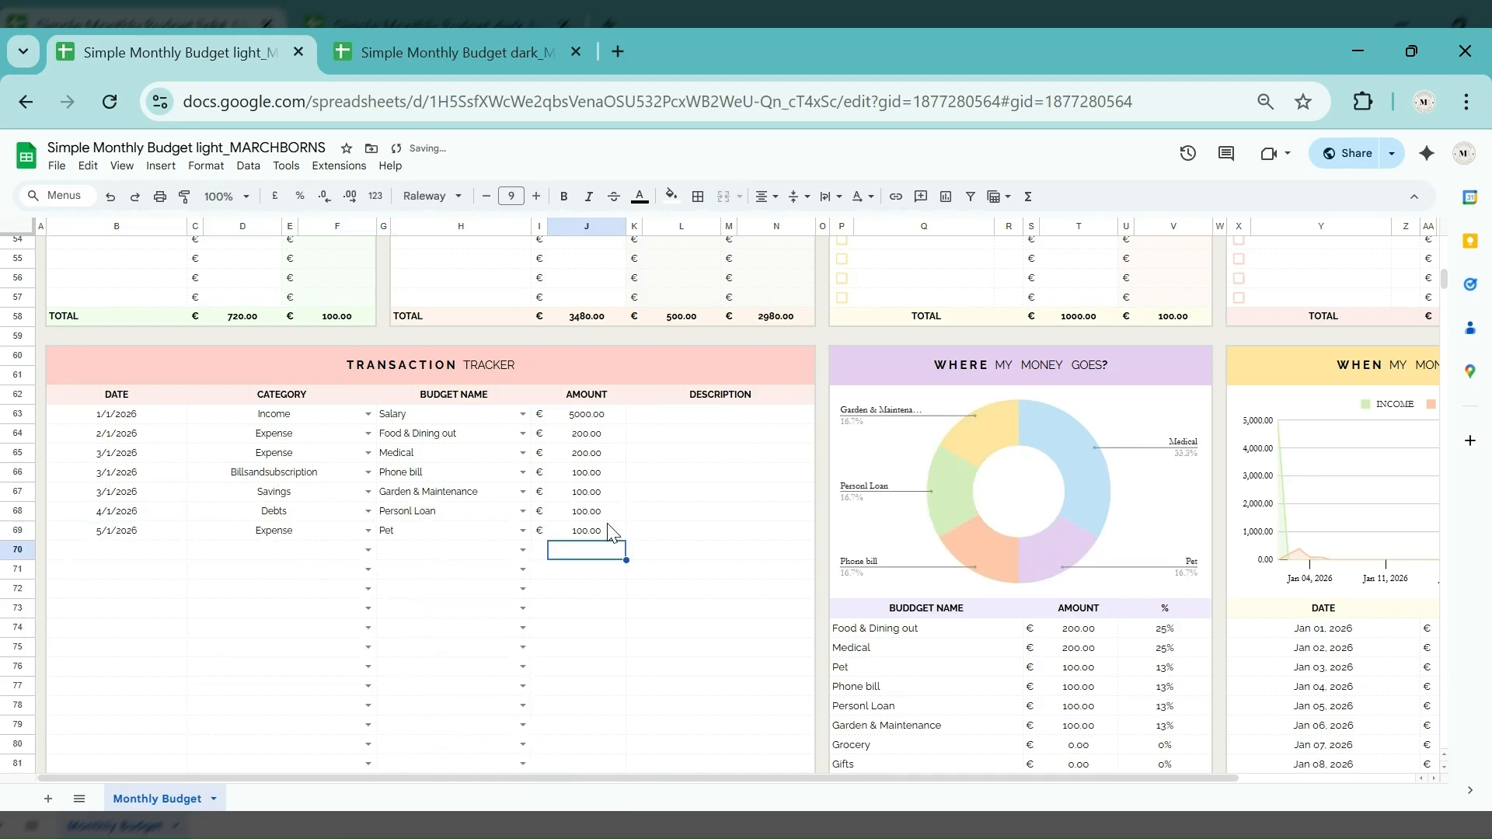
Record an Expense transaction dated 6/1/2026 for Gifts with an amount of 40.
double_click(117, 550)
click(70, 646)
click(523, 550)
click(435, 657)
Record a Savings transaction dated 7/1/2026 for New Laptop with an amount of 100.
double_click(124, 570)
click(93, 665)
click(367, 570)
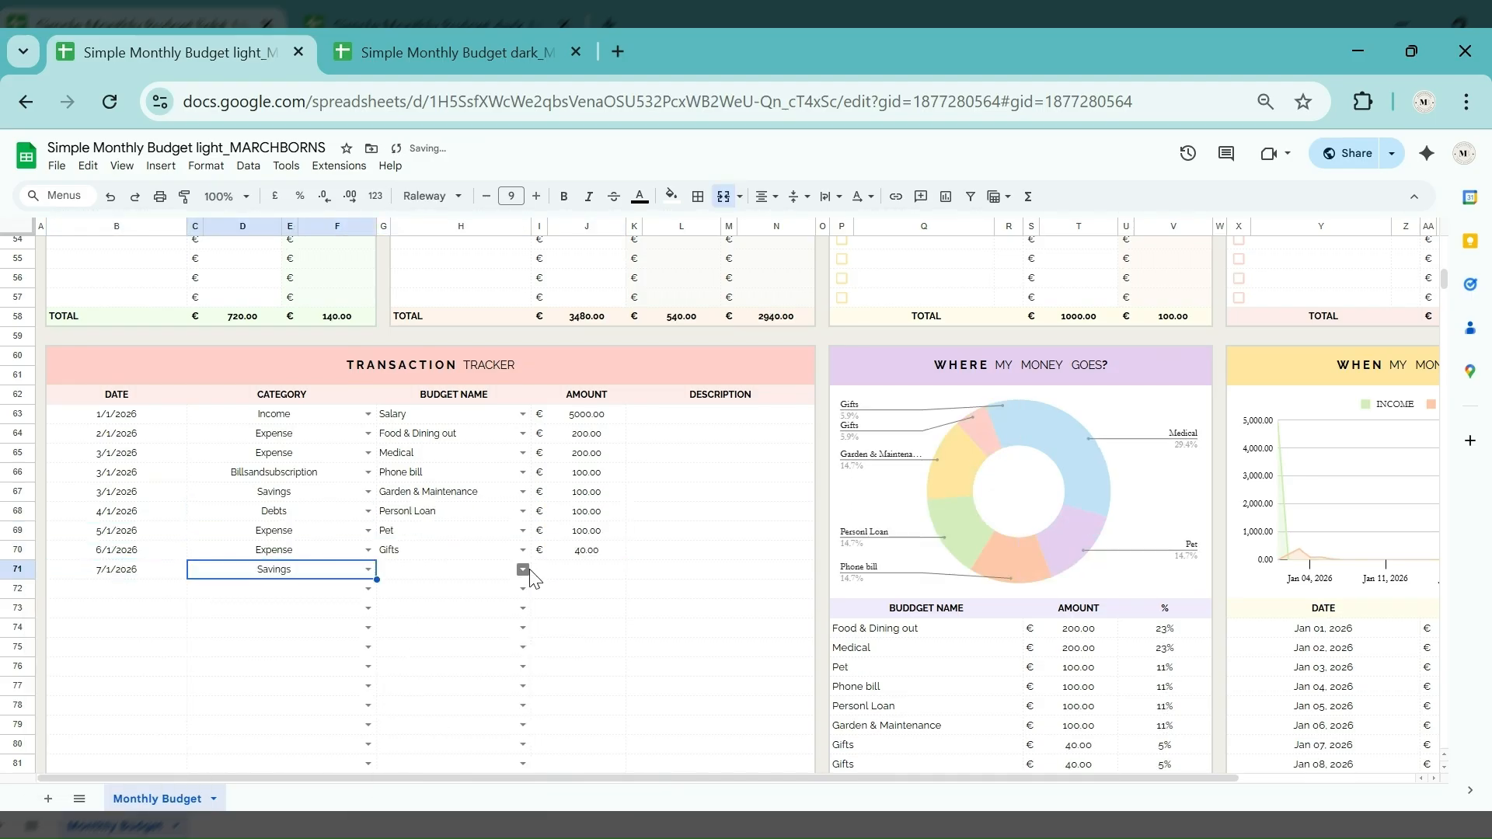
click(523, 570)
click(597, 573)
text(100)
Record a Billsandsubscription transaction dated 8/1/2026 for Water with an amount of 100.
double_click(123, 590)
click(117, 450)
click(367, 590)
click(241, 675)
click(523, 589)
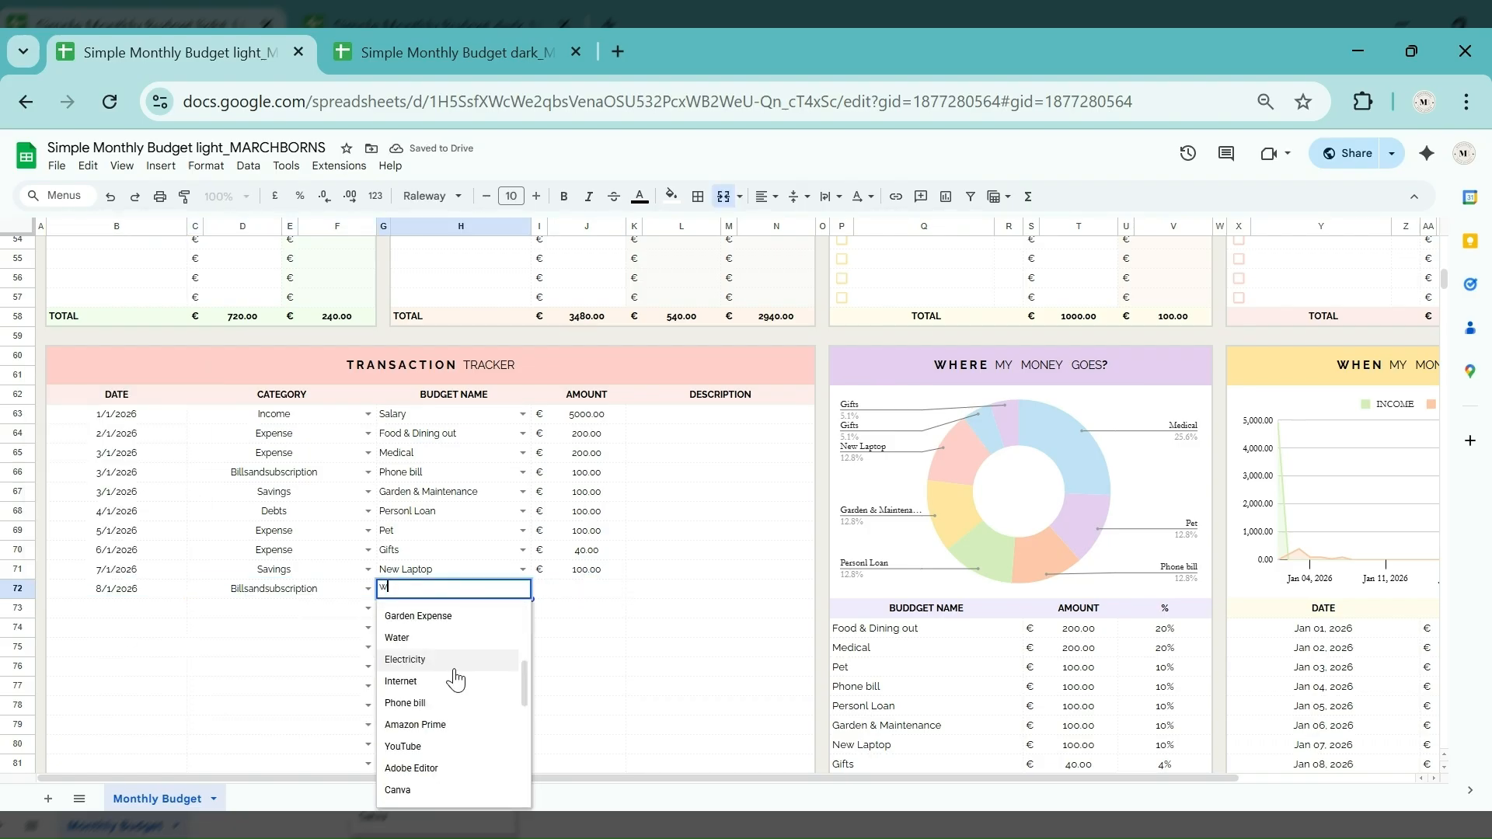
click(435, 643)
click(593, 592)
text(100)
Record a Debts transaction dated 9/1/2026 for Credit card bank 1 with an amount of 100.
double_click(118, 609)
click(140, 469)
click(368, 608)
click(523, 609)
click(436, 634)
click(589, 610)
text(100)
key(Return)
Review the Where and When My Money Goes sections, the category summaries and the dashboard charts against the recorded transactions.
scroll(599, 614, down, 1)
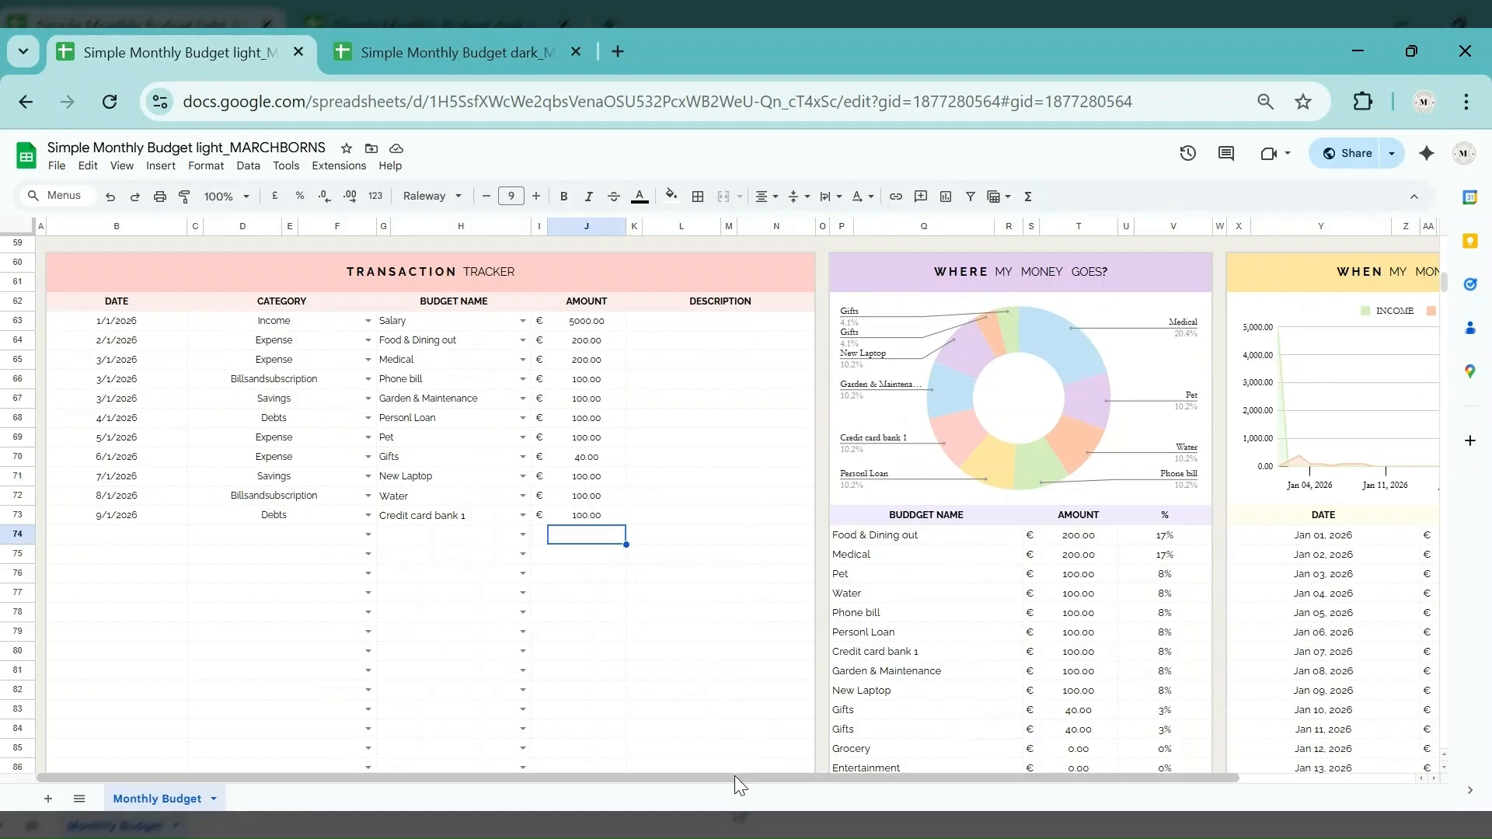
drag(735, 776, 1055, 779)
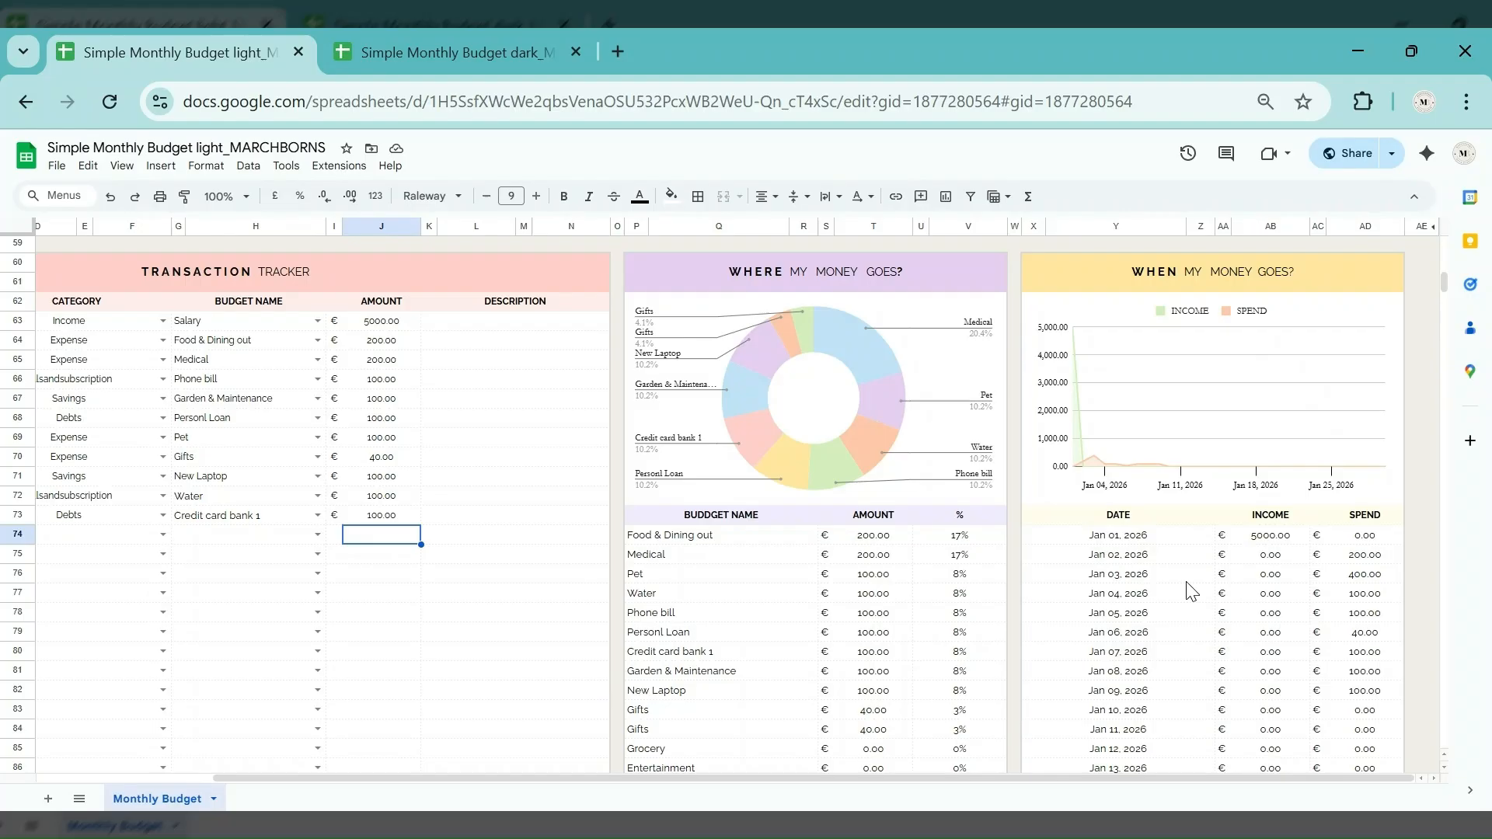
scroll(822, 595, up, 15)
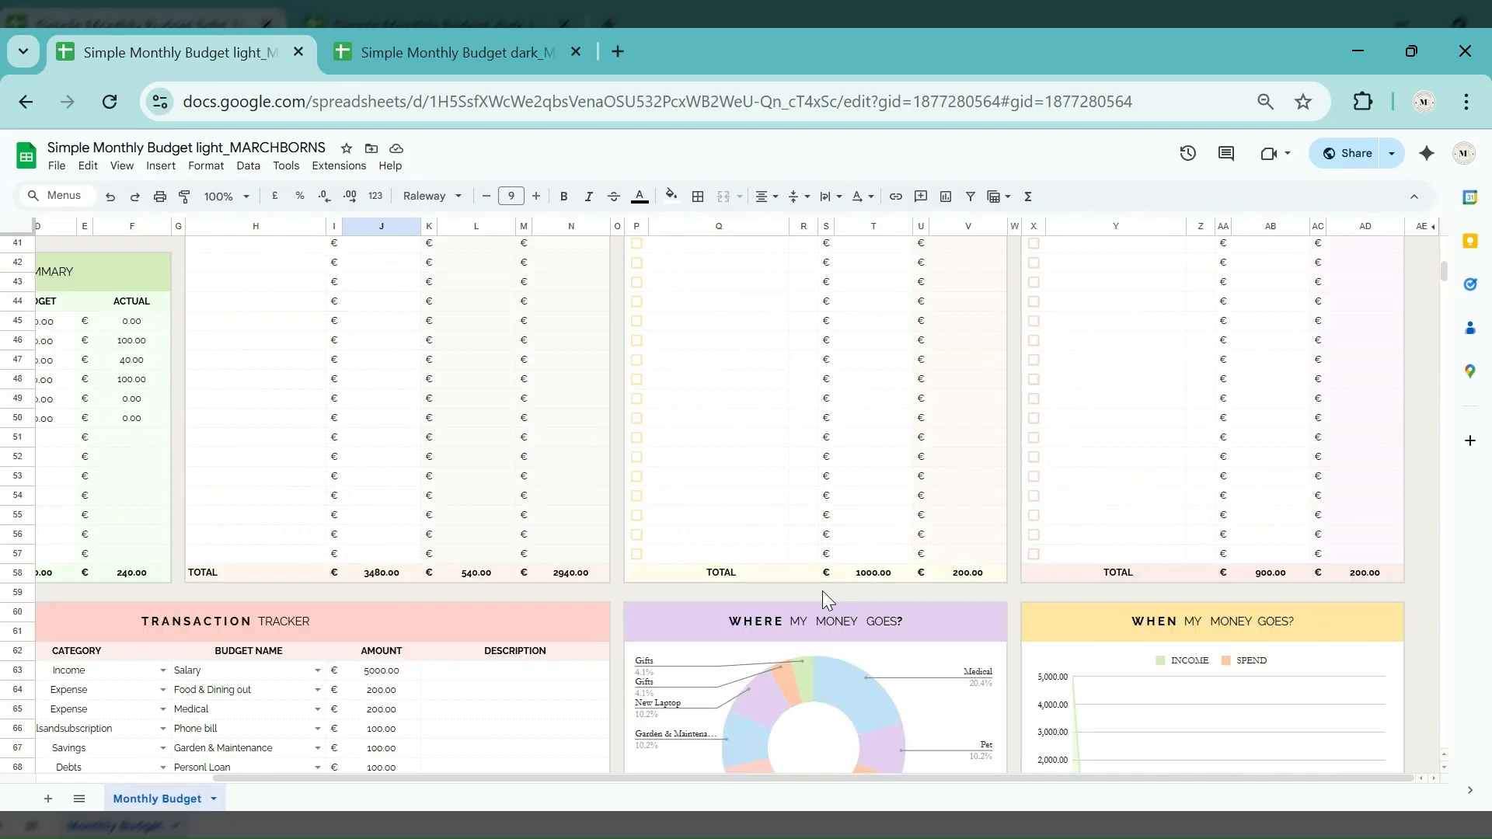
scroll(859, 789, left, 3)
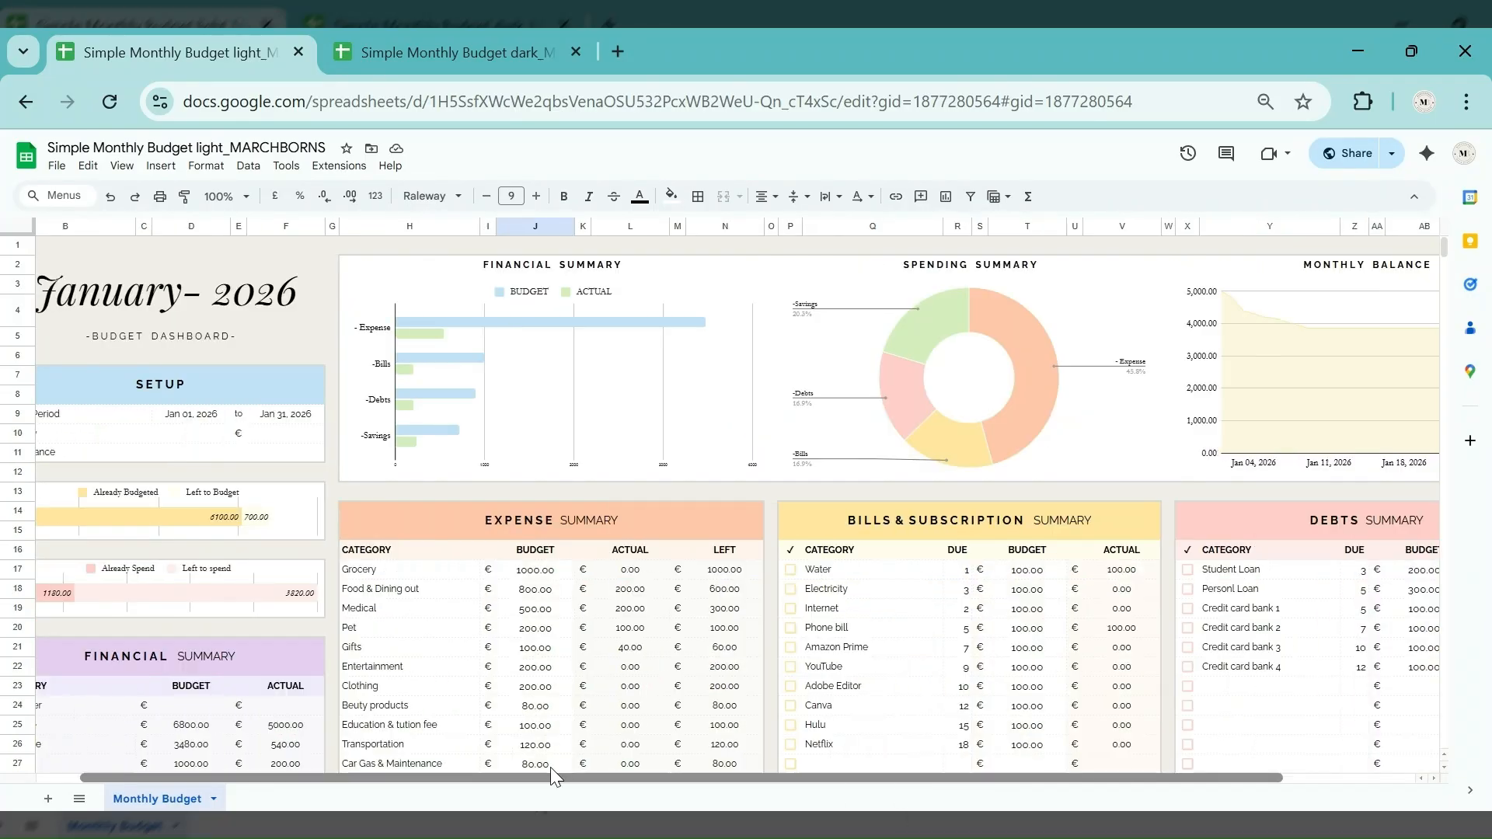
scroll(175, 553, down, 2)
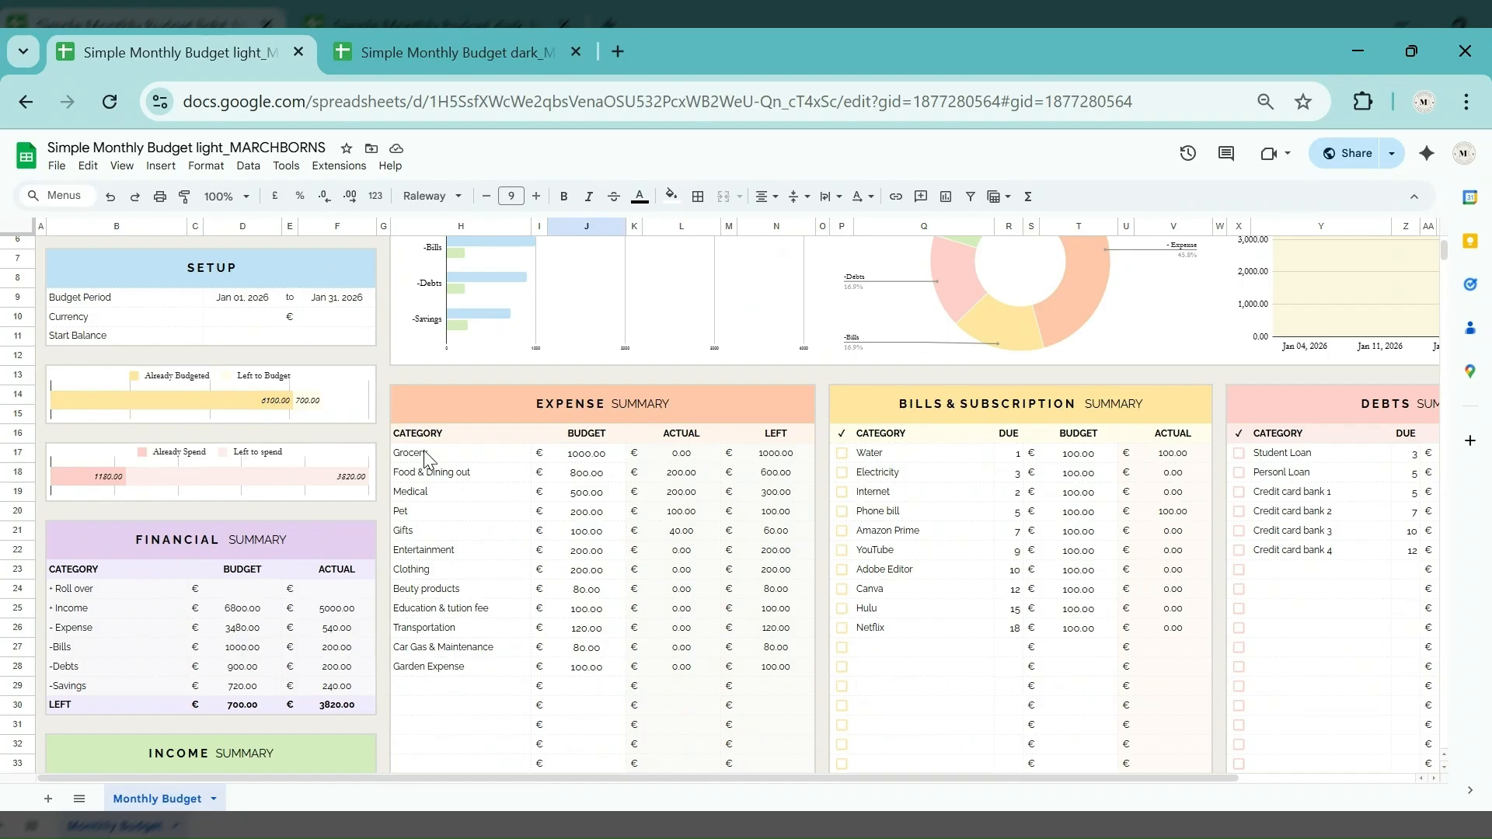
scroll(519, 477, up, 2)
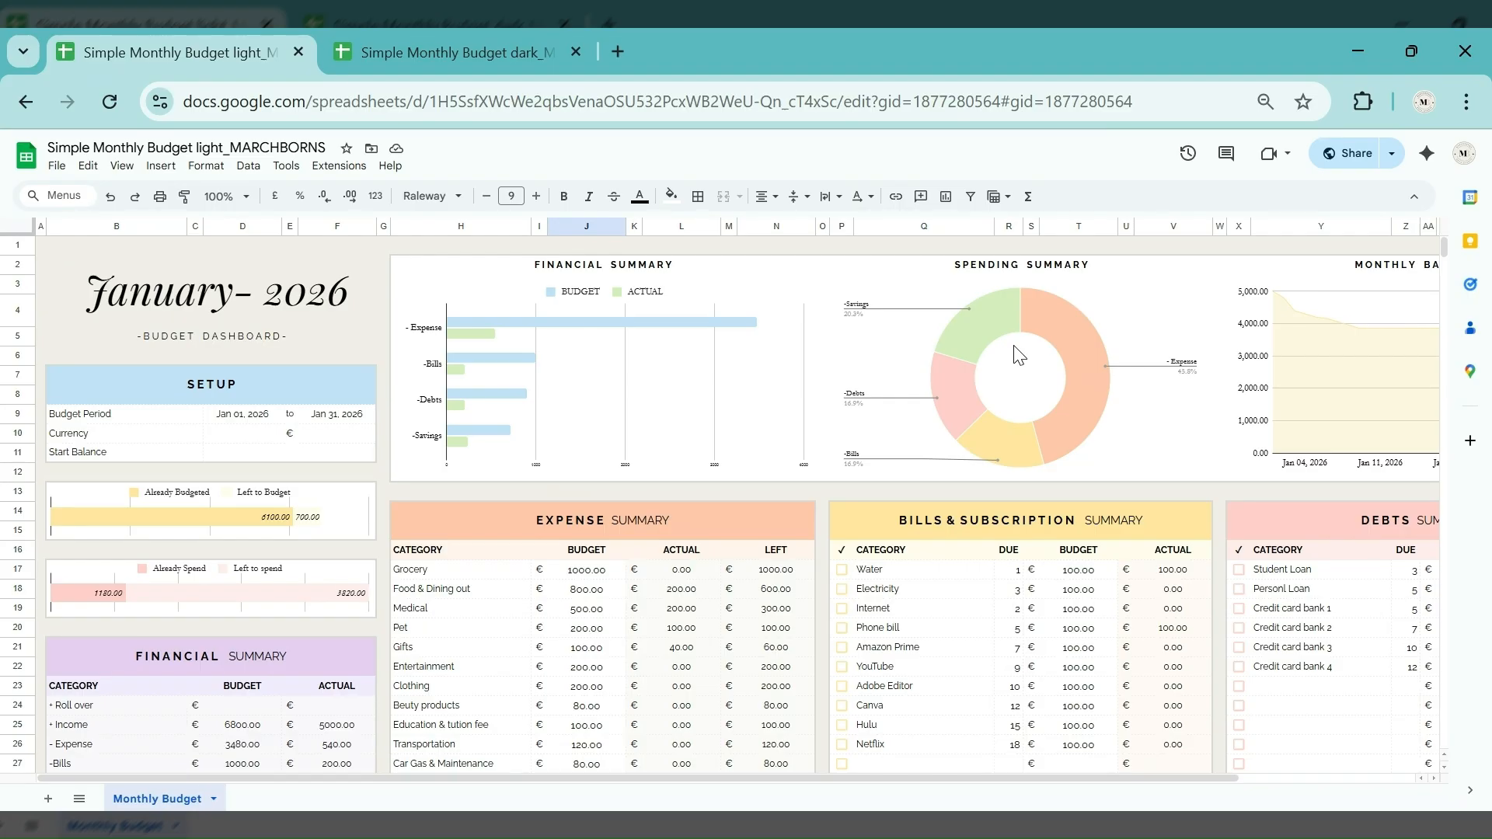
drag(1232, 778, 1433, 778)
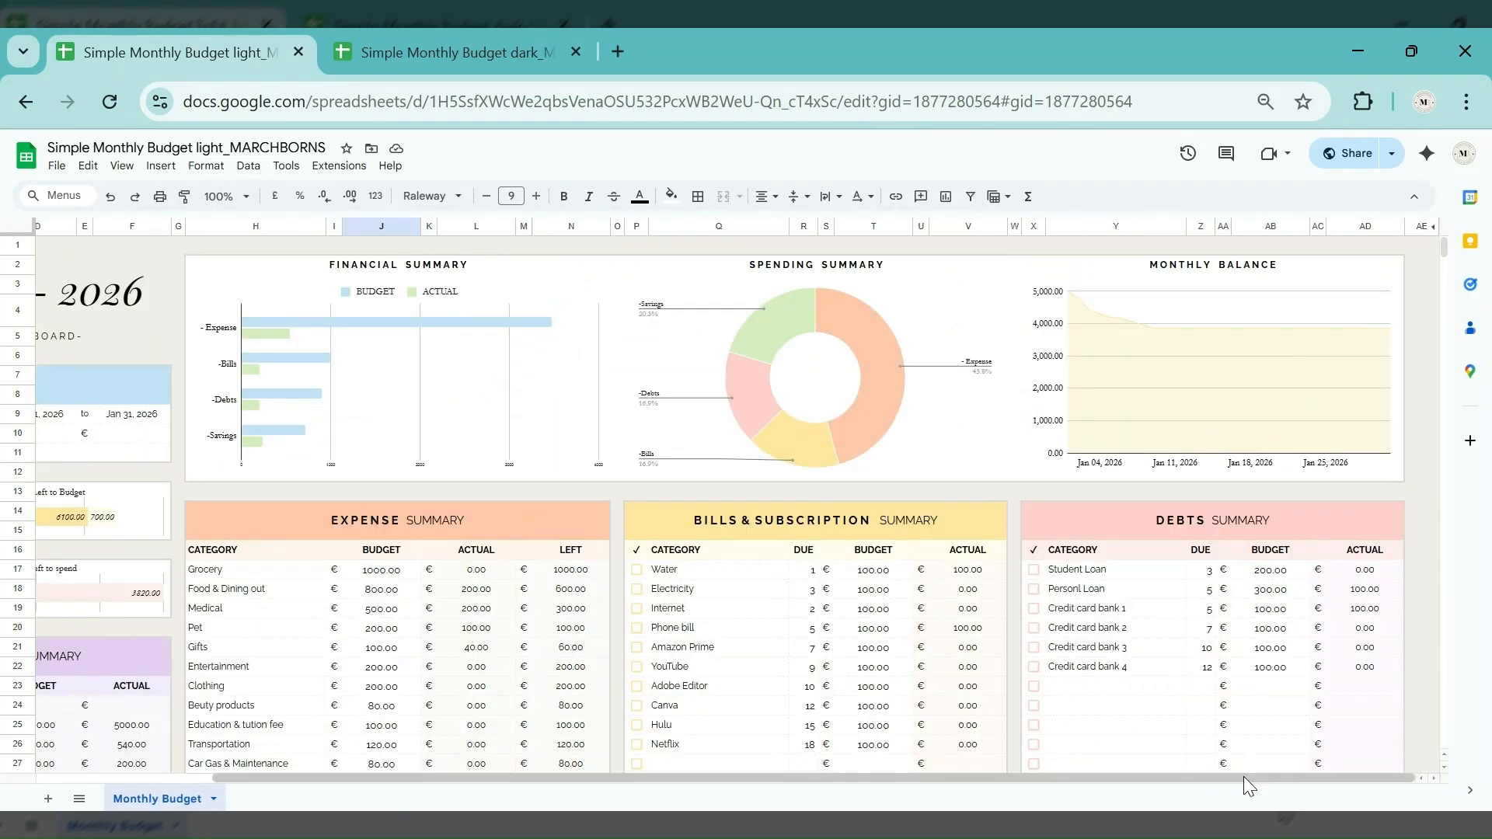
drag(1244, 776, 827, 776)
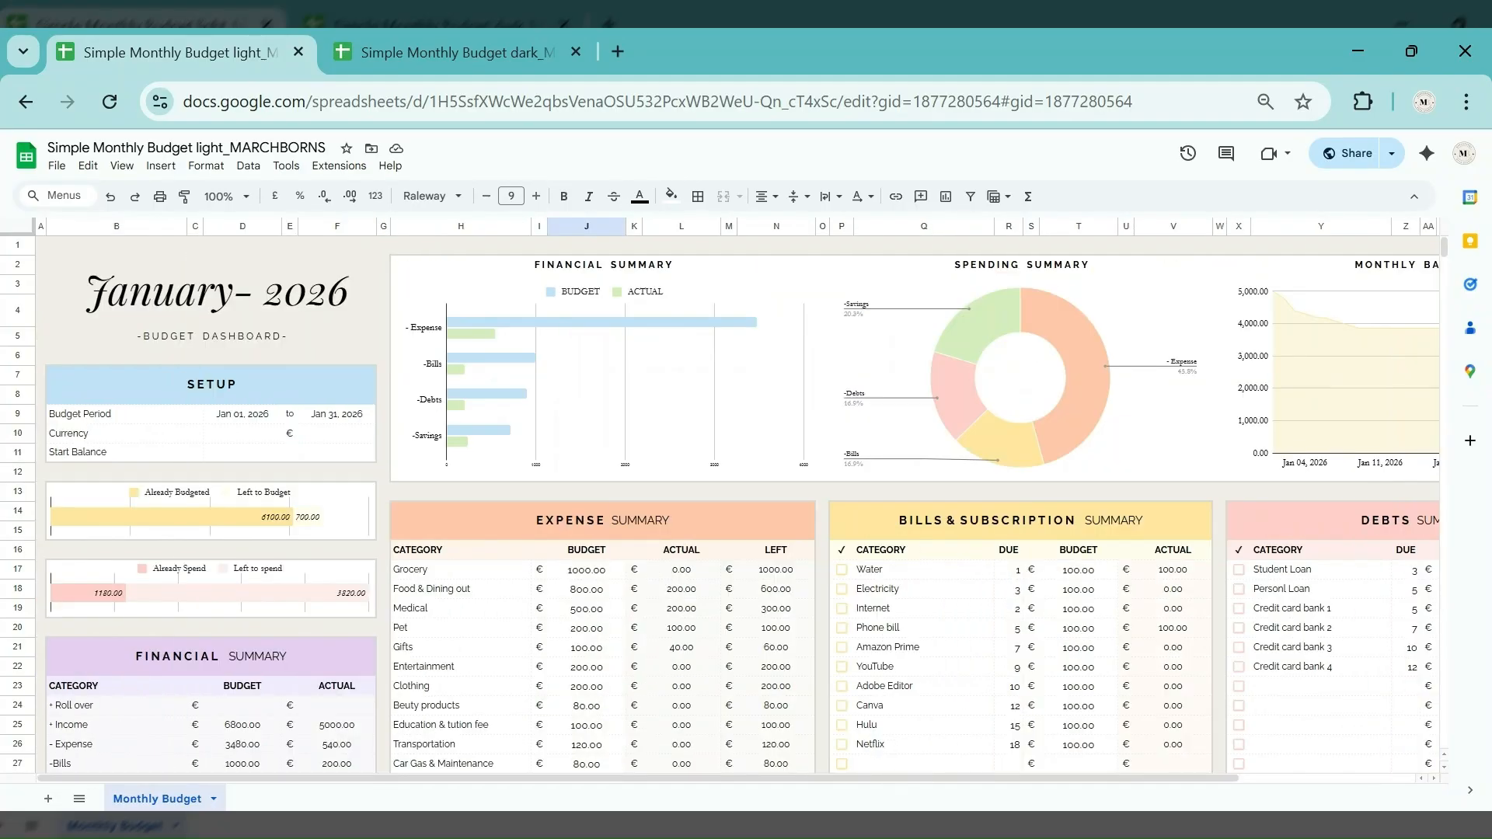